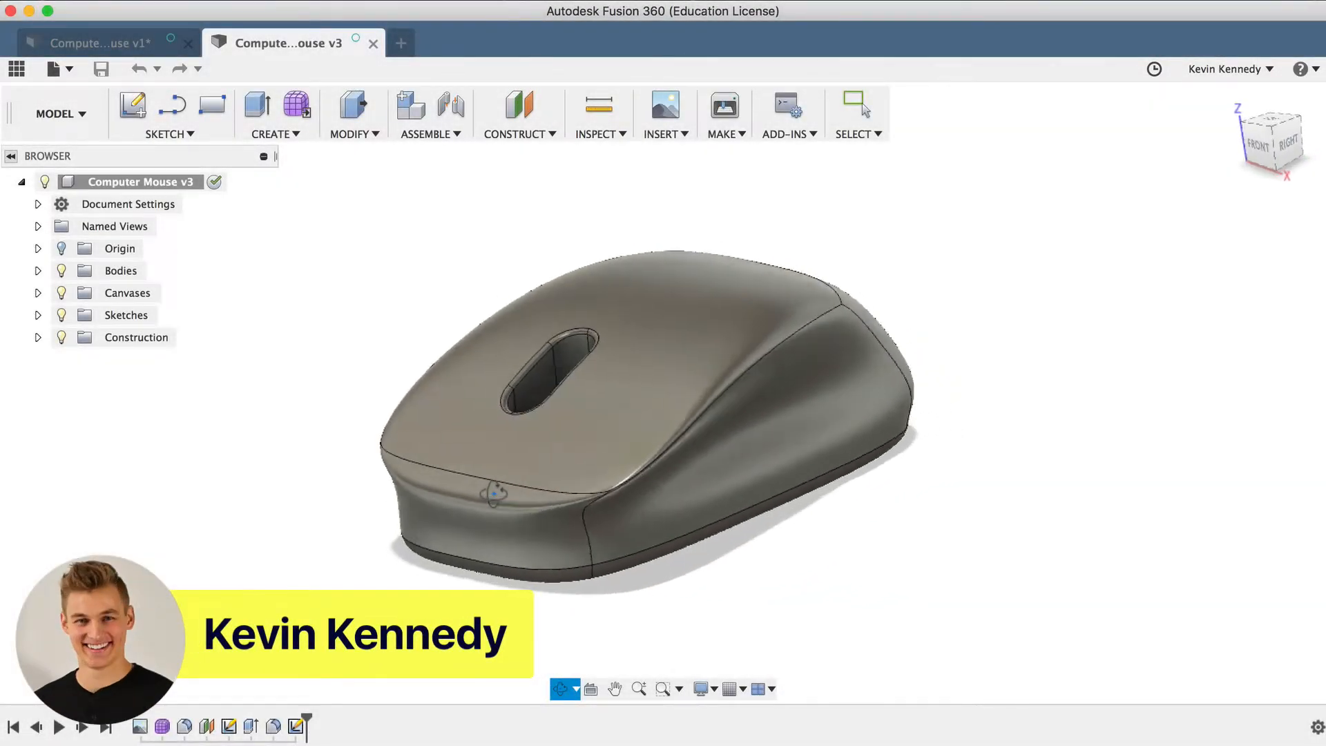
- Orbit the finished Computer Mouse v3 model to view its front-left side
mouse_move(494, 492)
shift+middle_down()
mouse_move(619, 499)
mouse_move(527, 569)
mouse_move(498, 562)
mouse_move(585, 487)
mouse_move(550, 548)
mouse_move(517, 561)
mouse_move(452, 495)
mouse_move(438, 518)
mouse_move(402, 532)
mouse_move(487, 521)
mouse_move(478, 588)
shift+middle_up()
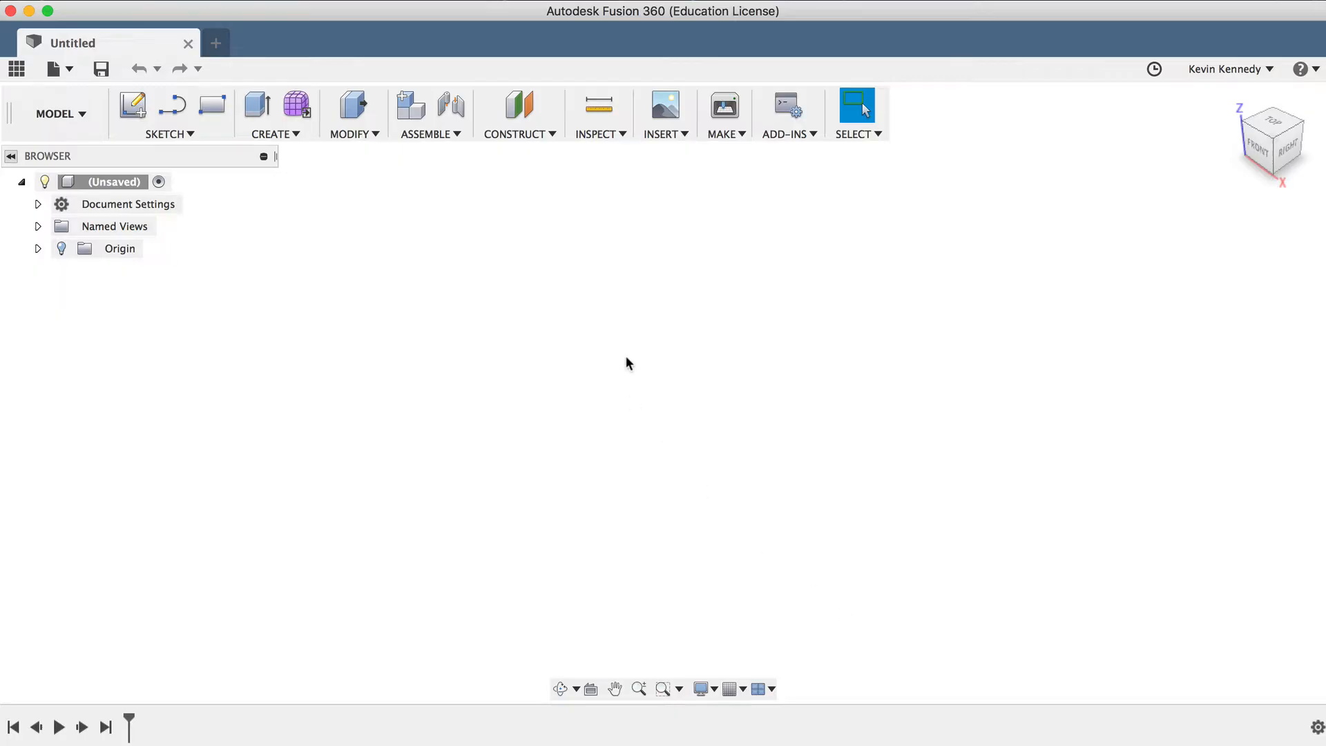
- Attach the computer-mouse.jpg photo as a canvas on the YZ plane
click(661, 135)
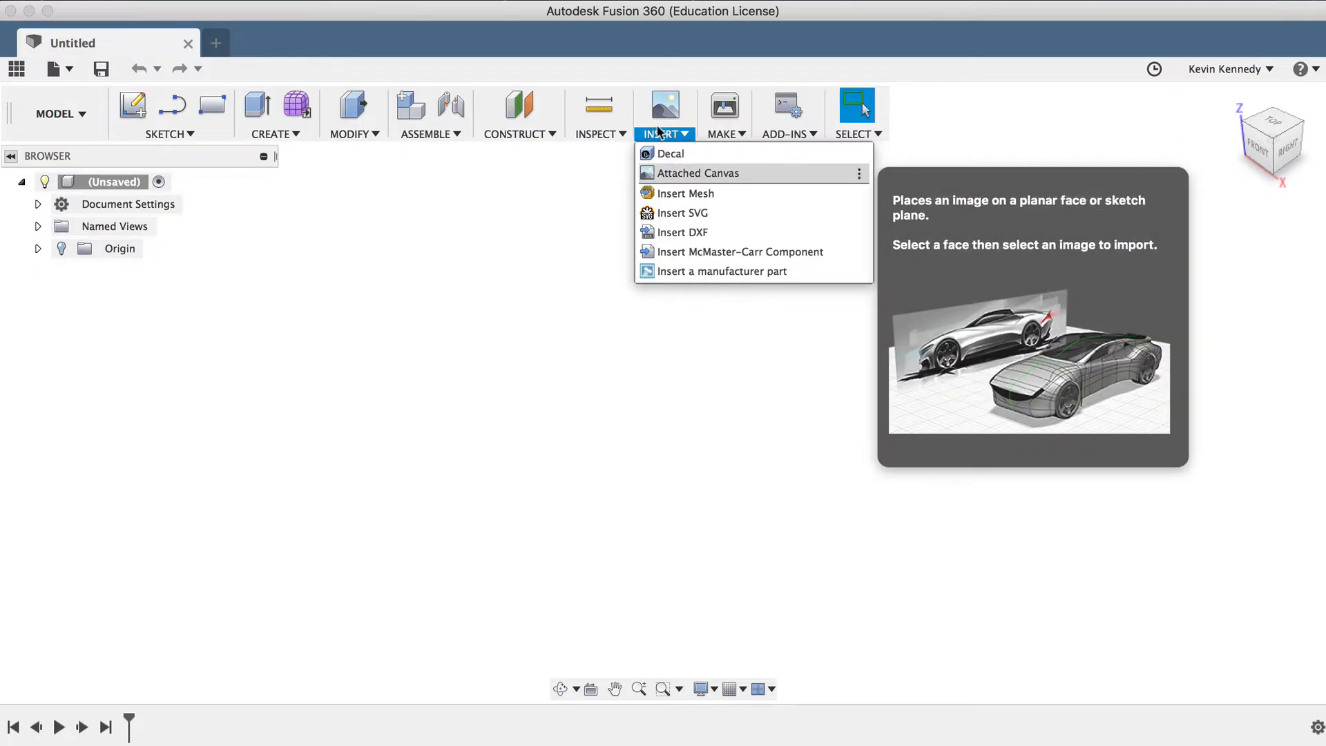
click(664, 99)
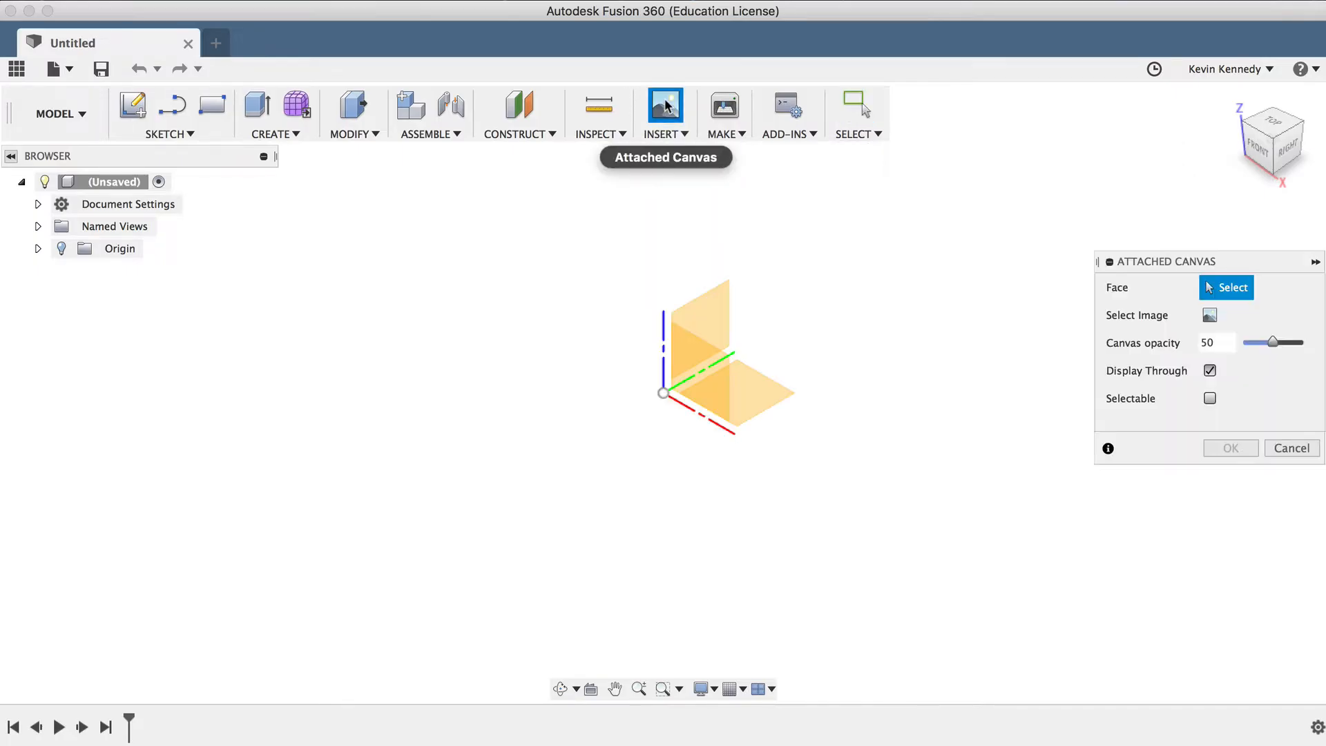
click(705, 310)
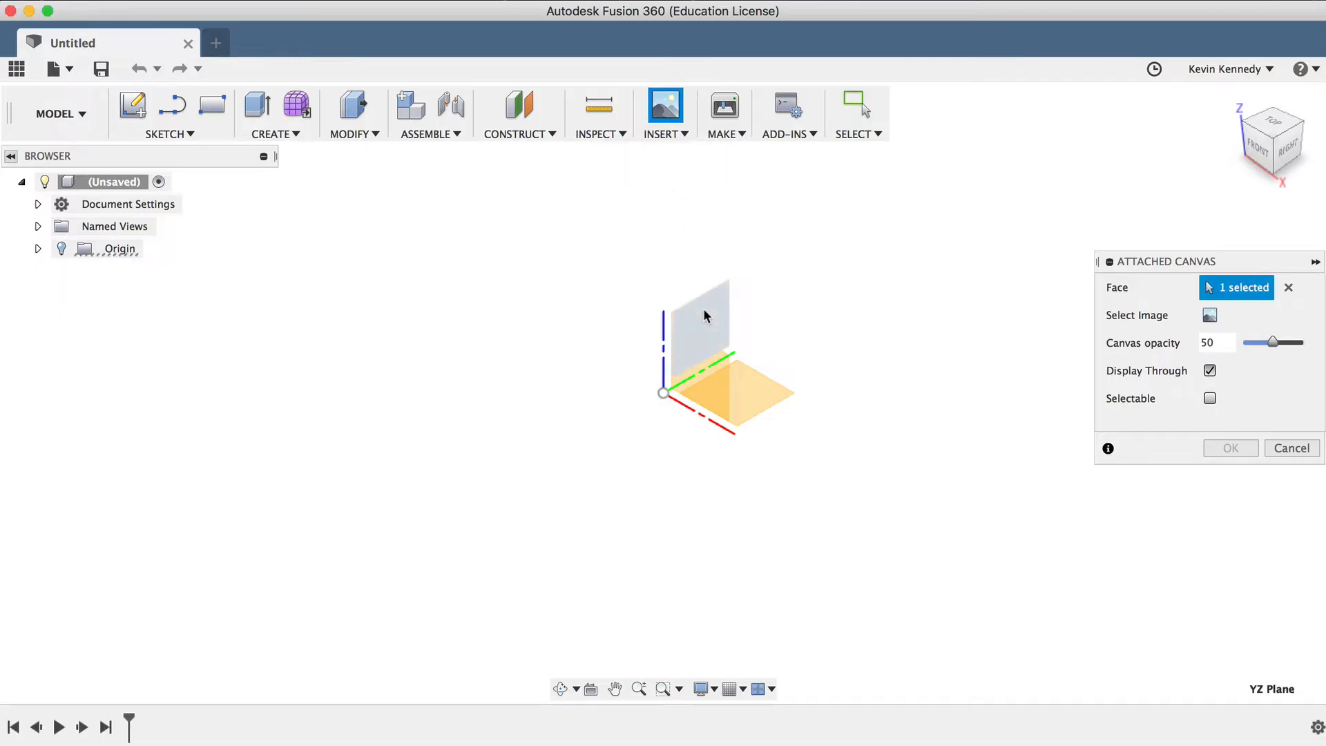
click(1210, 315)
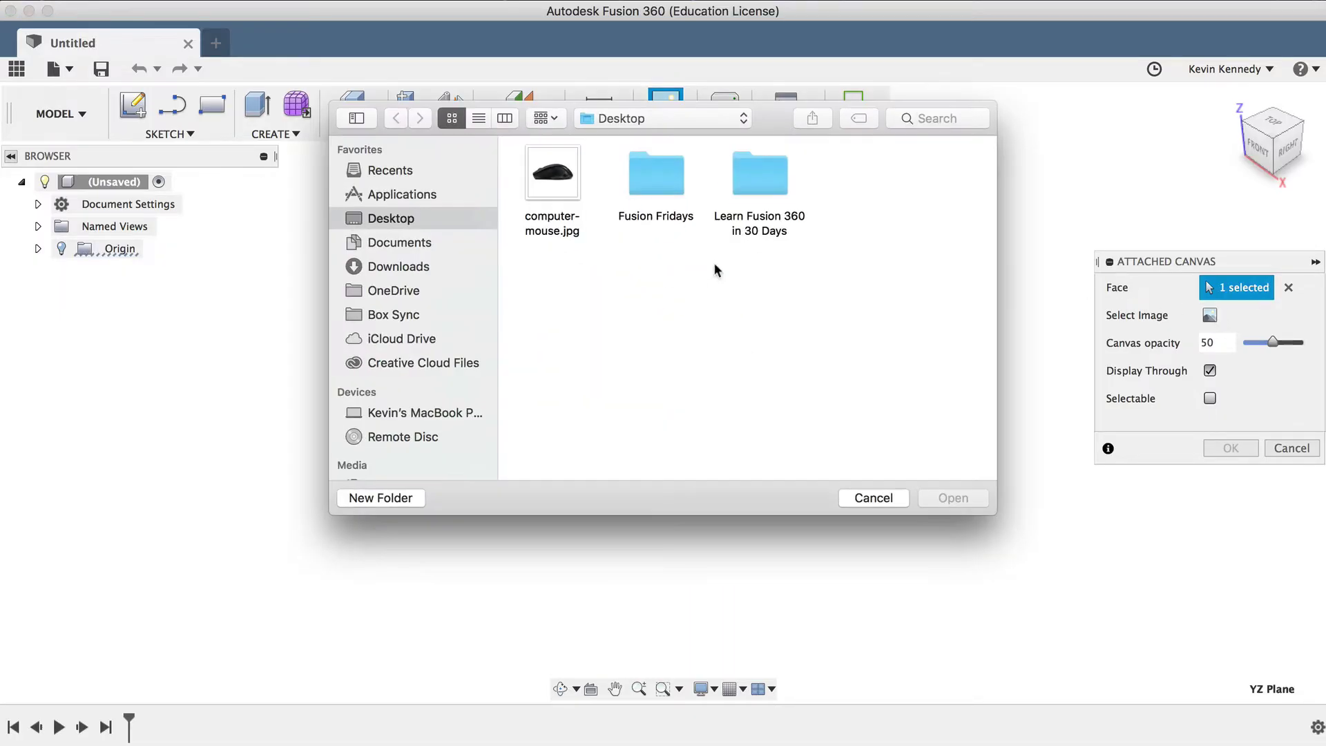
click(550, 176)
double_click(548, 176)
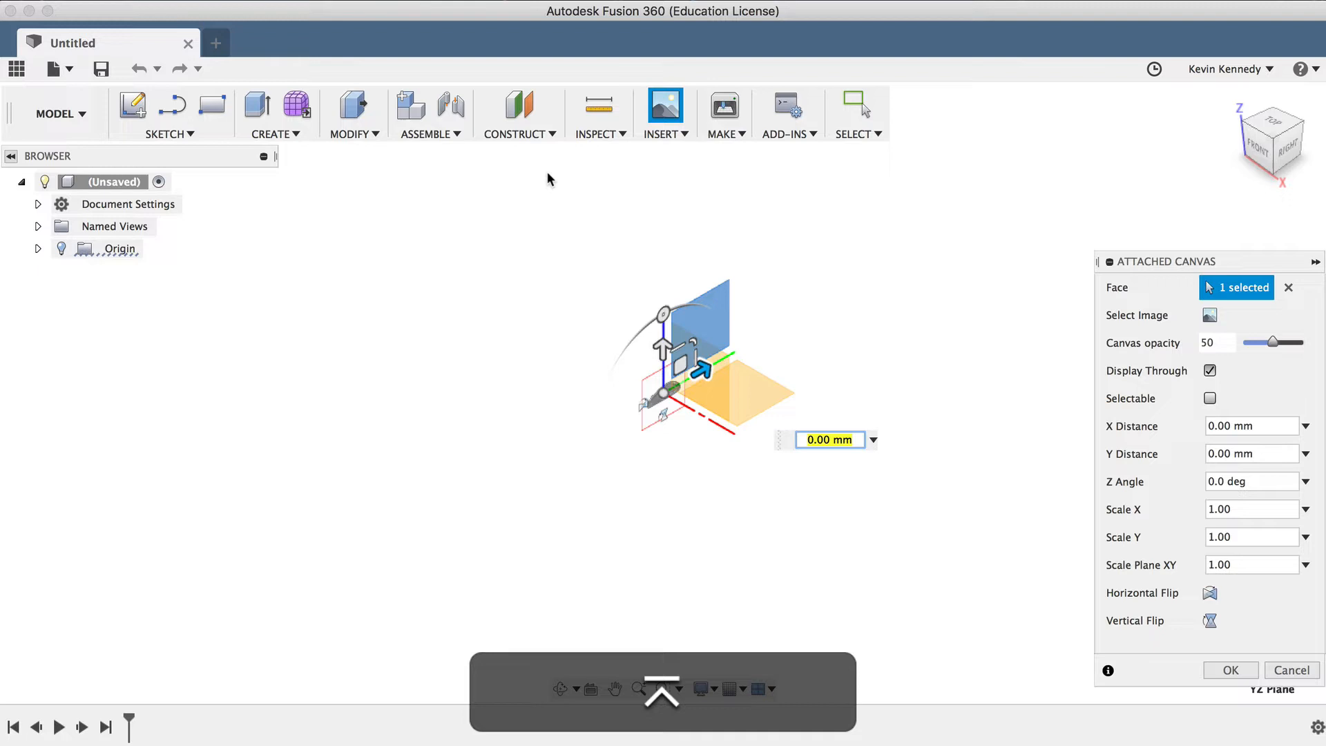
- Enlarge the canvas to about 3.756 scale and confirm its placement
drag(1196, 261, 993, 183)
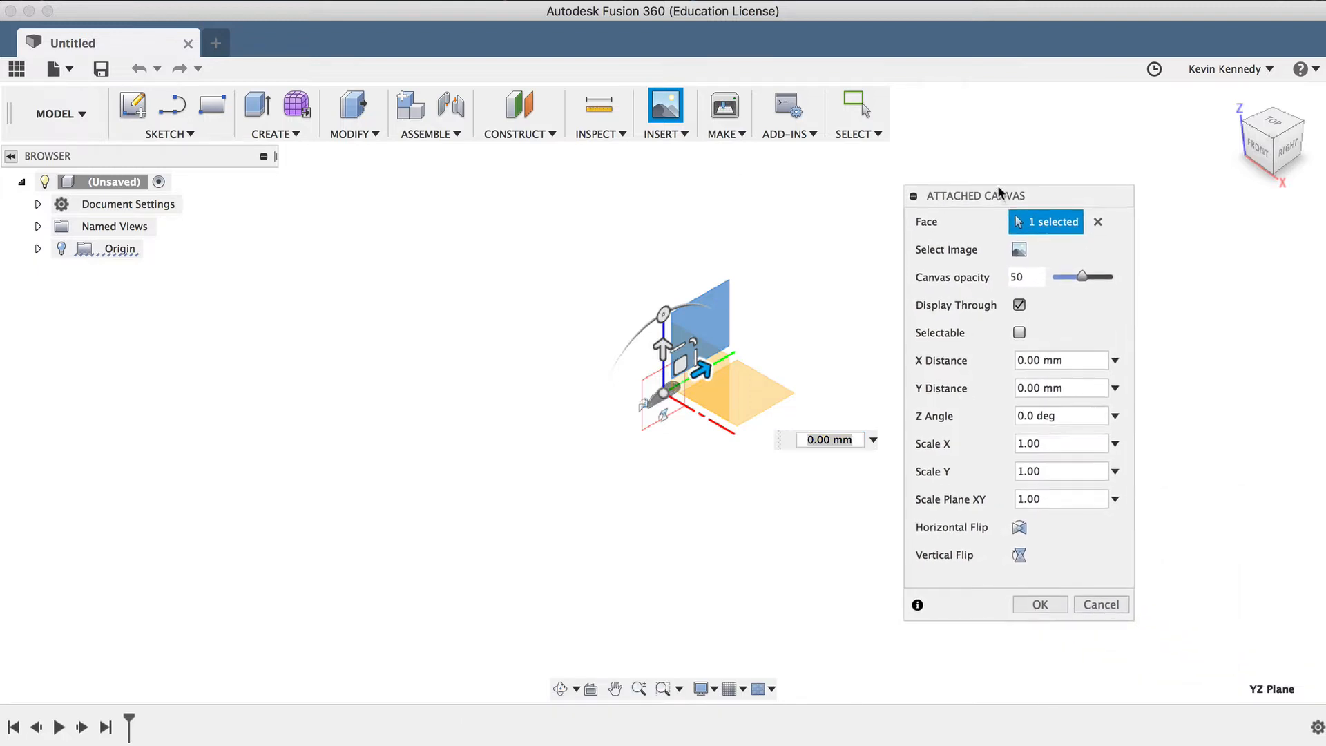
drag(696, 342, 839, 144)
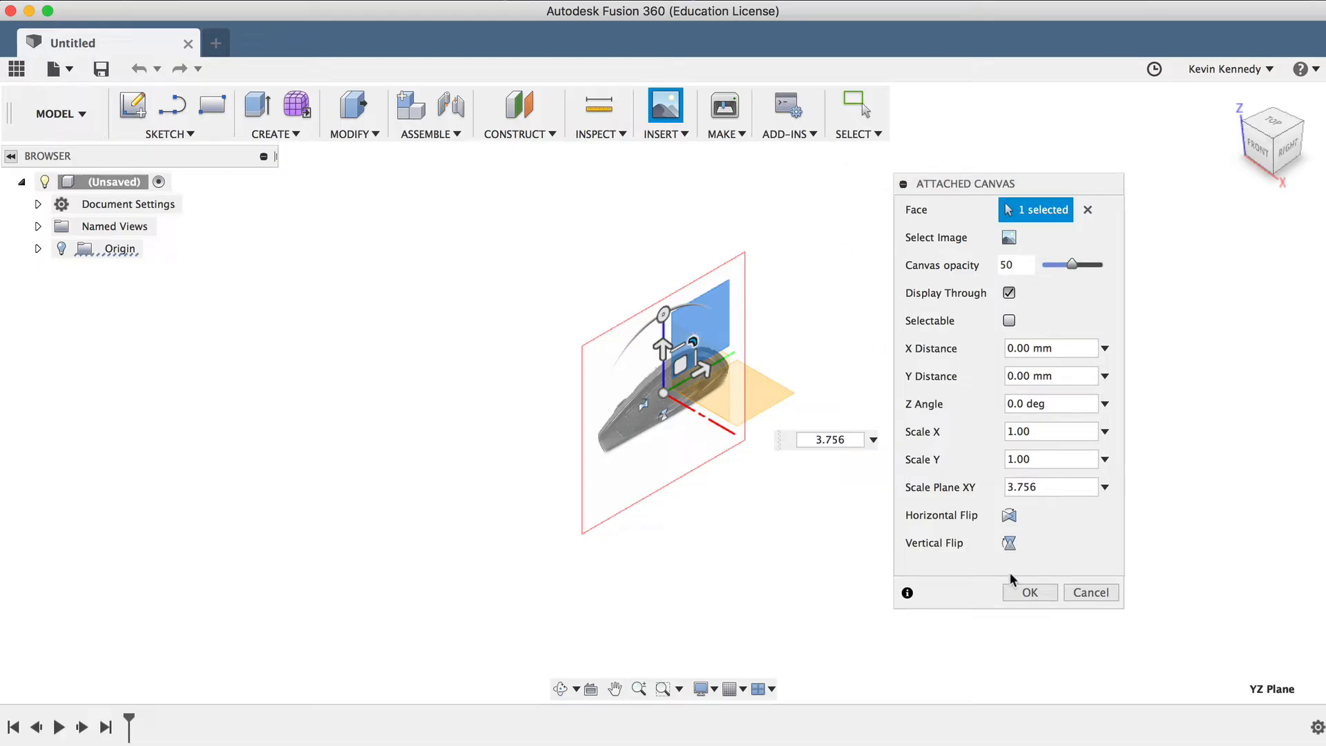
click(1029, 593)
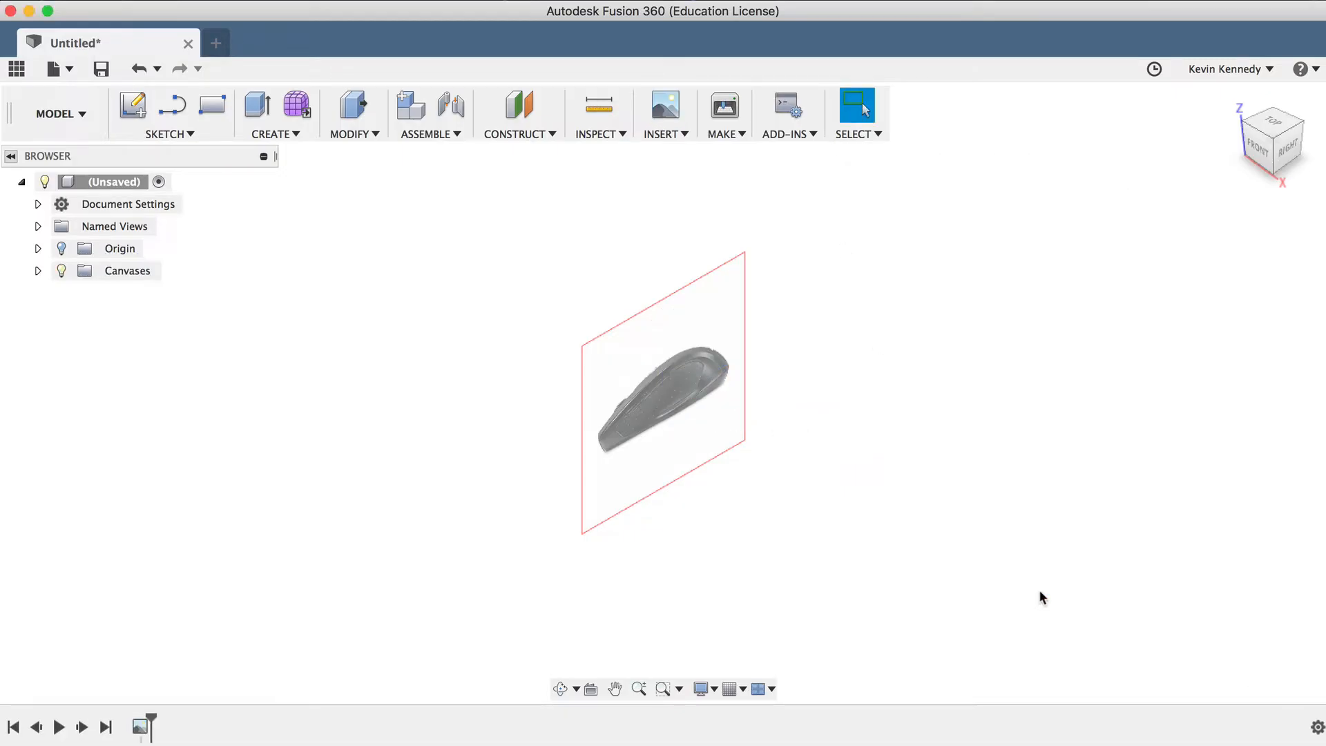
- View the canvas from the right and start calibrating the computer-mouse canvas
click(1286, 145)
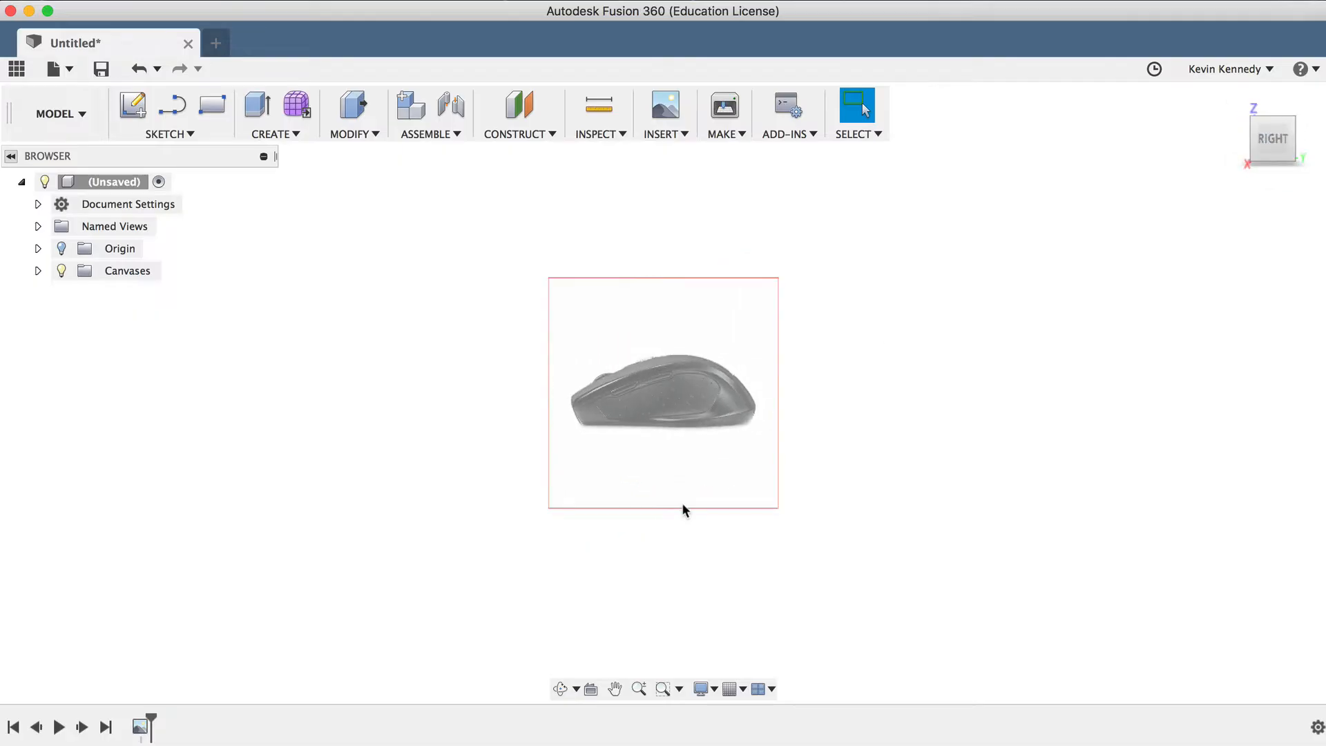
scroll(750, 452, up, 3)
scroll(750, 454, up, 3)
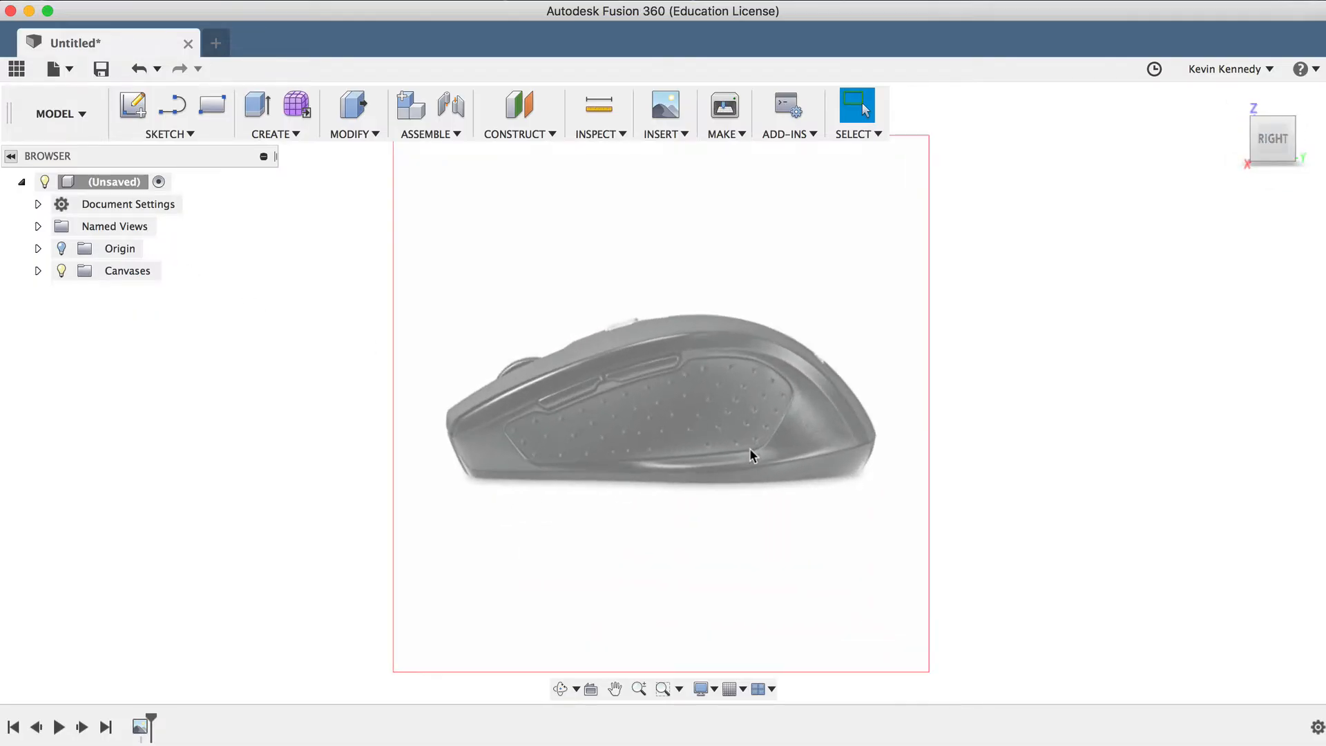
scroll(749, 448, right, 2)
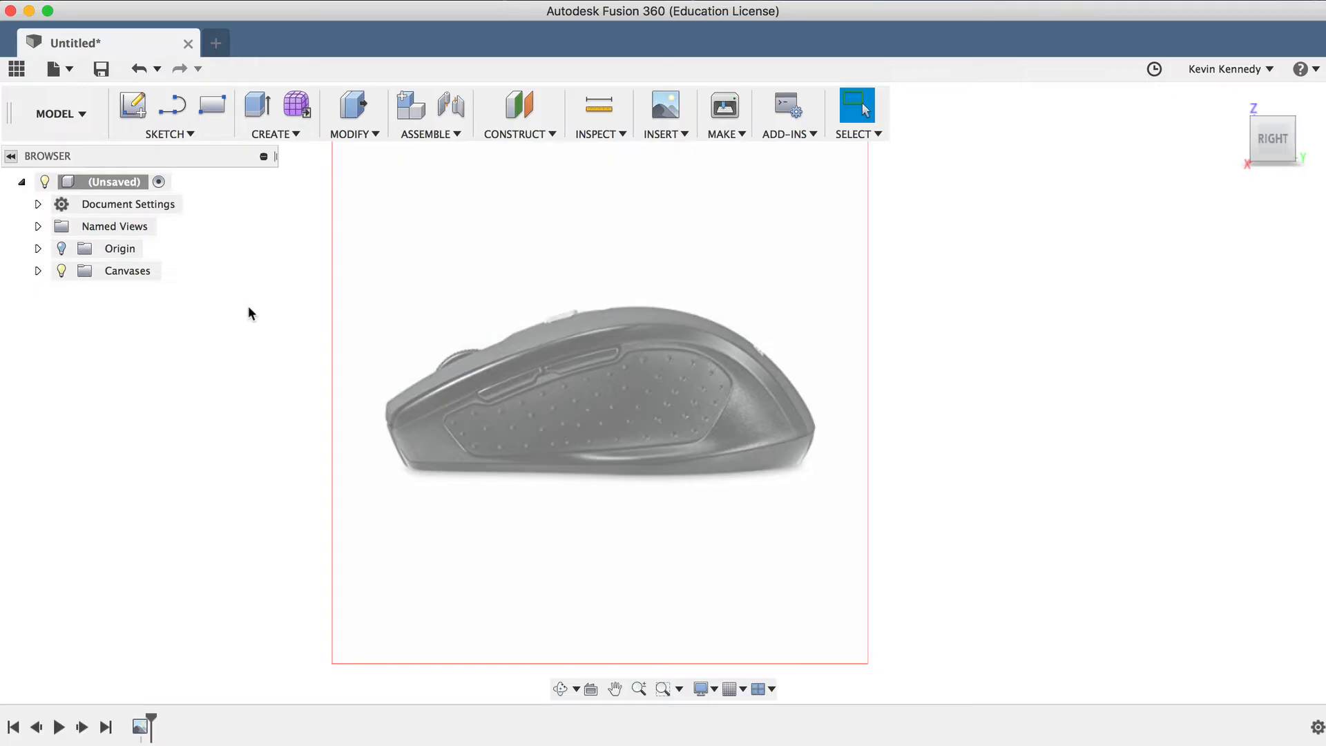
click(37, 271)
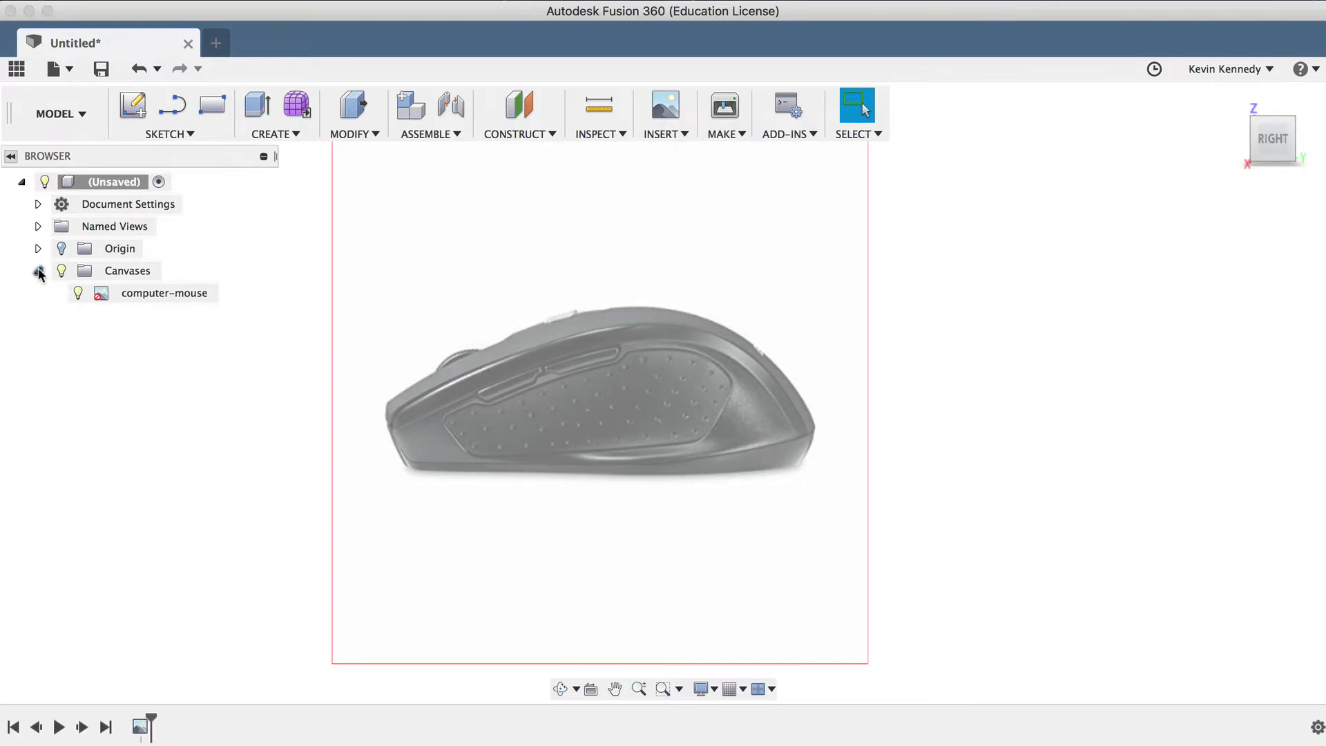
right_click(144, 292)
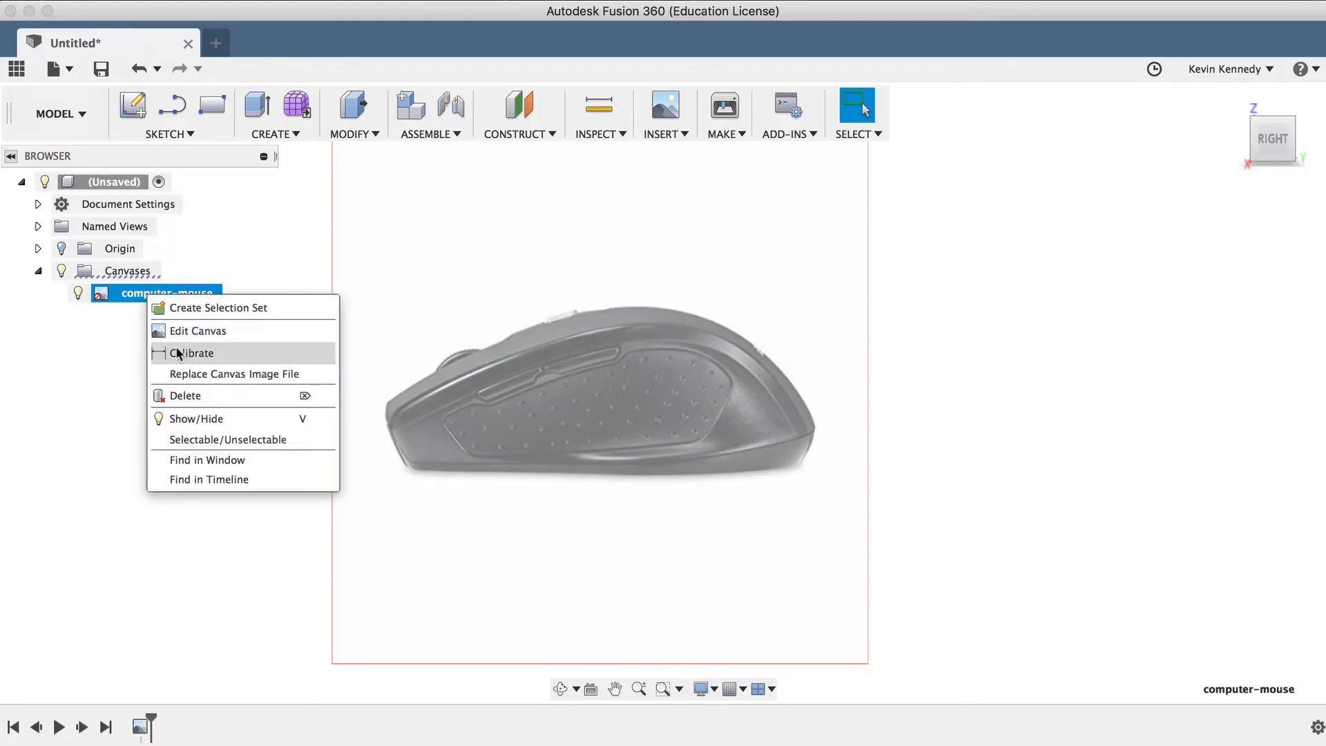
click(227, 352)
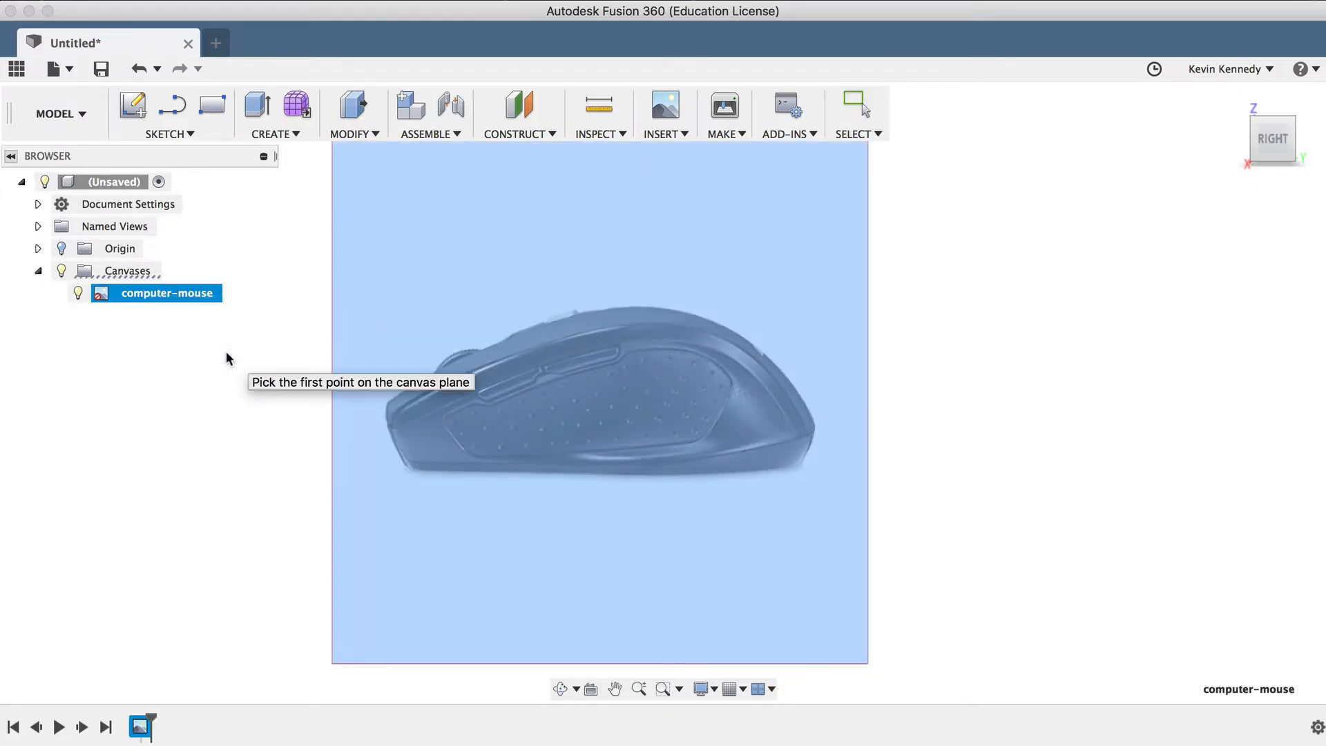
scroll(353, 507, up, 5)
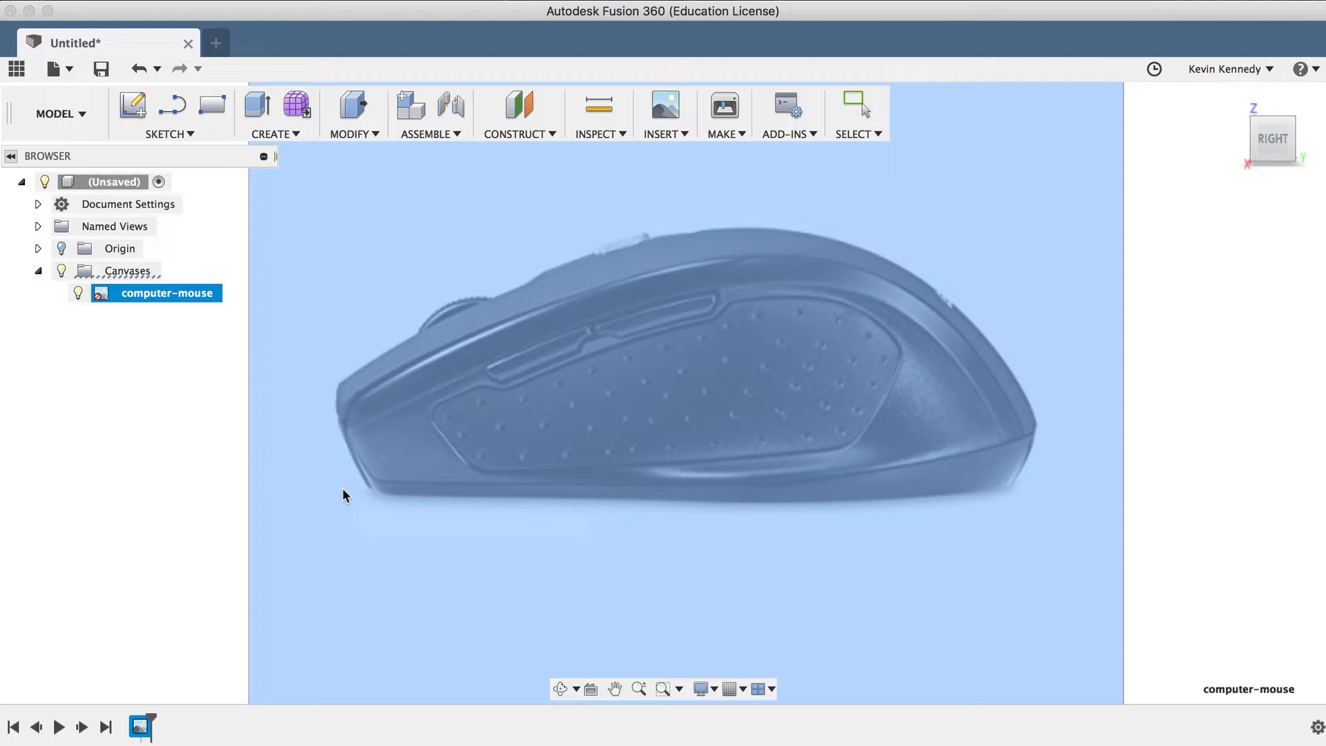
- Calibrate the mouse from front tip to back end at 114 mm
click(338, 488)
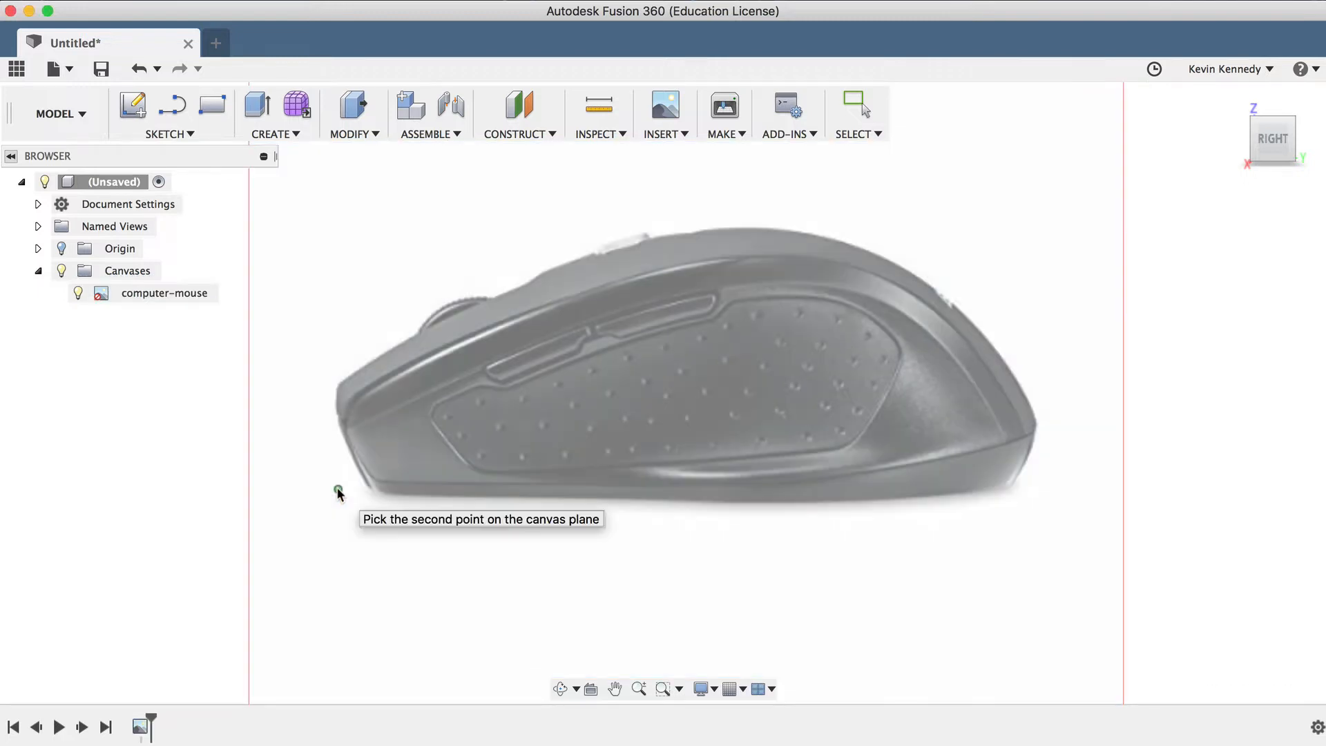
click(1034, 494)
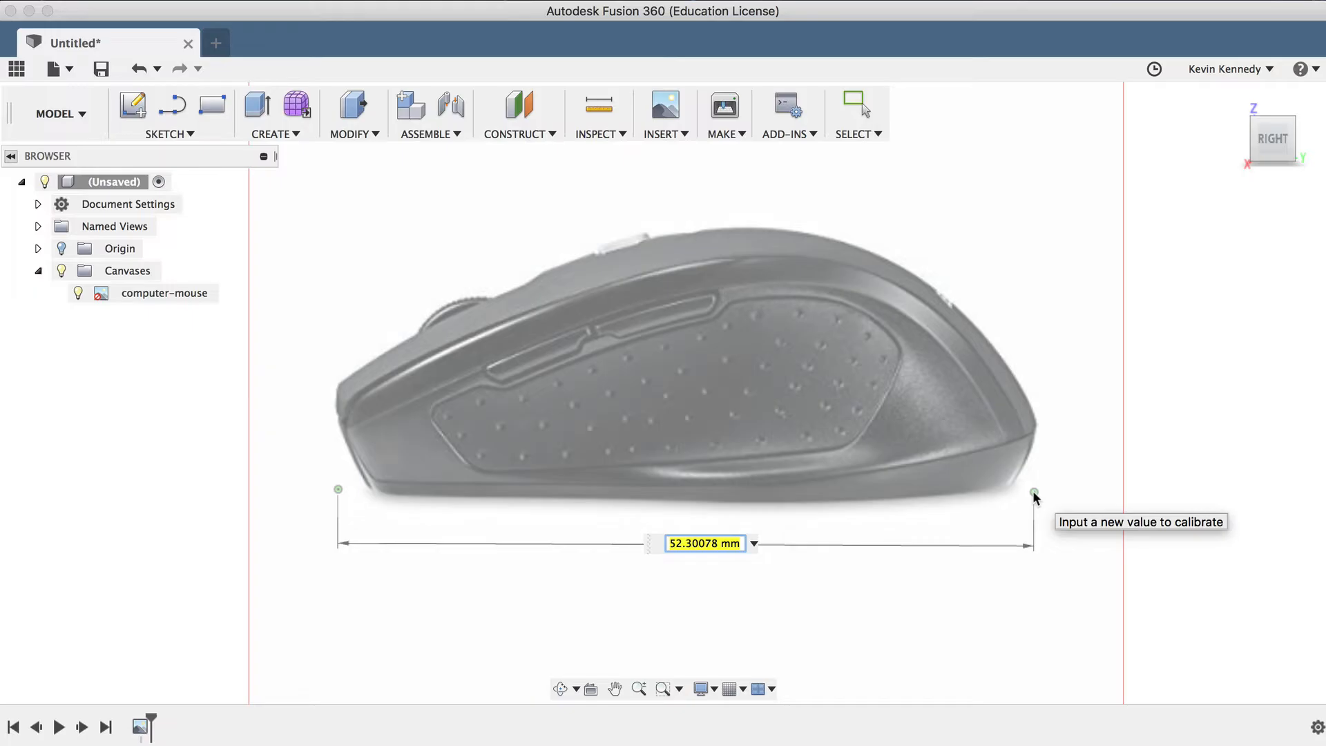
text(114)
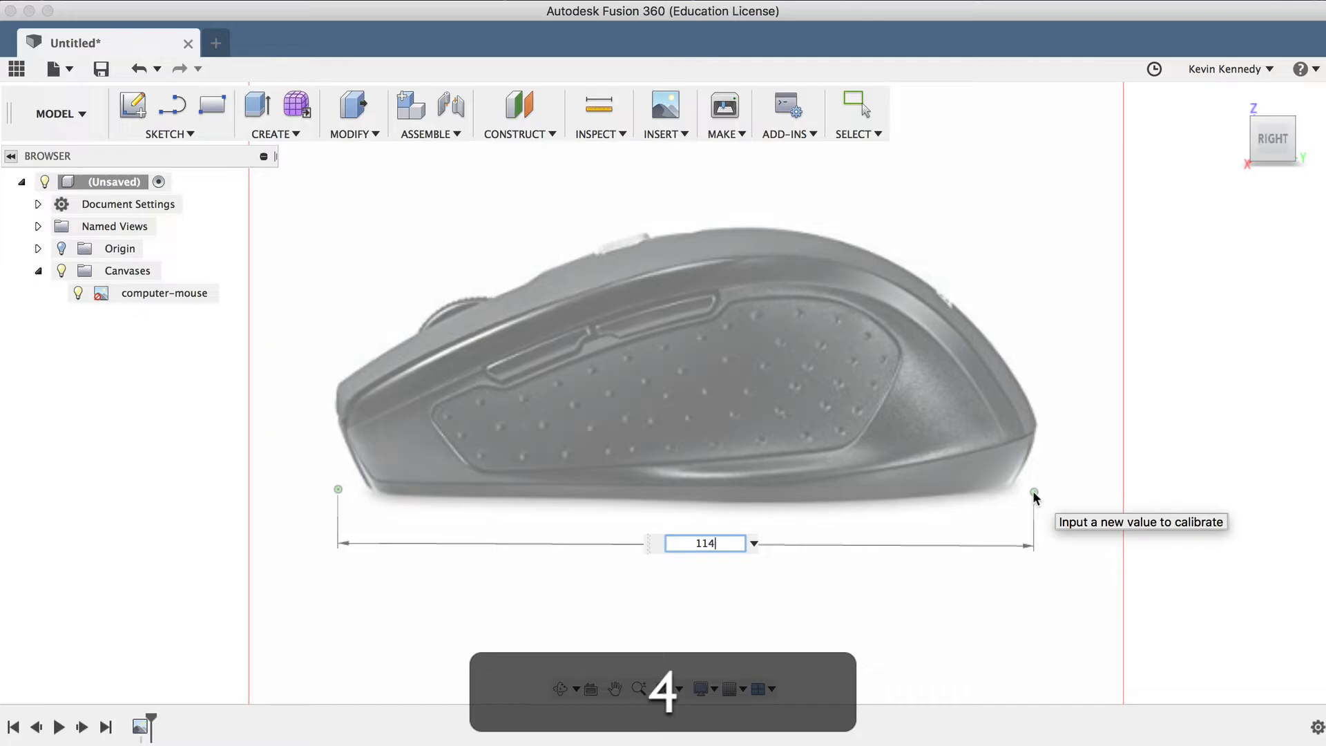
key(Return)
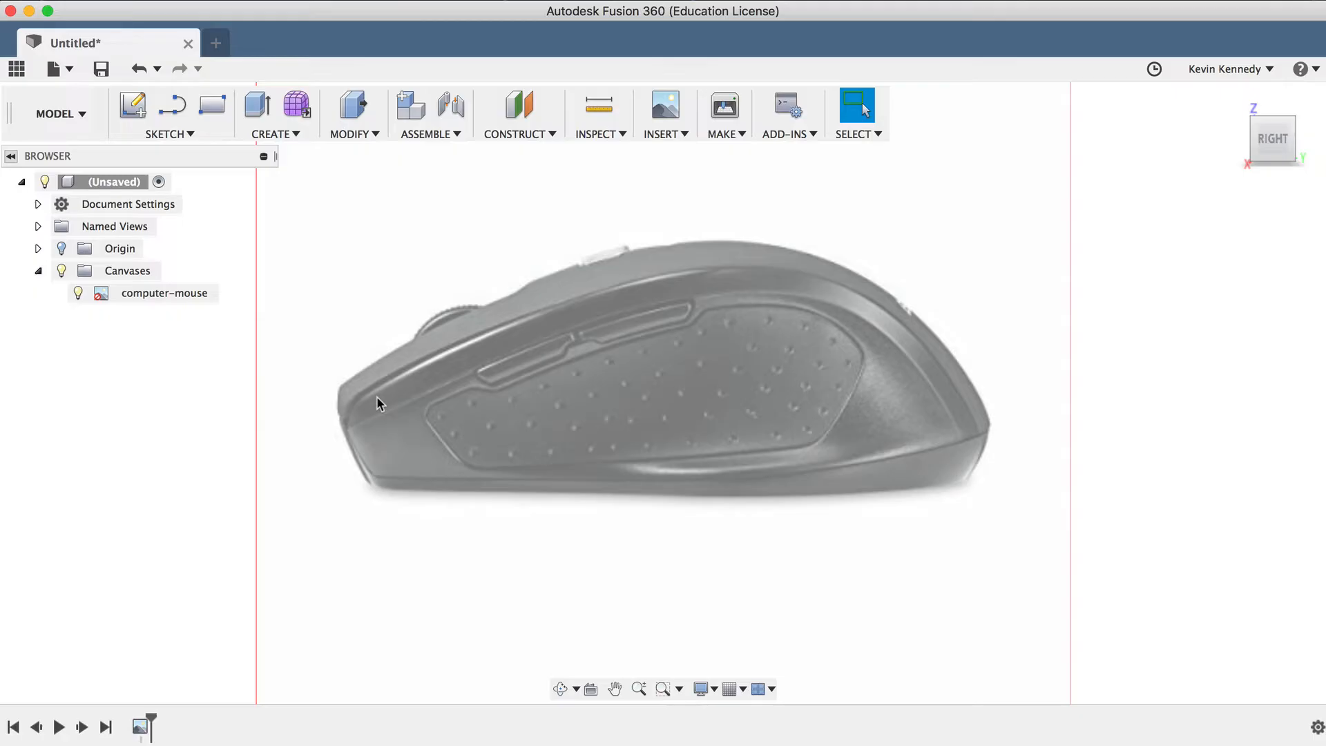
- Show the origin and raise the computer-mouse canvas 20 mm so its bottom sits on the origin
click(60, 251)
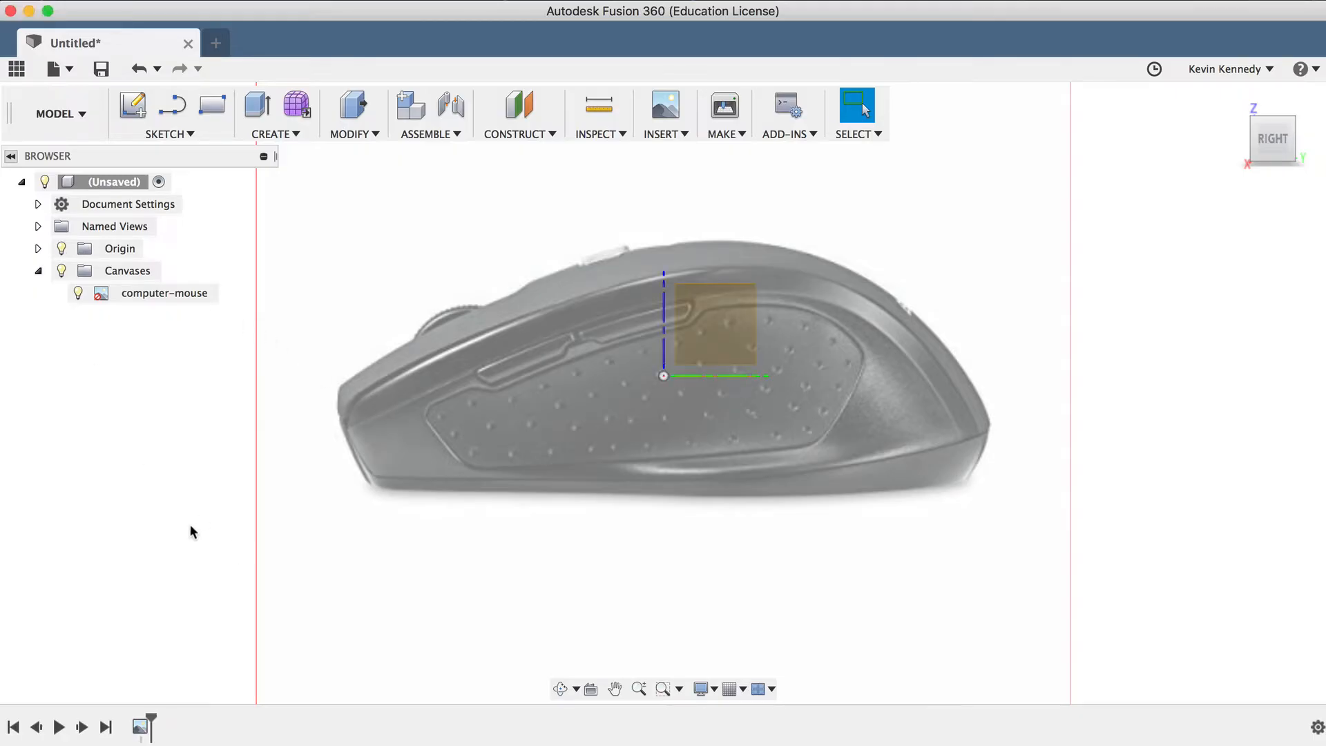
right_click(158, 294)
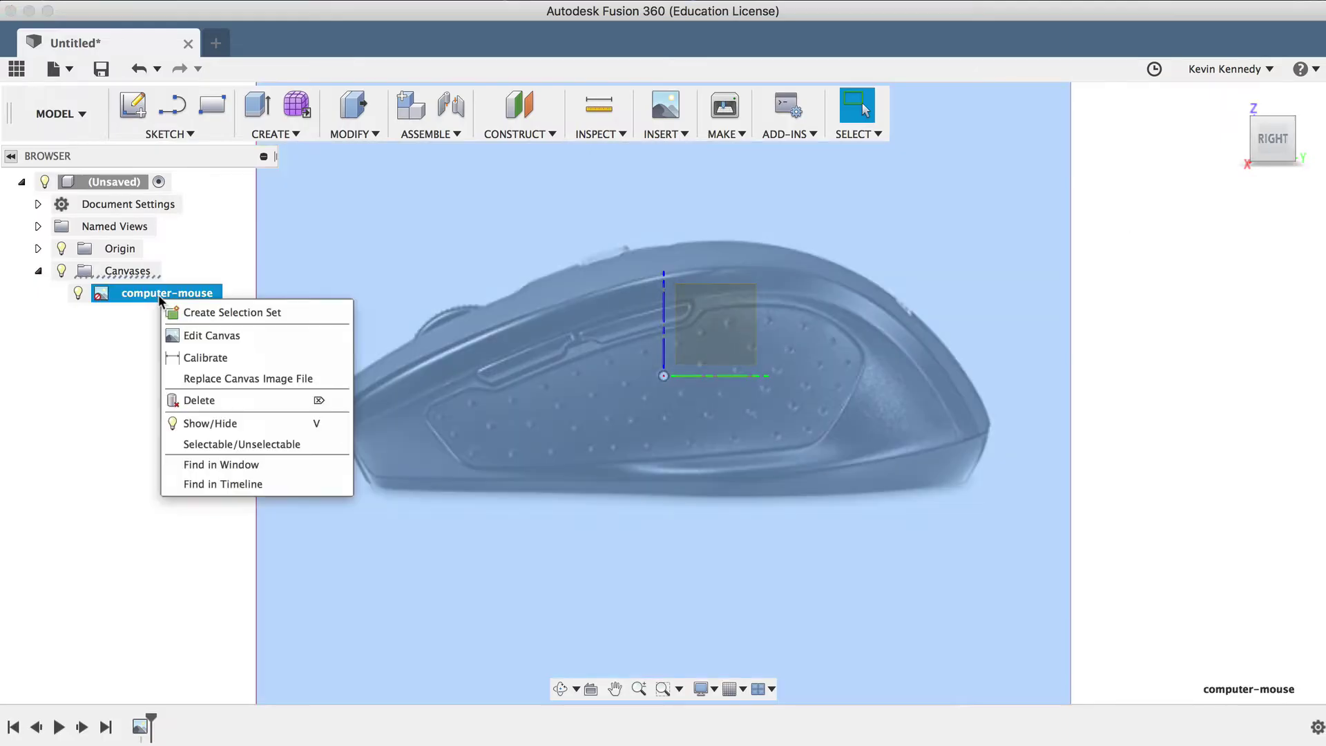
click(271, 337)
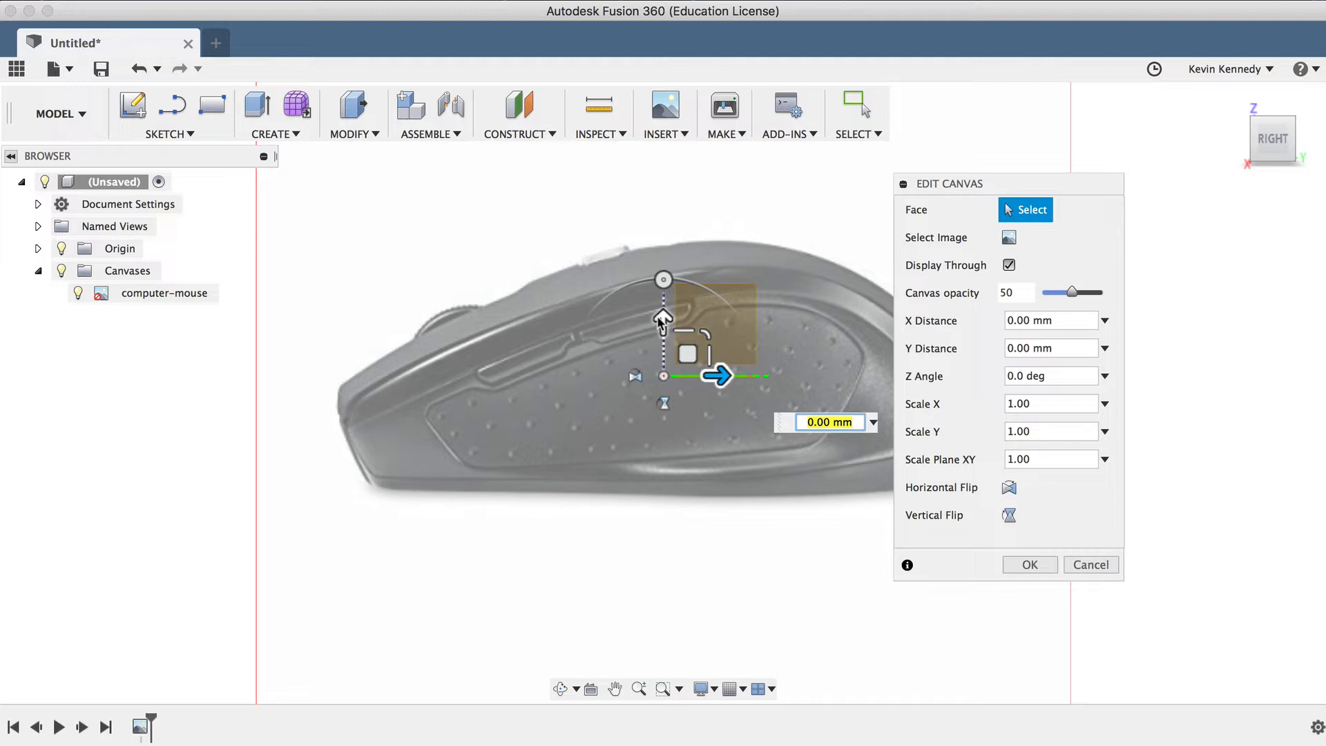
drag(661, 319, 682, 197)
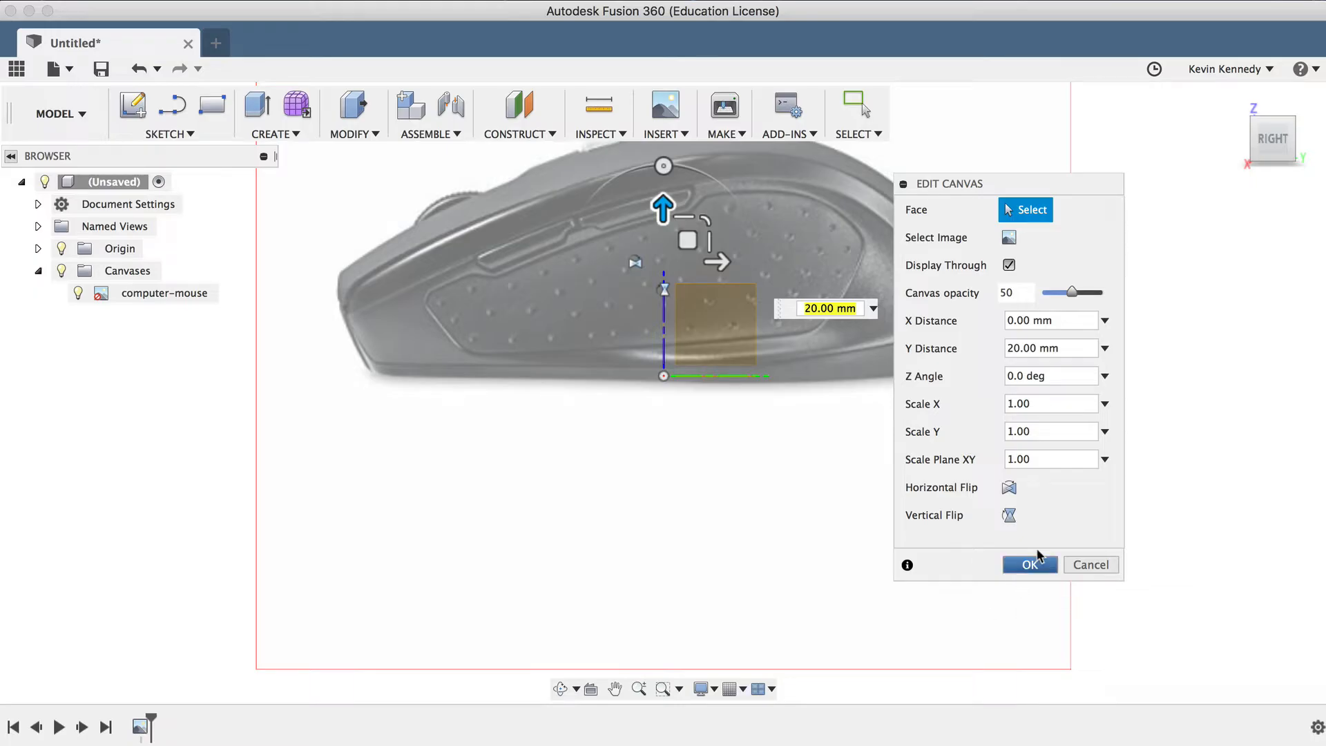
mouse_move(1272, 139)
drag(1281, 144, 1257, 183)
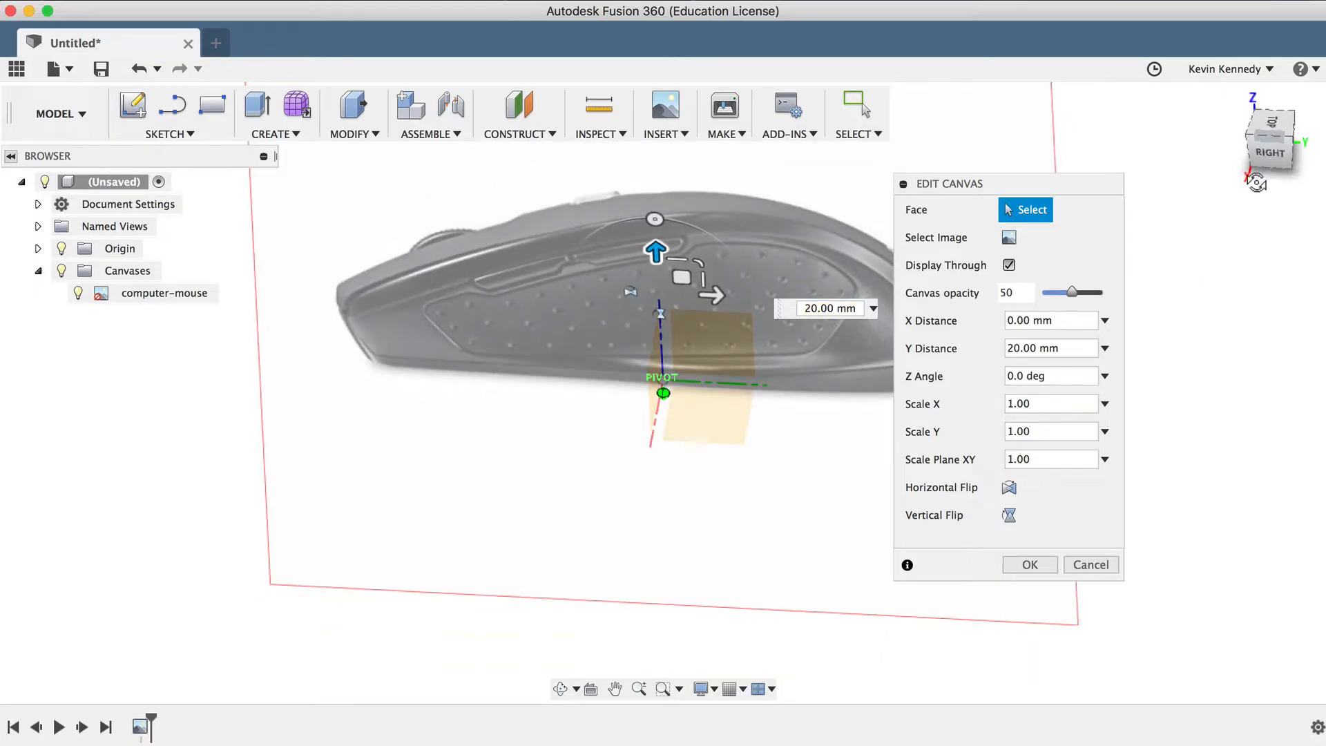
click(1023, 571)
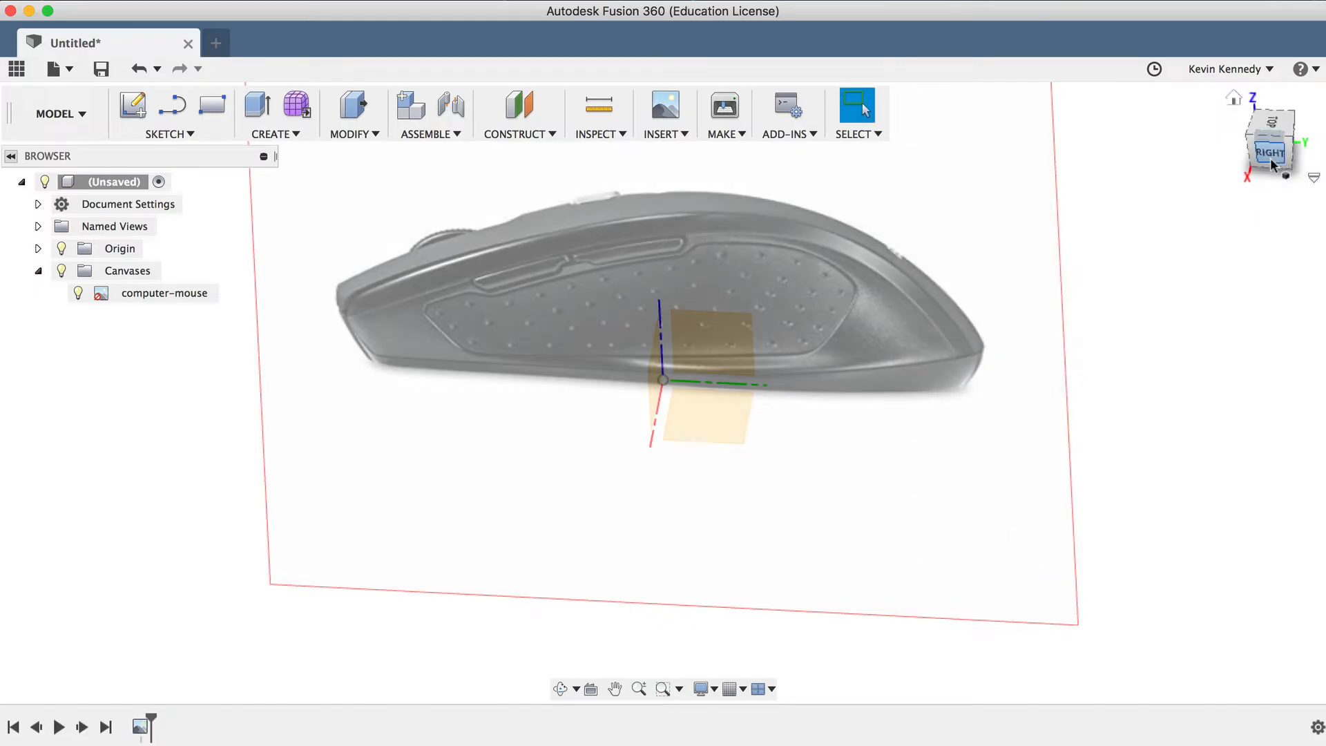
- Save the design as Computer Mouse and view the canvas from the right
click(101, 69)
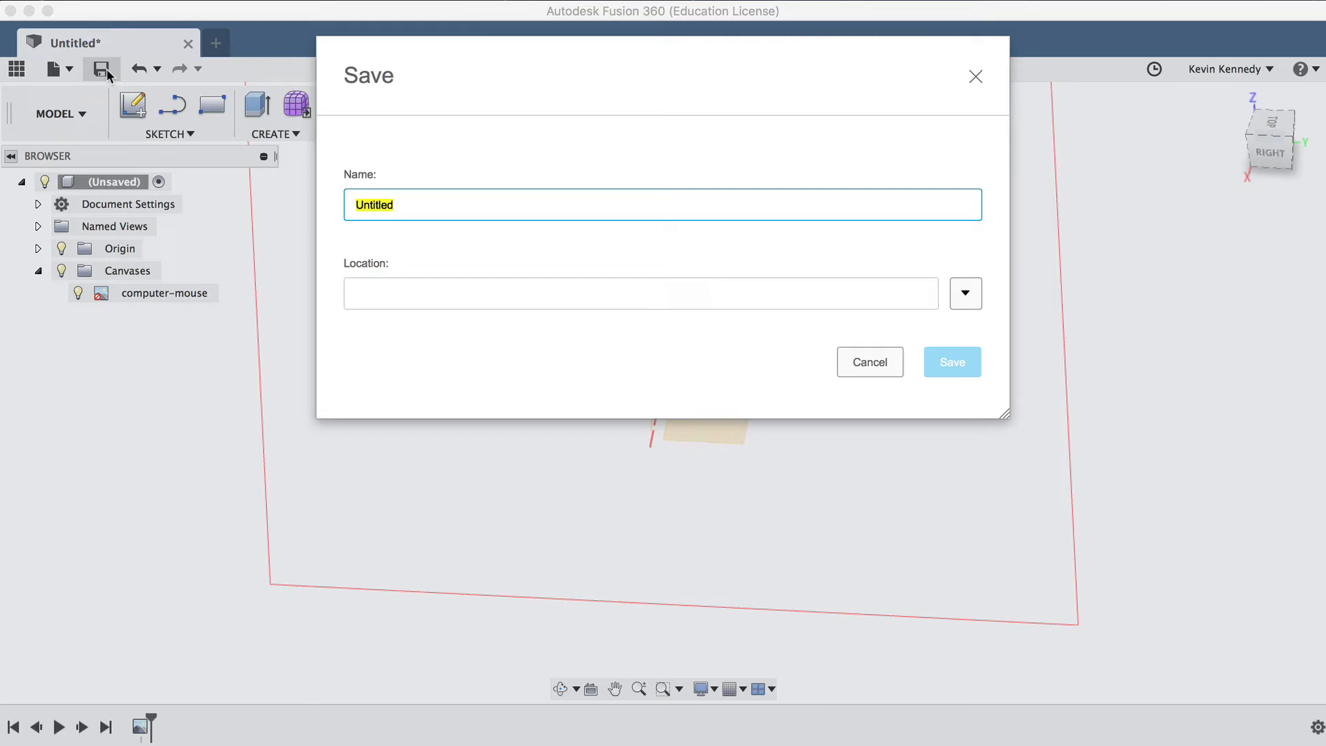
text(Comput)
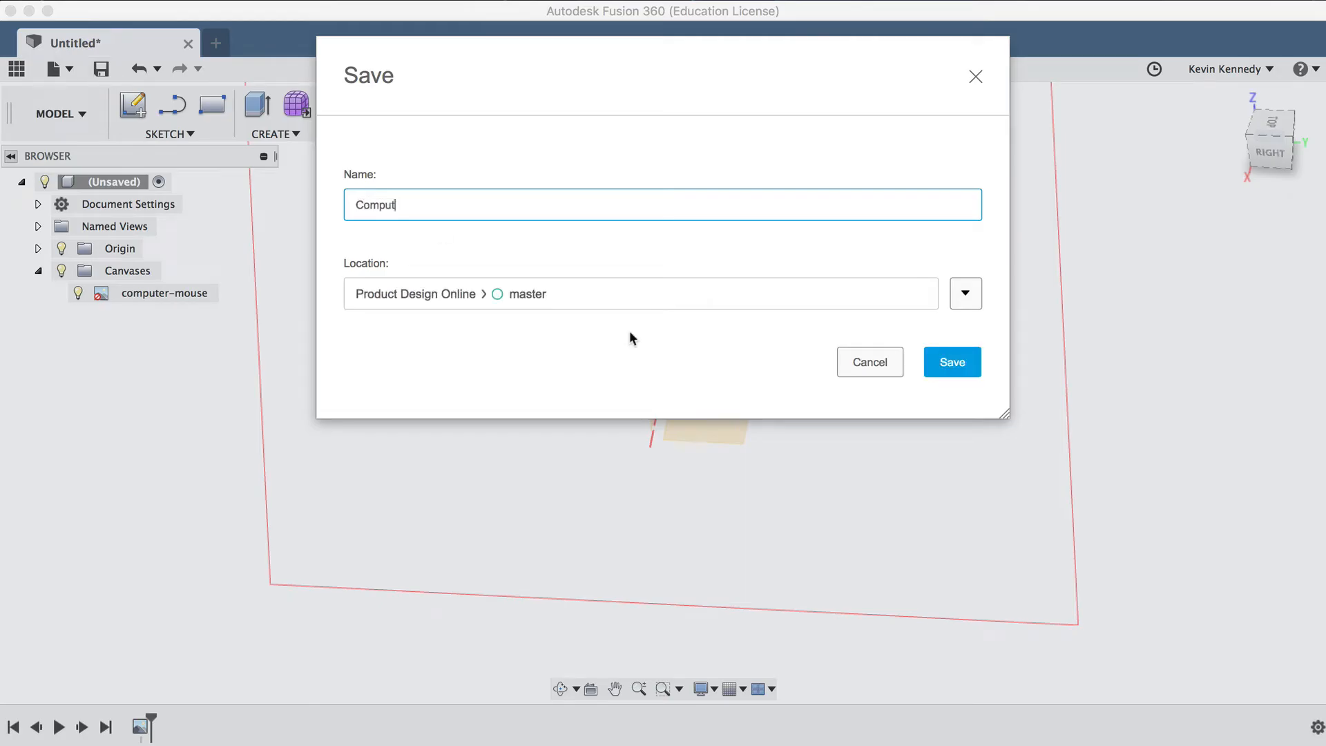
text(er Mouse)
key(Return)
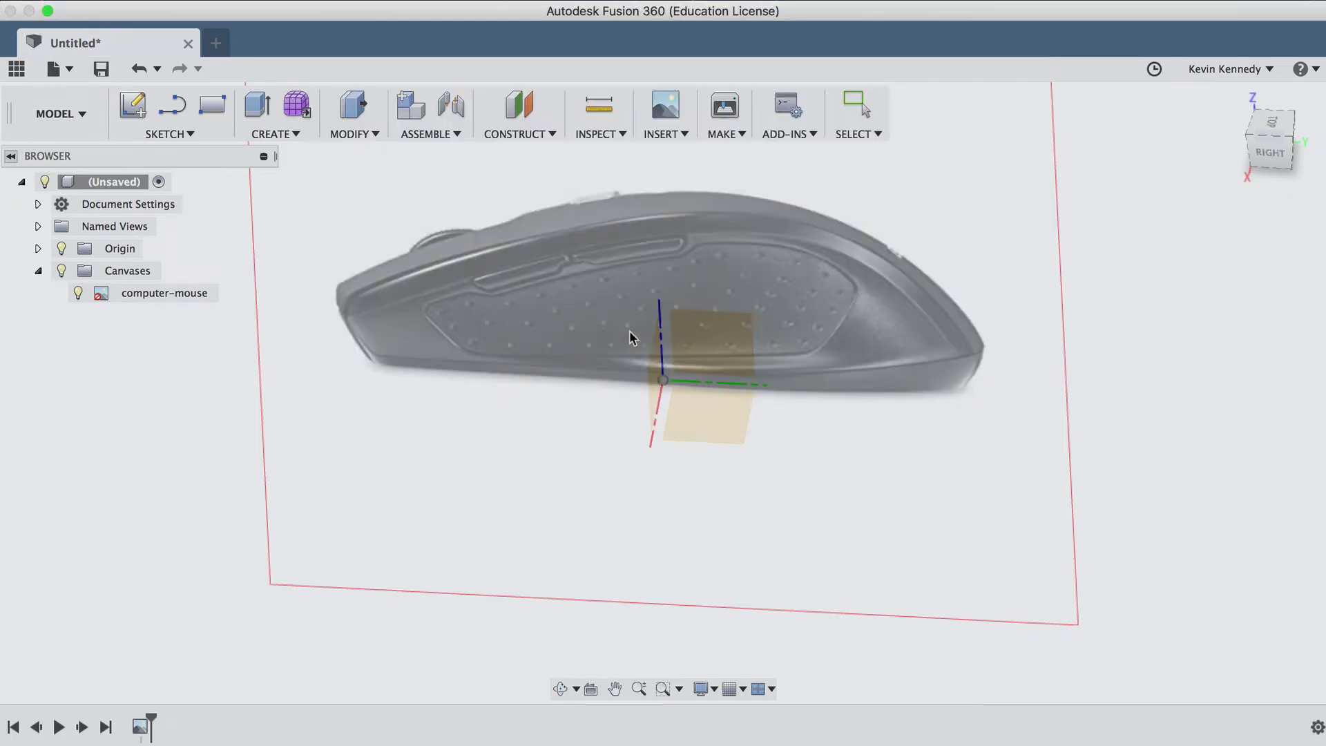
click(1268, 151)
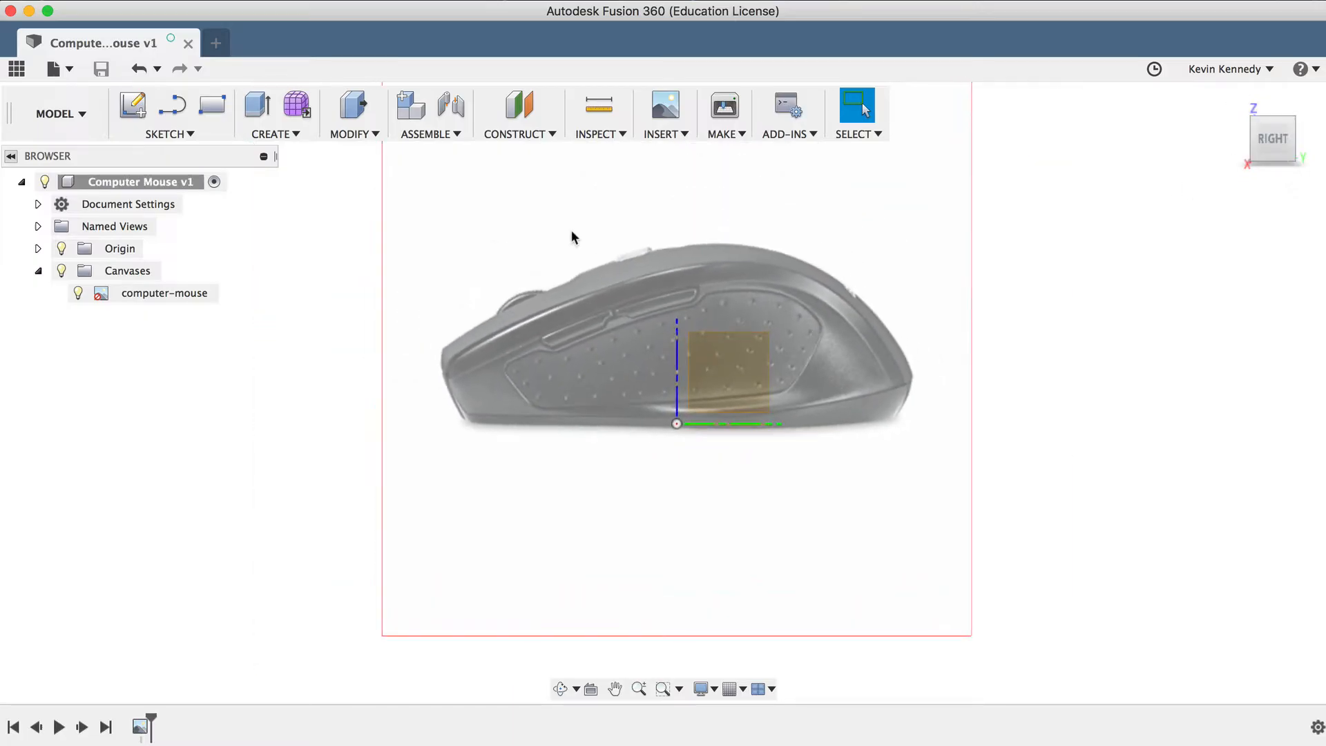
- Switch to the Sculpt workspace and start a T-spline box centred at the origin
click(297, 106)
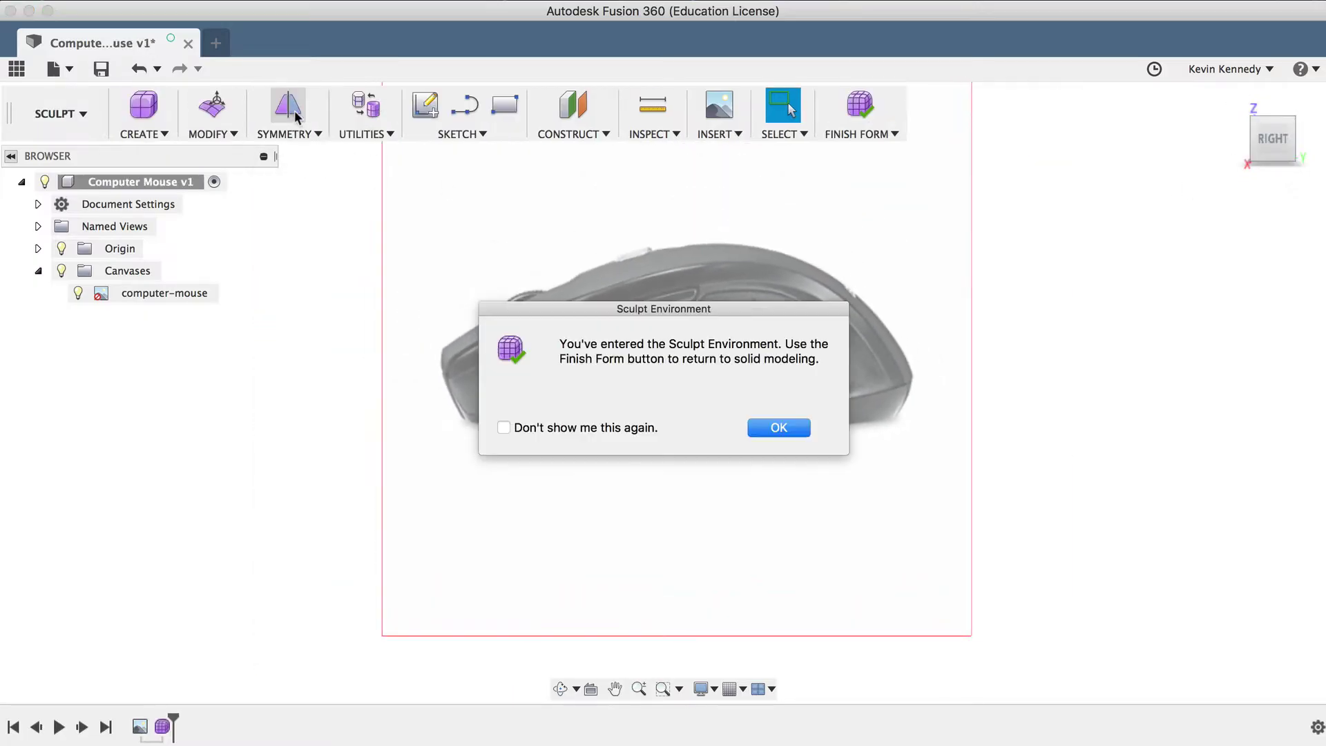
click(779, 428)
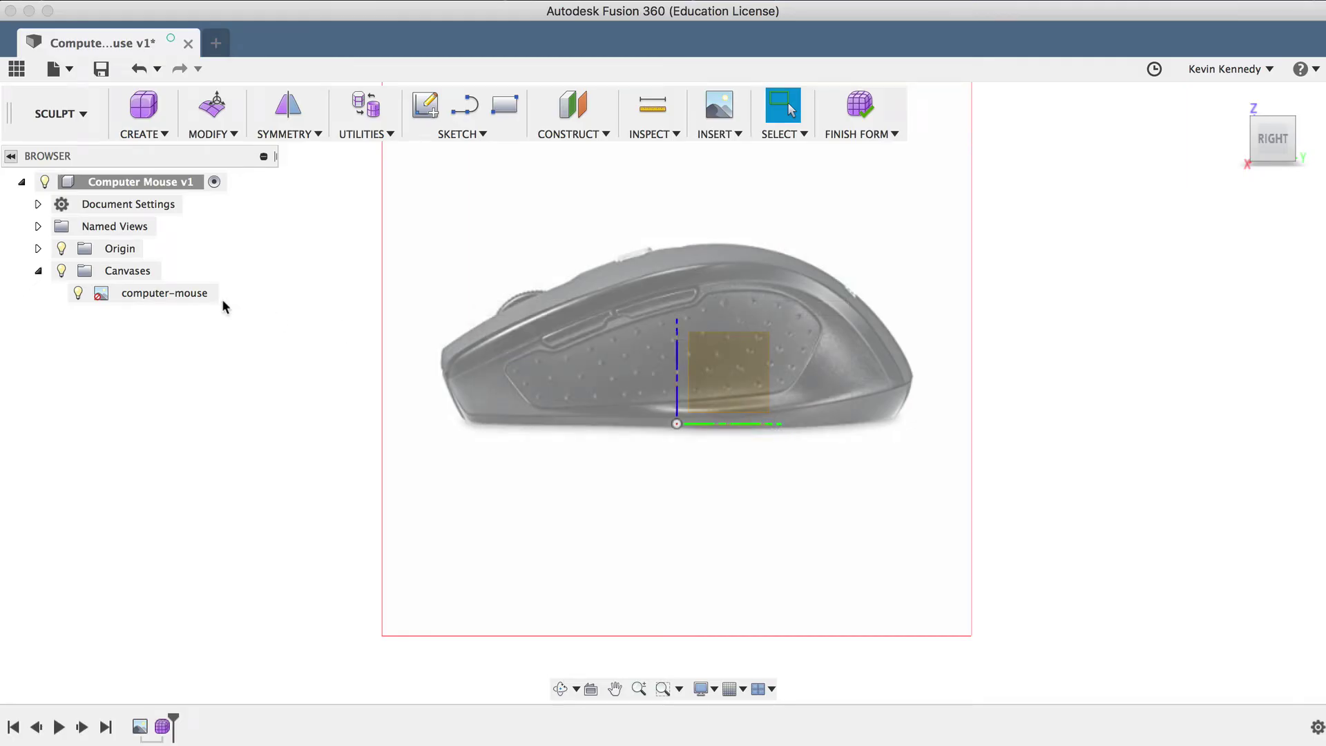
click(156, 132)
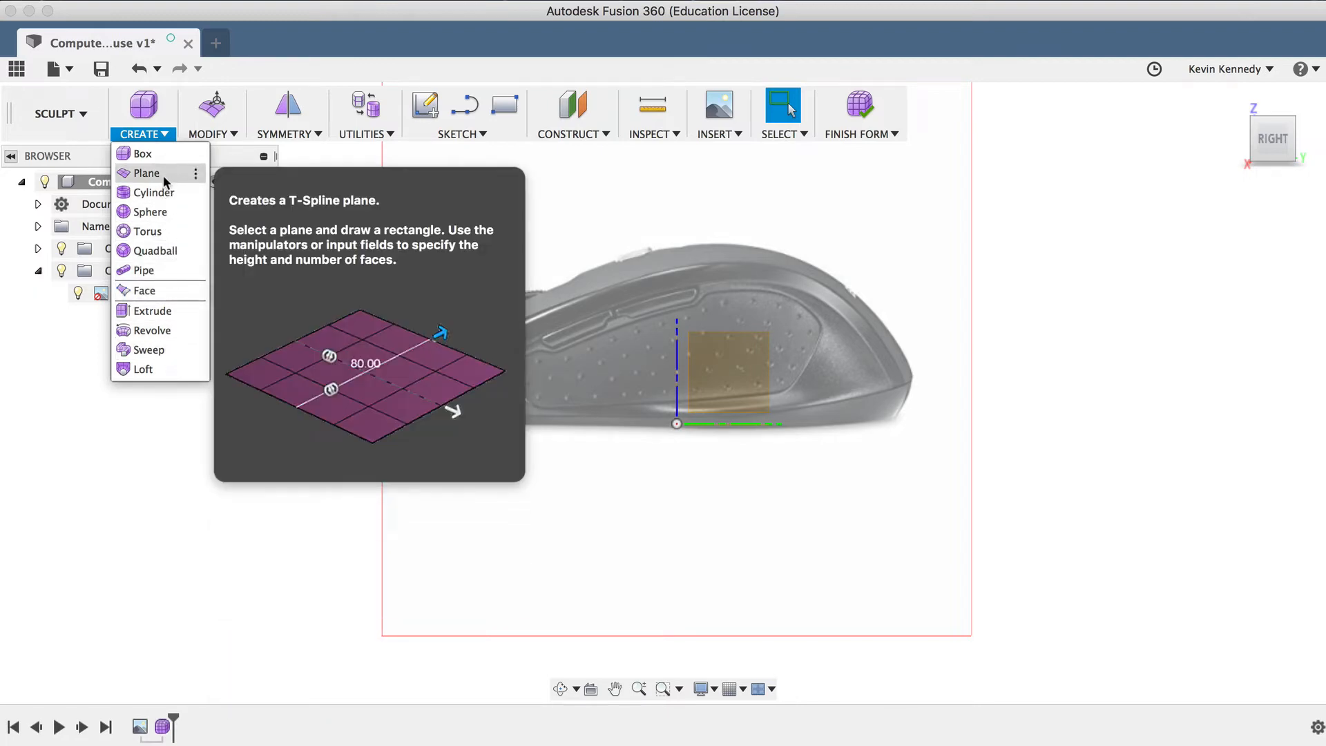
click(165, 152)
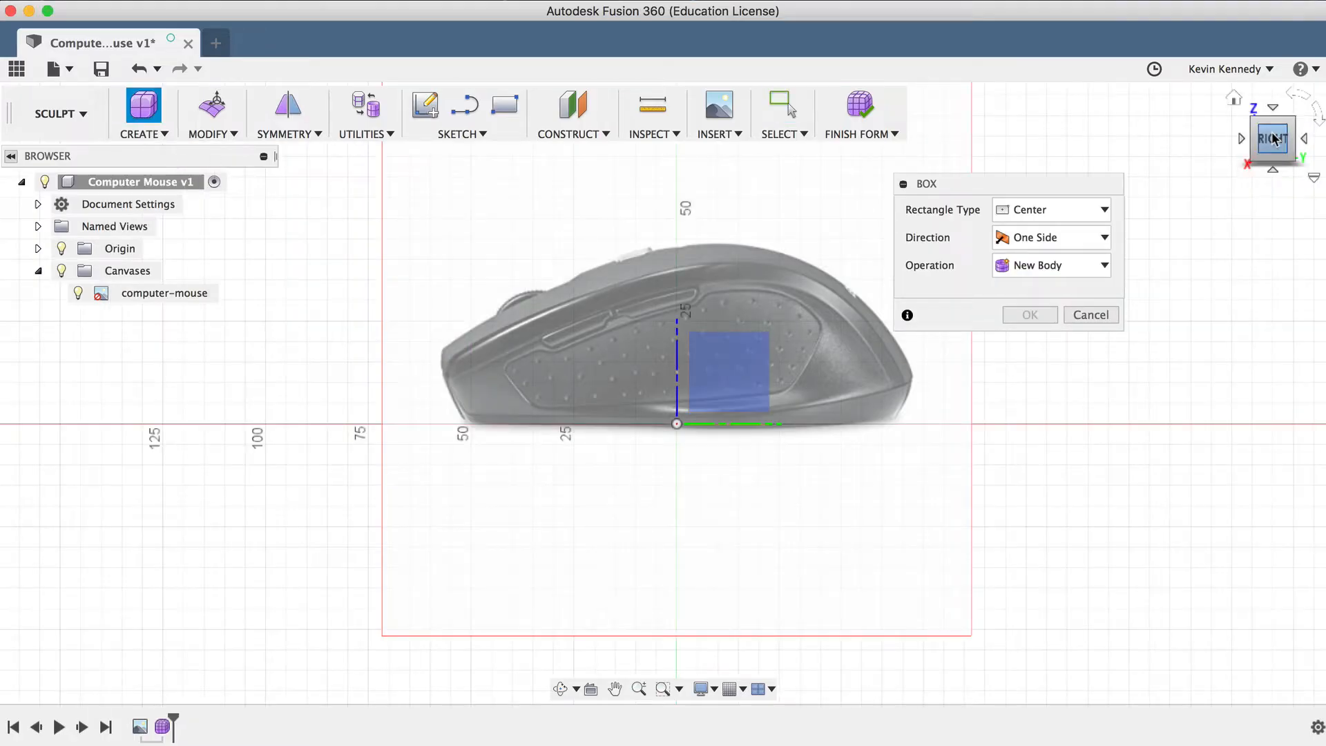
drag(1272, 137, 688, 430)
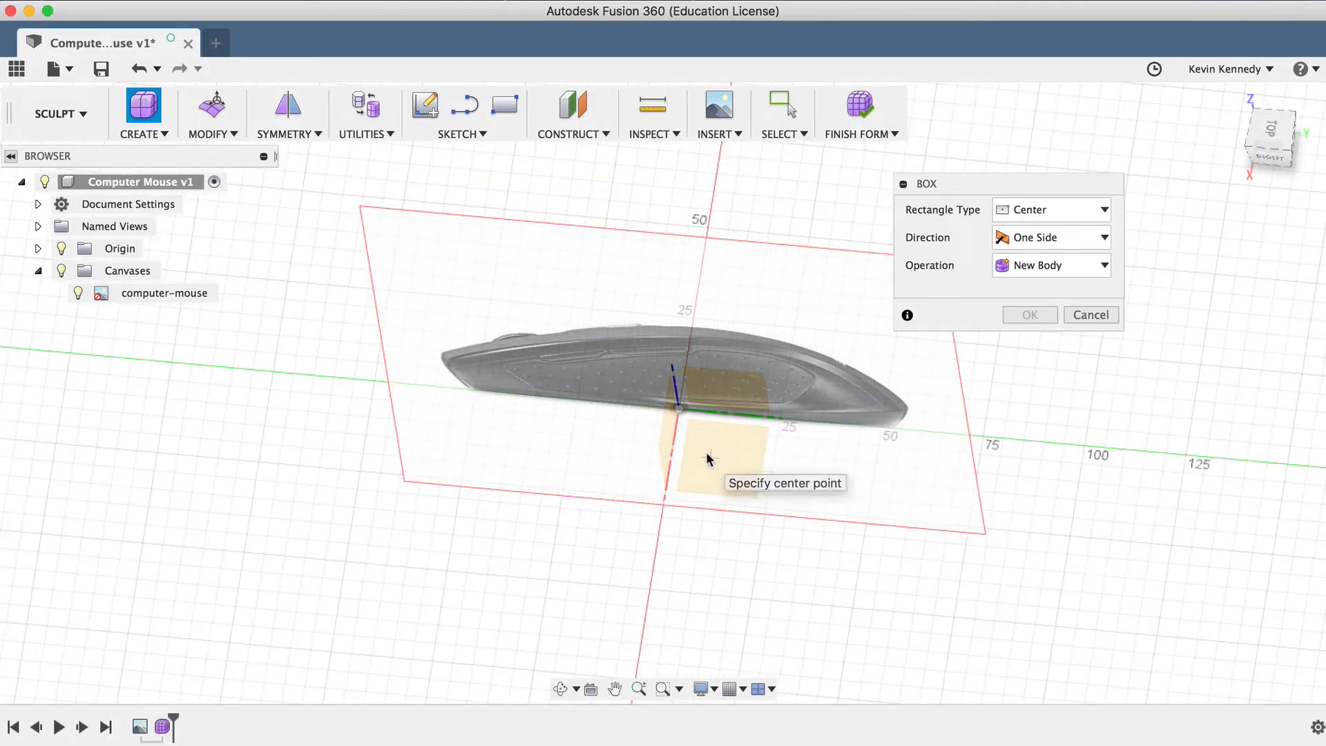
click(678, 409)
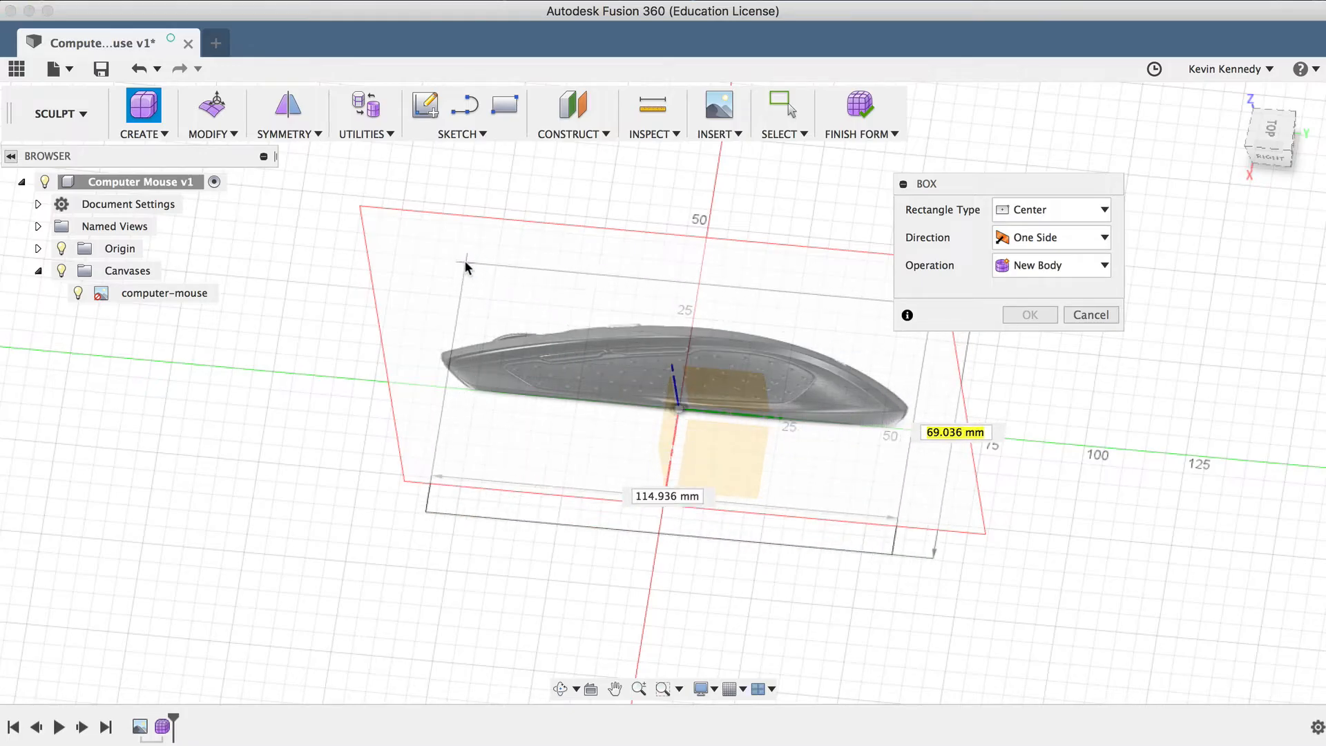
- Size the box 114 by 62 mm and set its height to 25 mm upward over the mouse base
key(Tab)
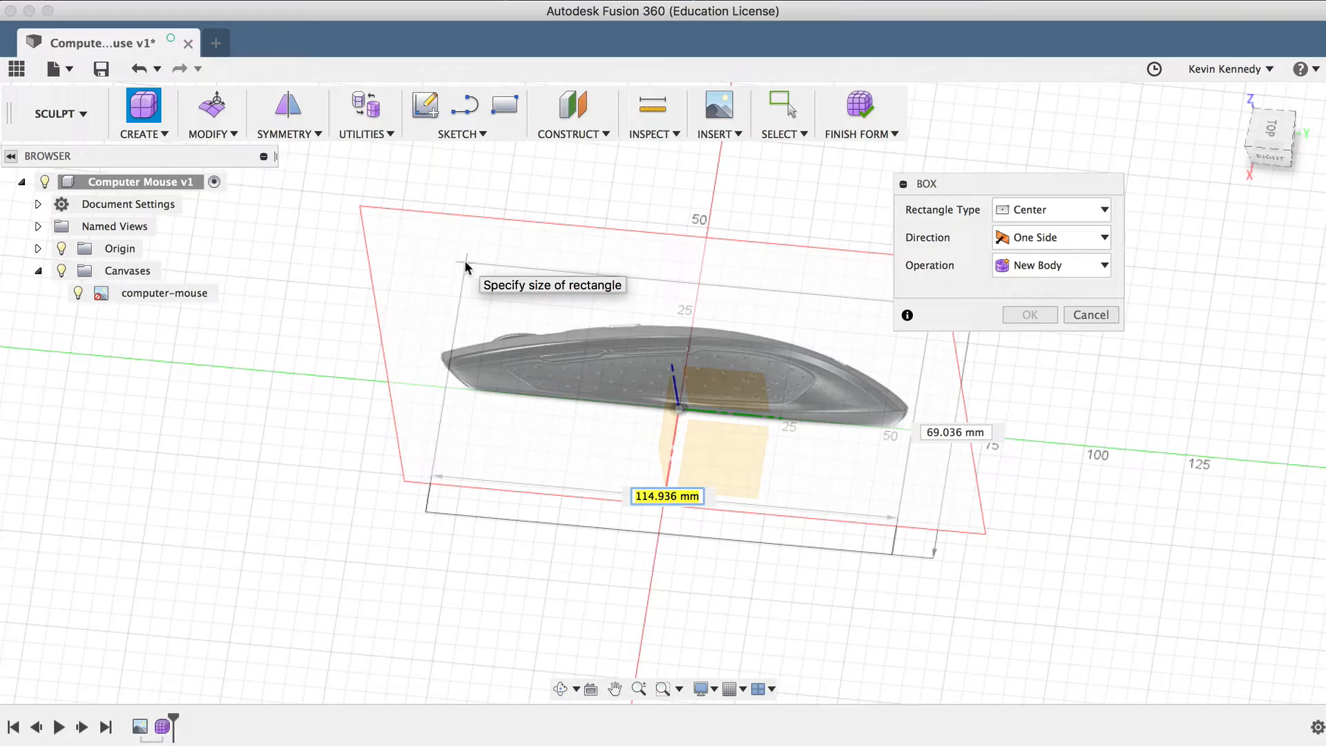
text(11)
text(4)
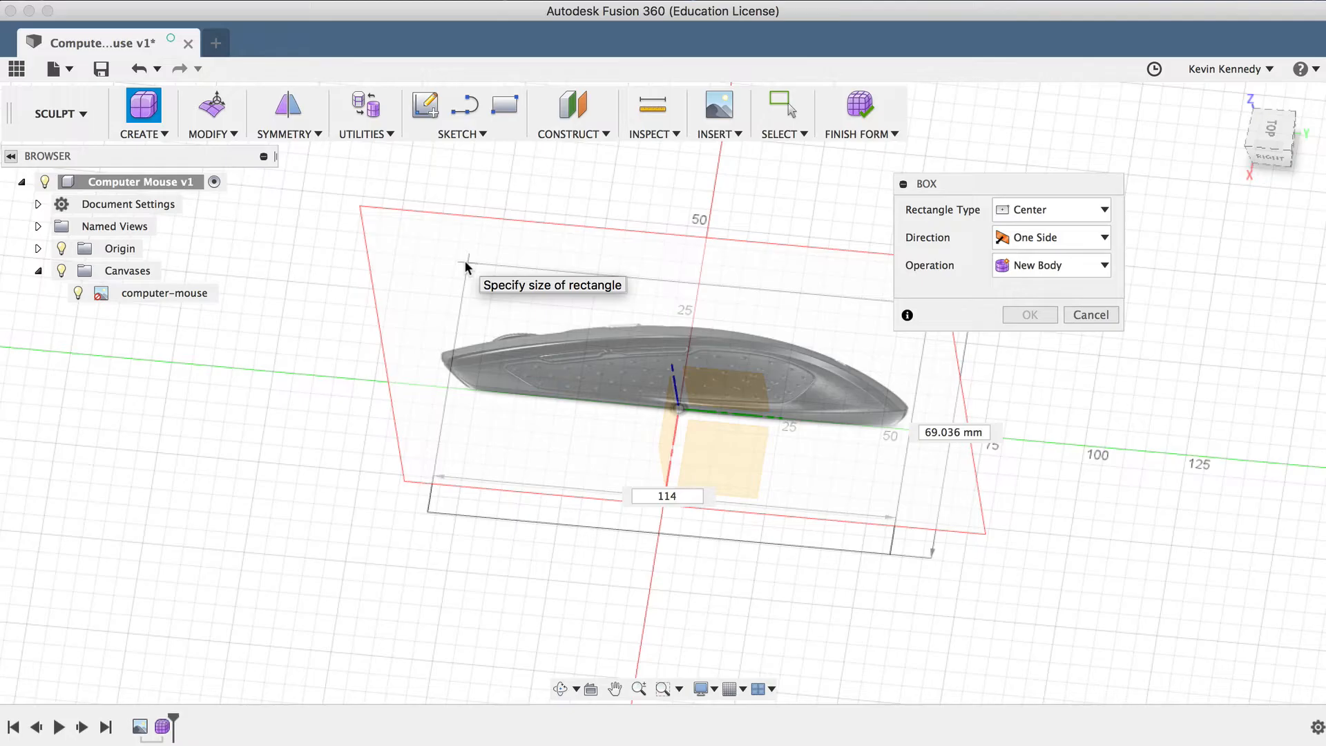
key(Tab)
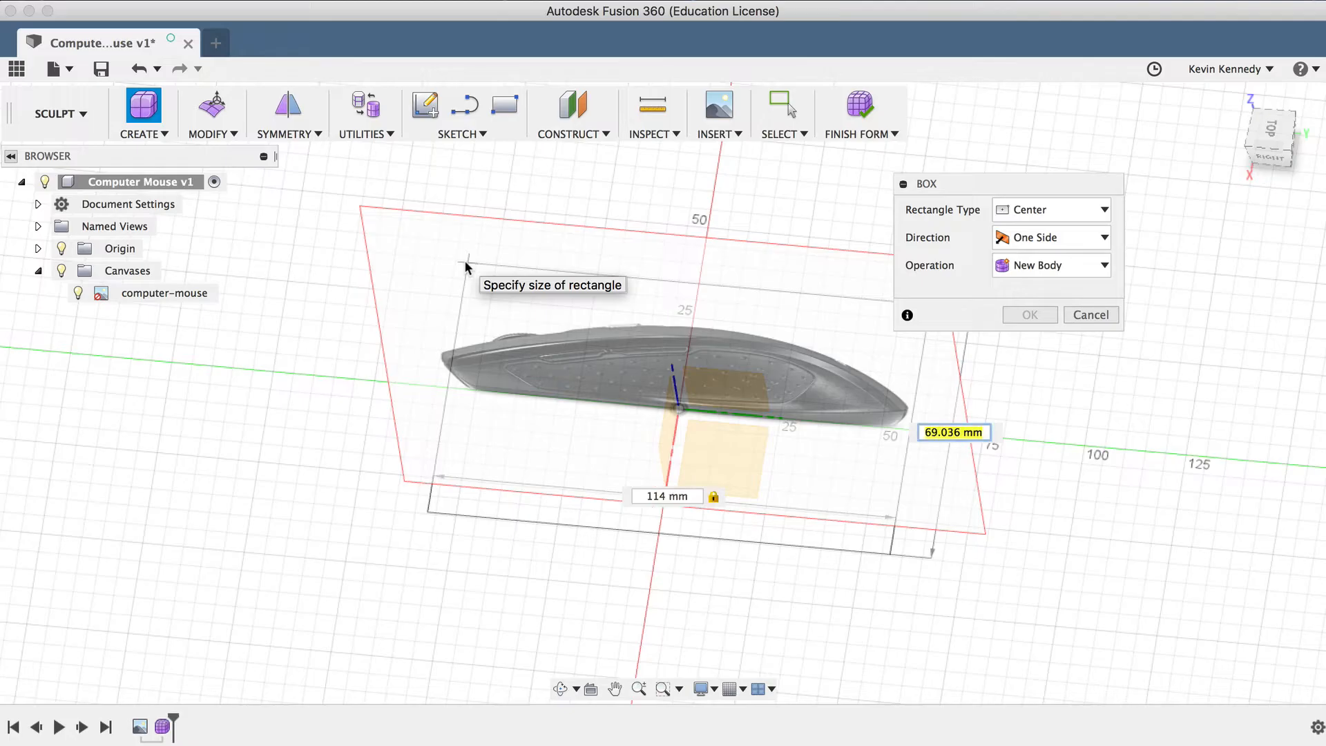
text(62)
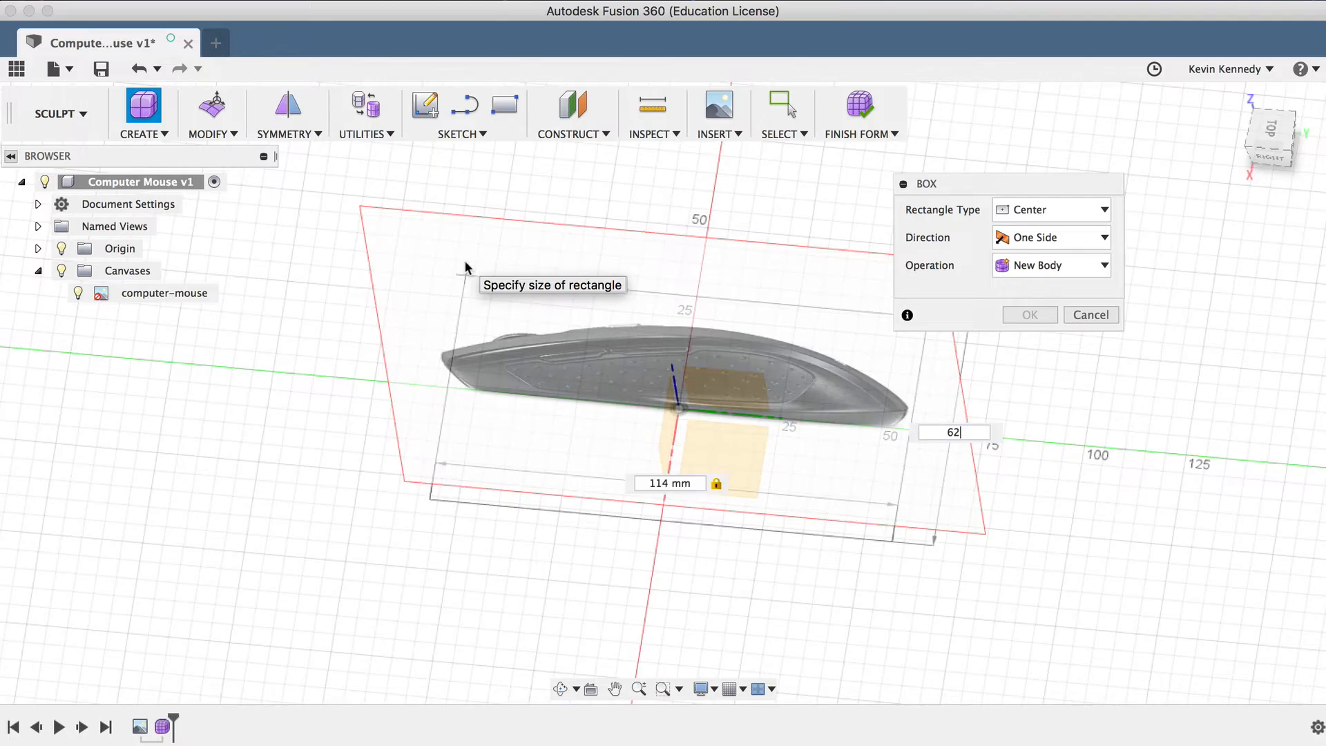
key(Tab)
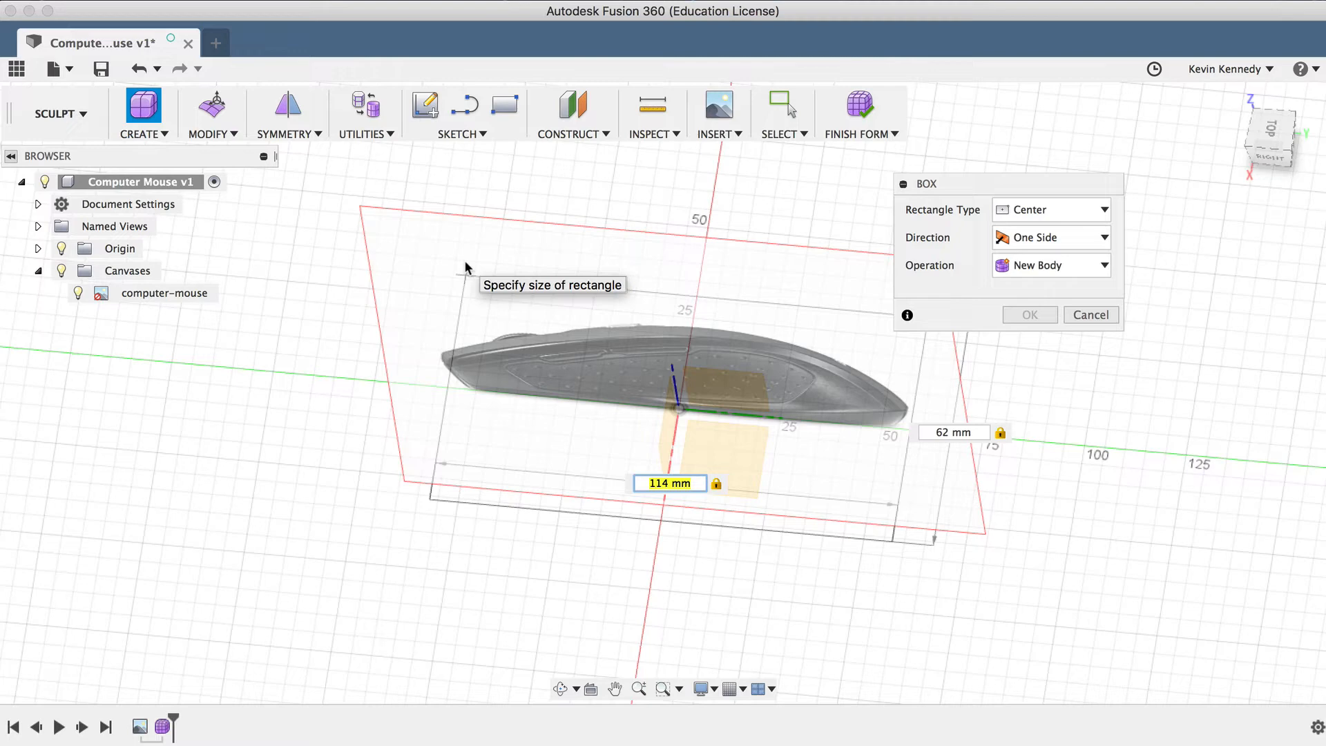
key(Return)
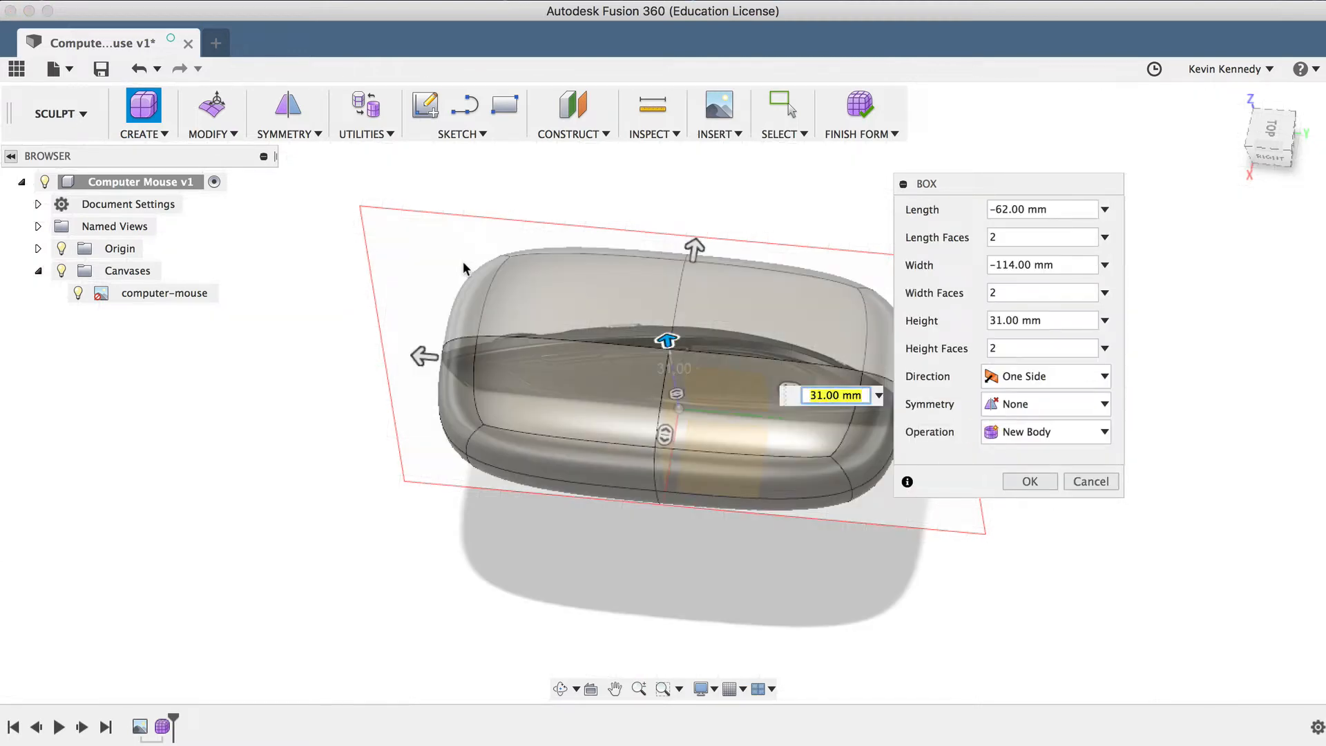
click(1268, 156)
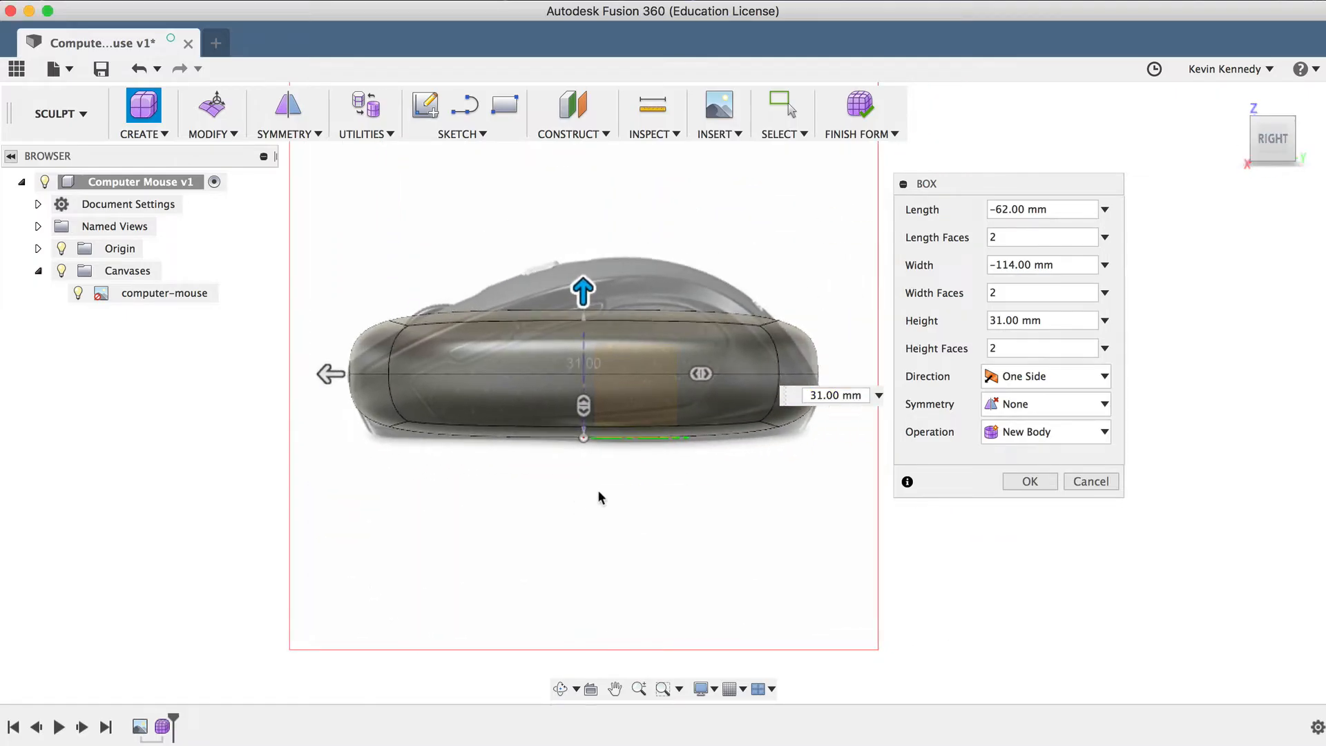
scroll(597, 497, up, 3)
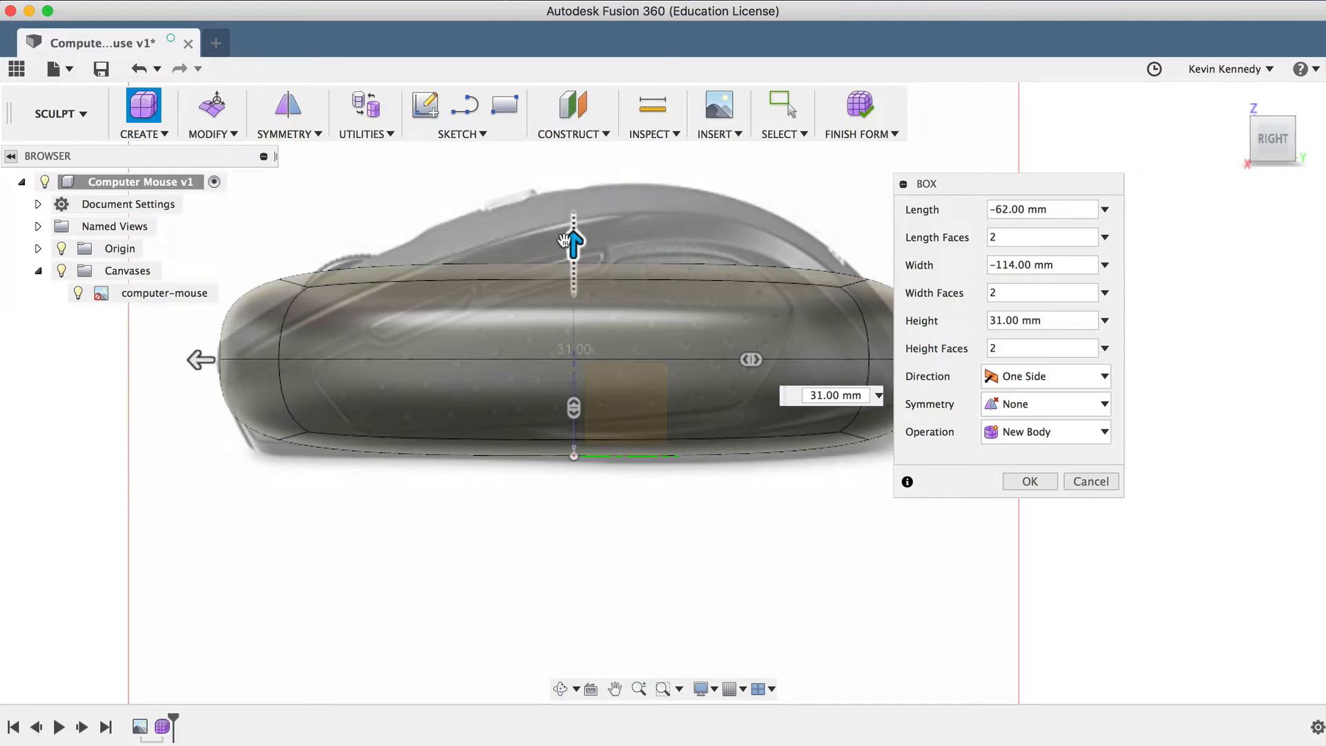
drag(572, 241, 571, 630)
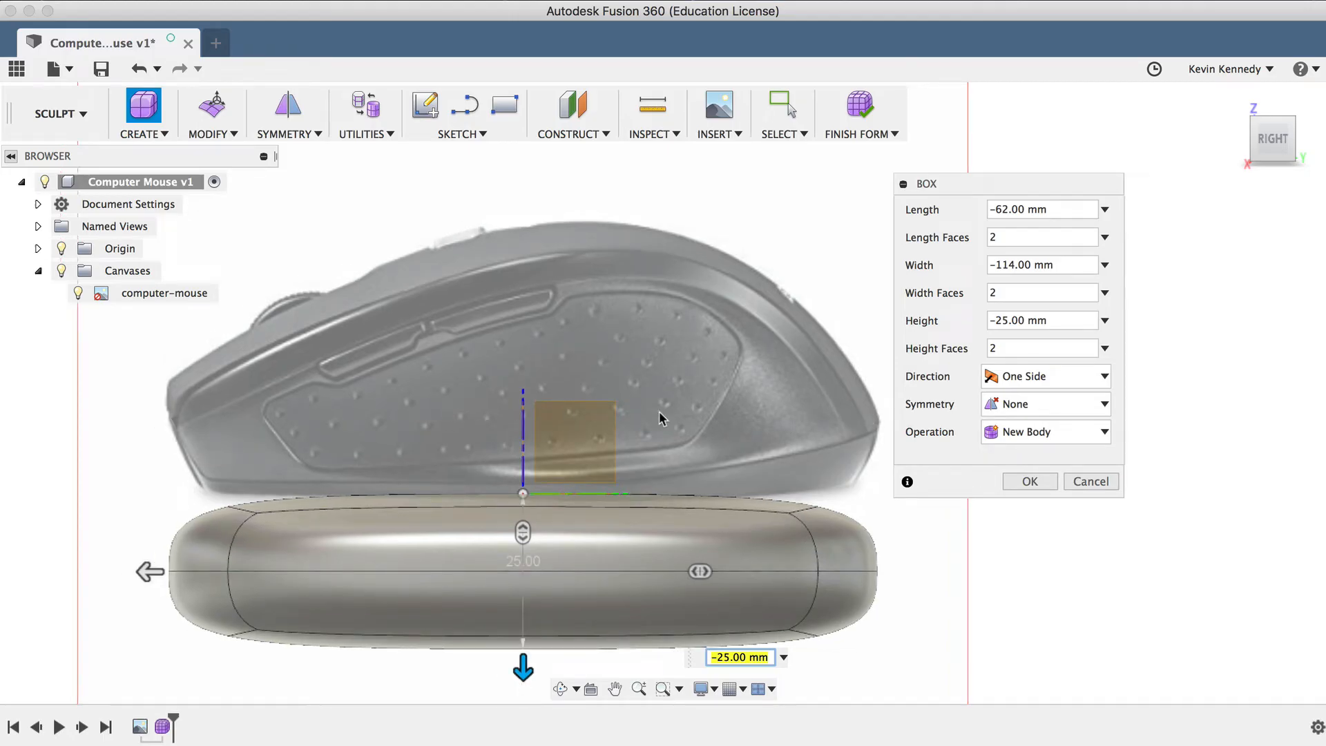
drag(524, 668, 522, 321)
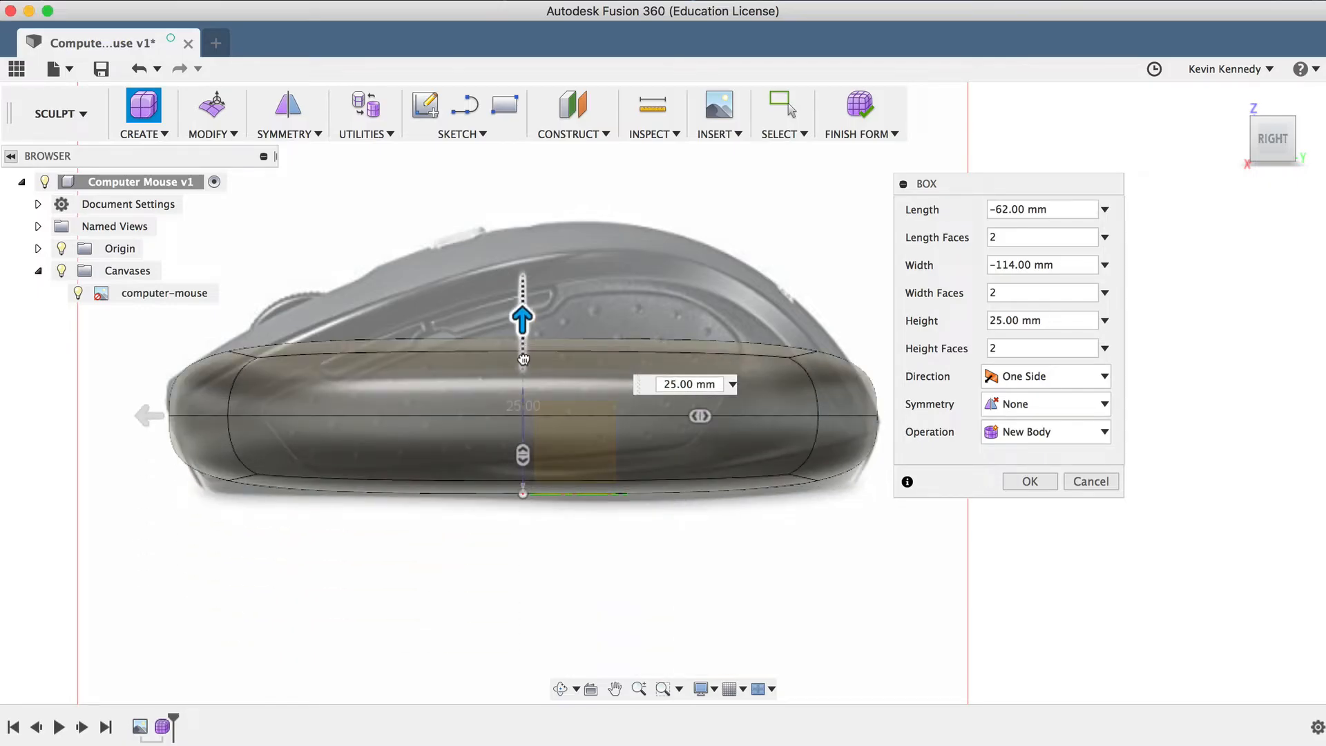
- Create the box body, return to the home view and hide the origin
click(1027, 480)
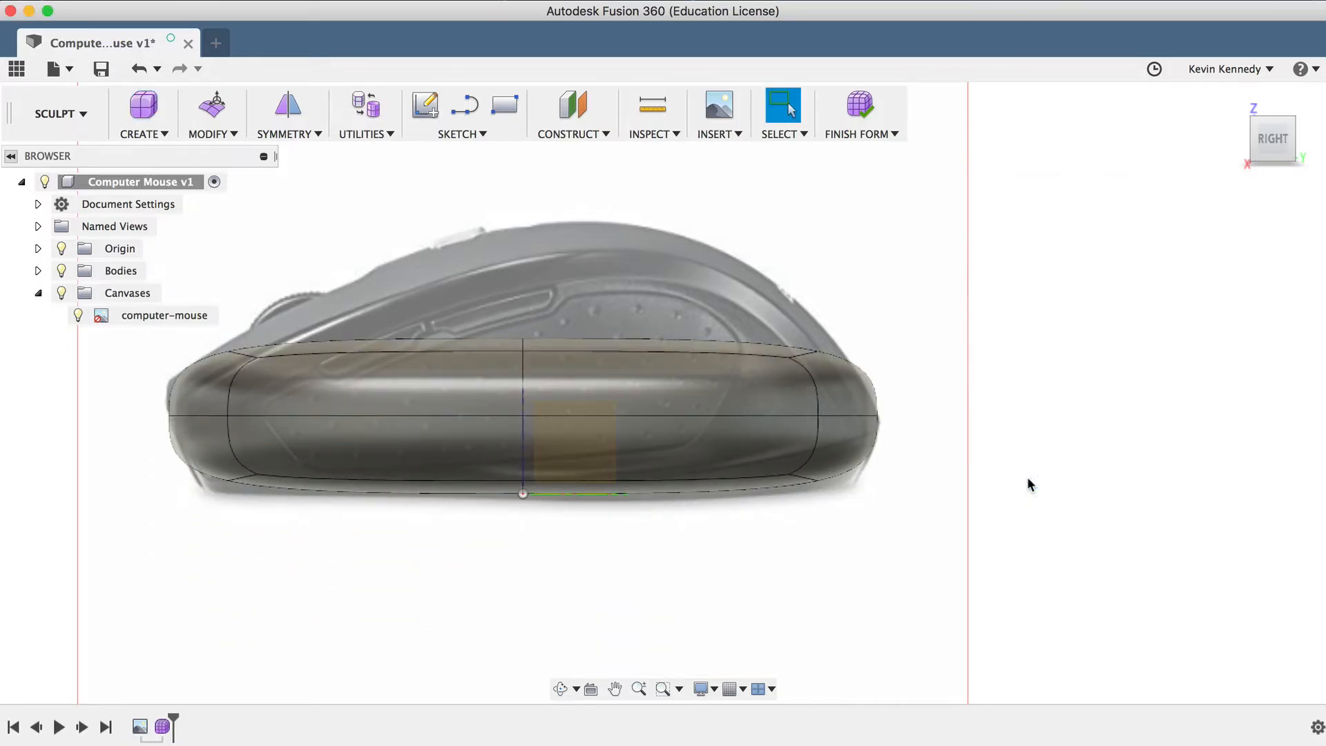
click(1233, 97)
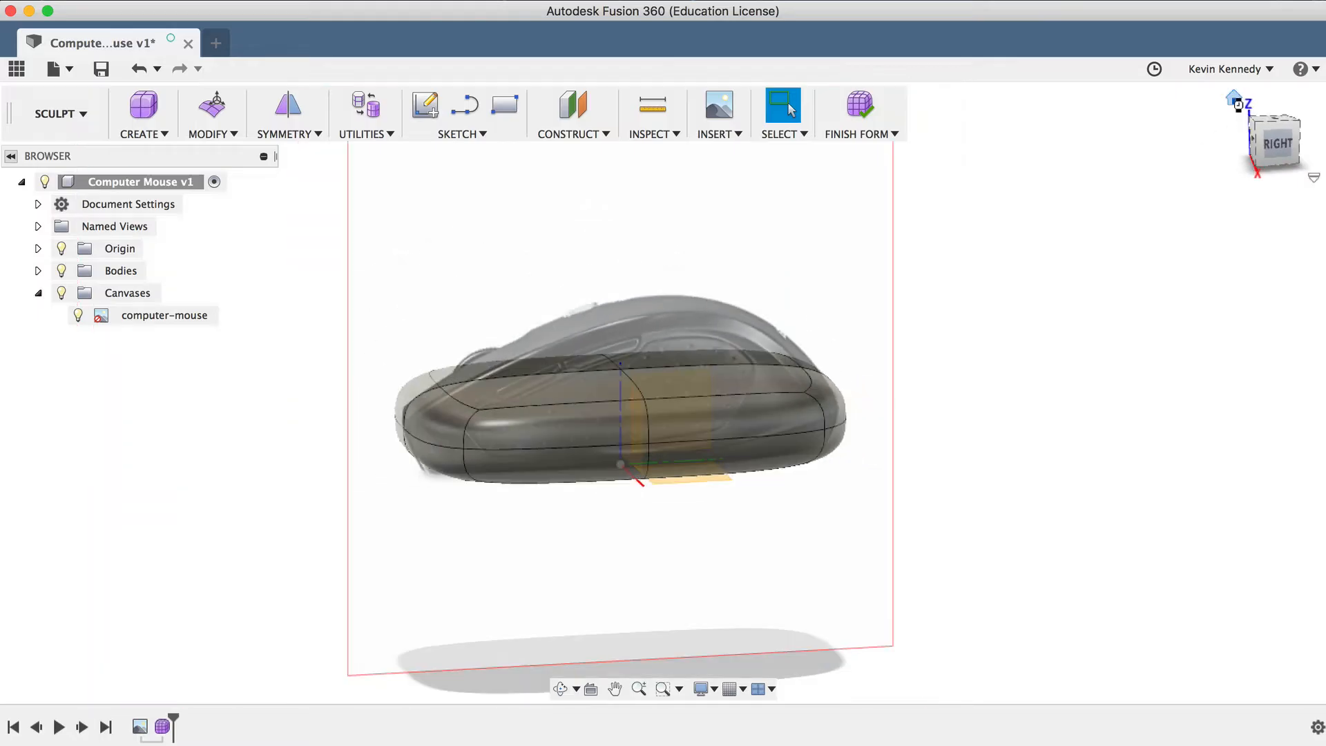
scroll(599, 520, up, 3)
scroll(599, 520, up, 3)
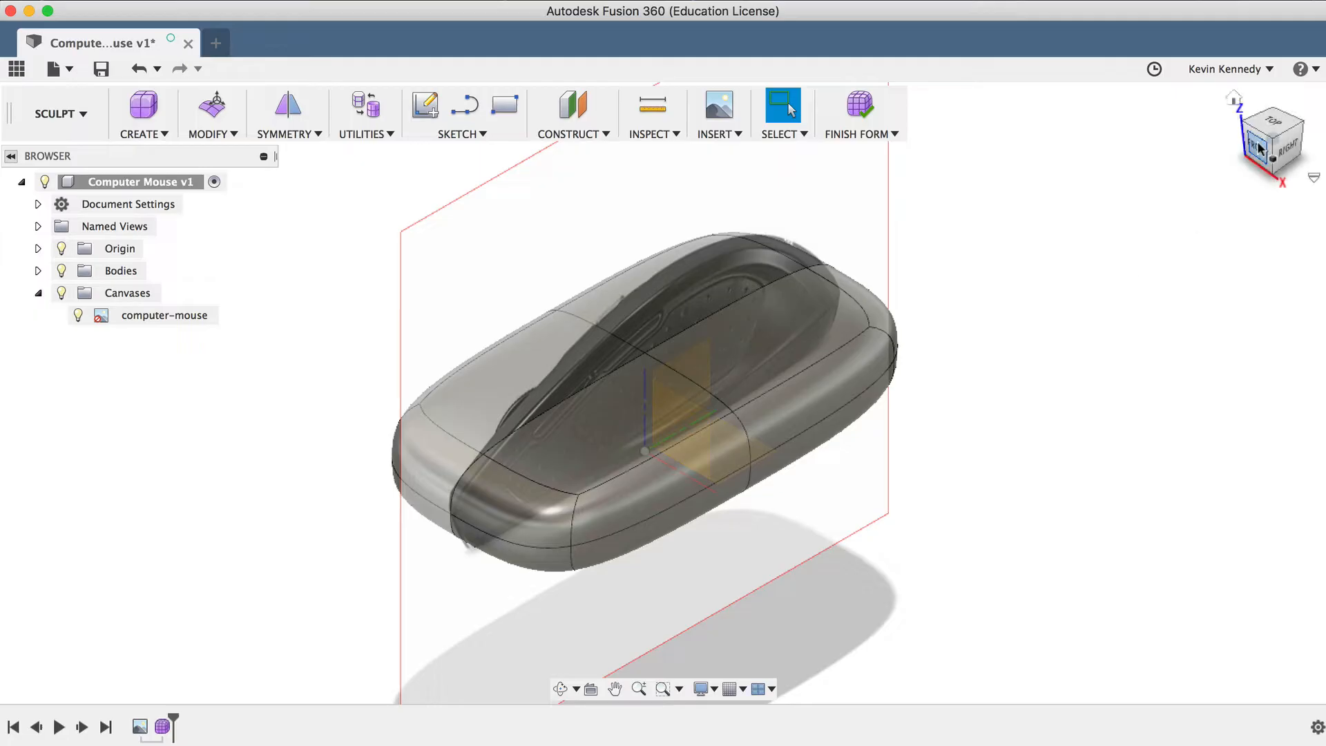
click(61, 250)
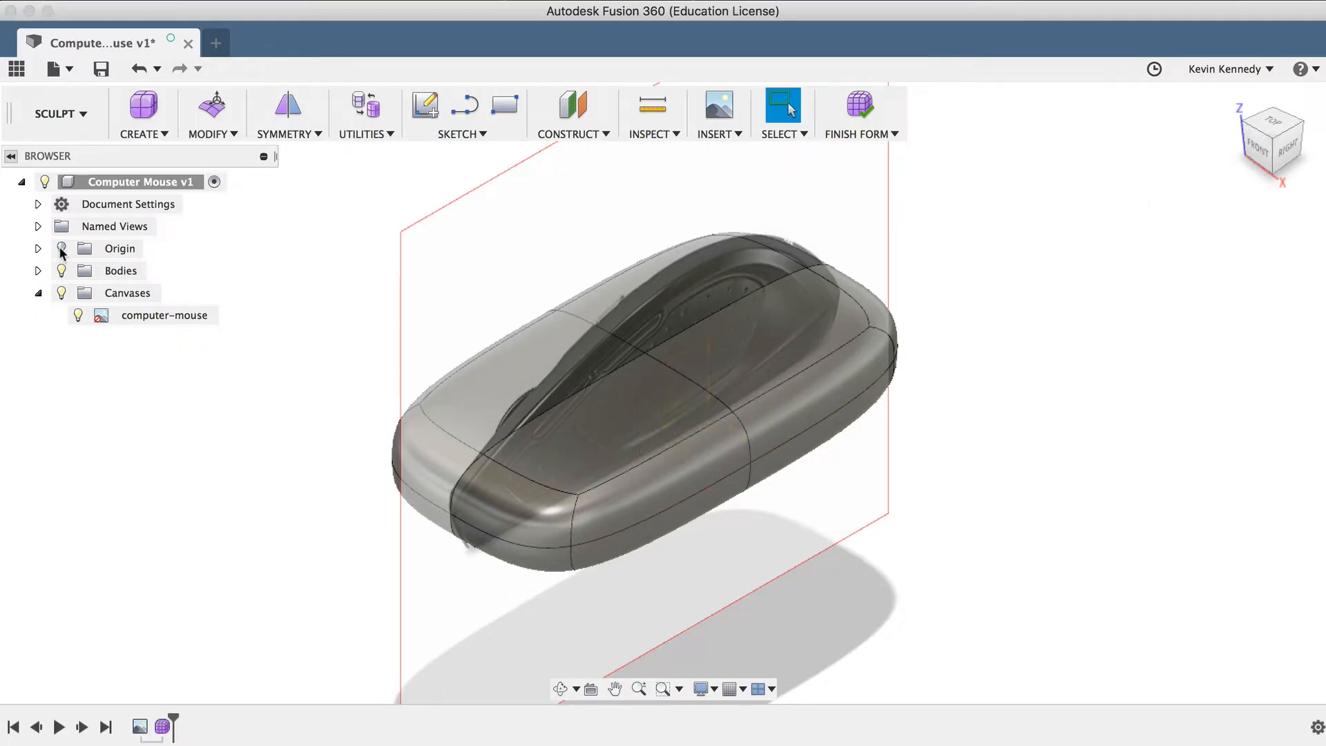
click(38, 293)
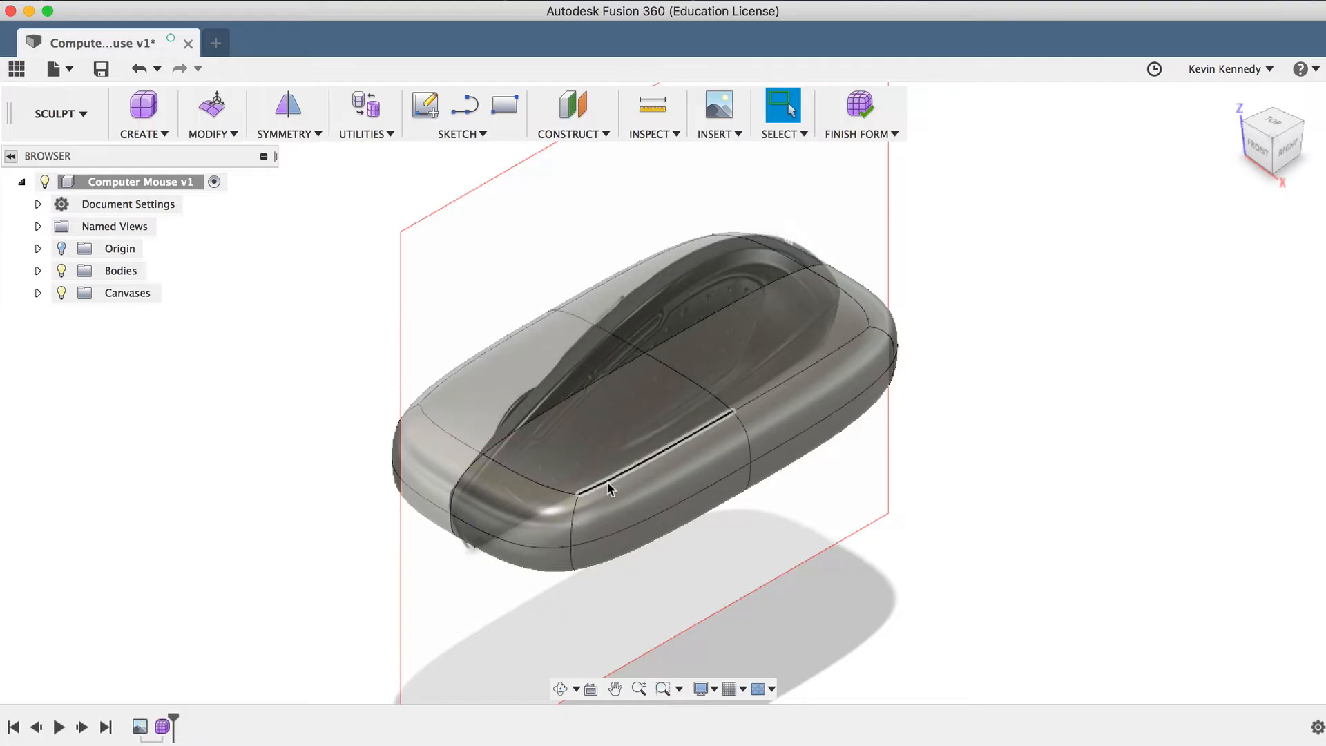
scroll(607, 481, up, 3)
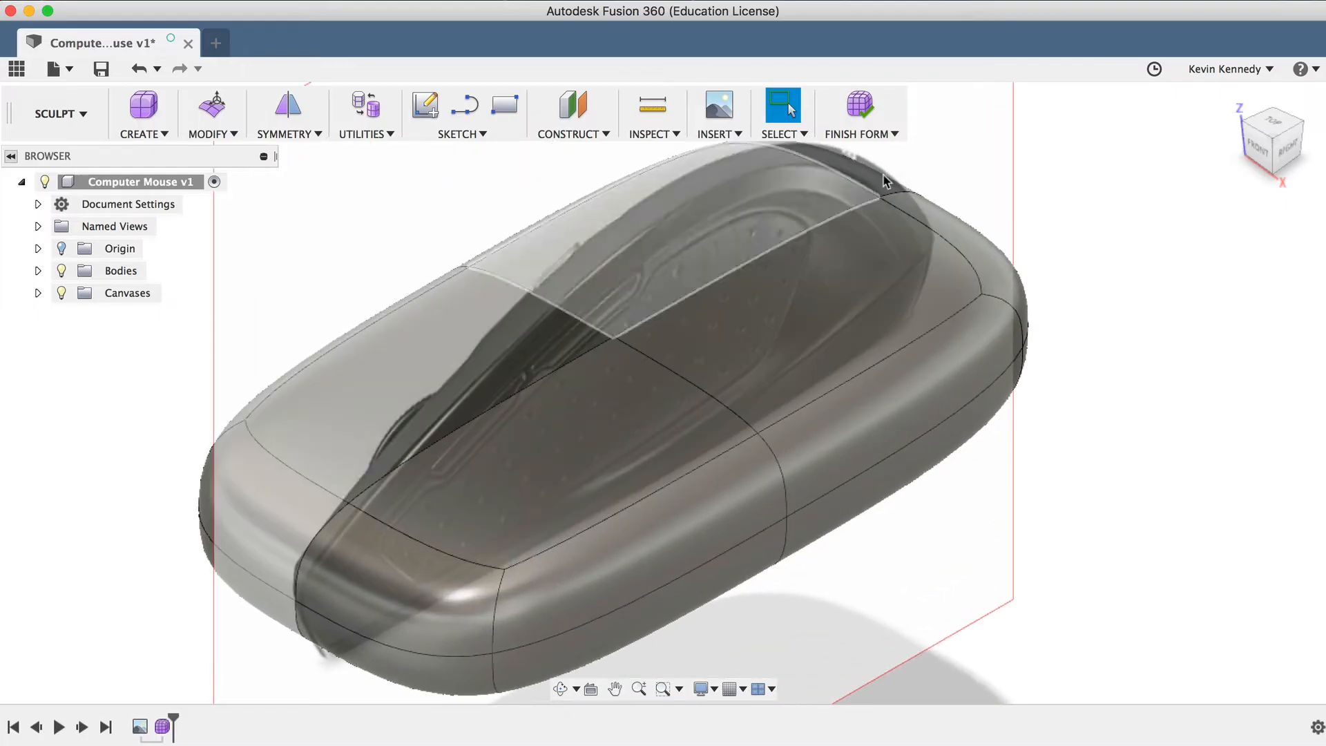
scroll(1143, 283, down, 5)
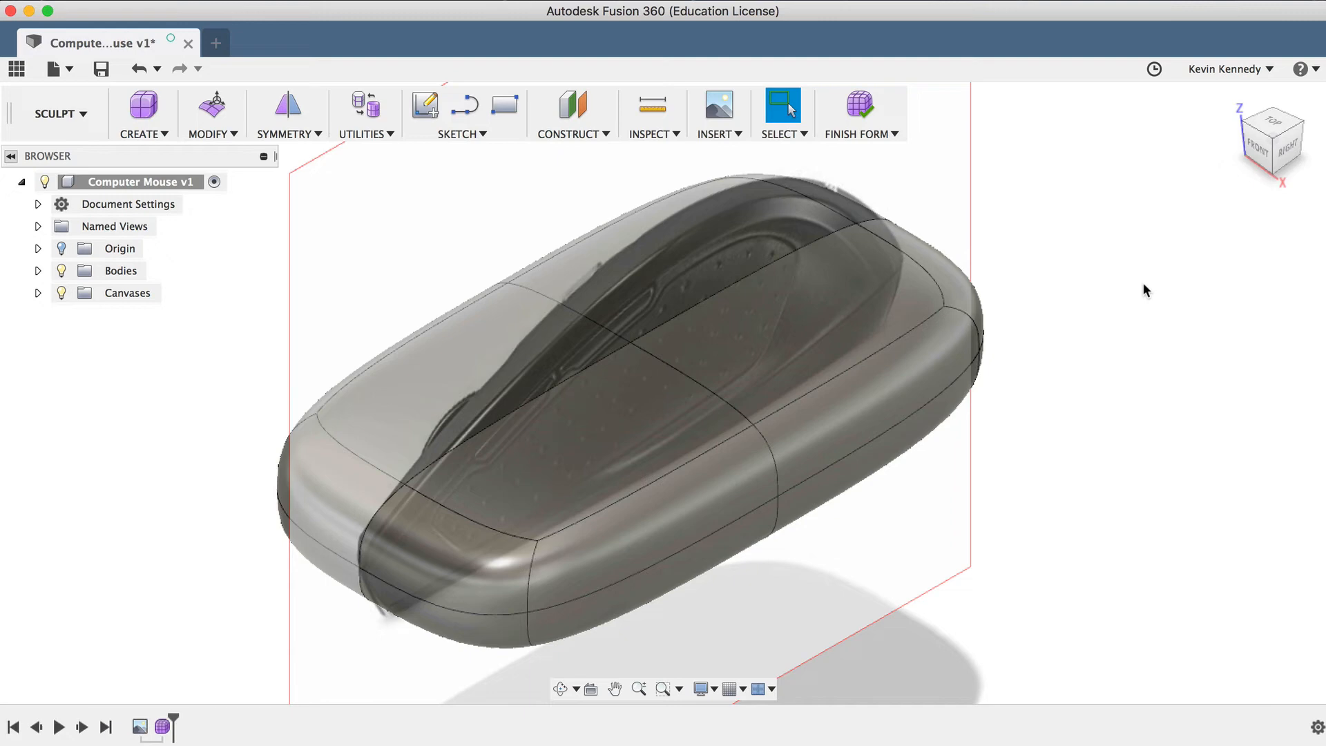
scroll(1143, 283, up, 2)
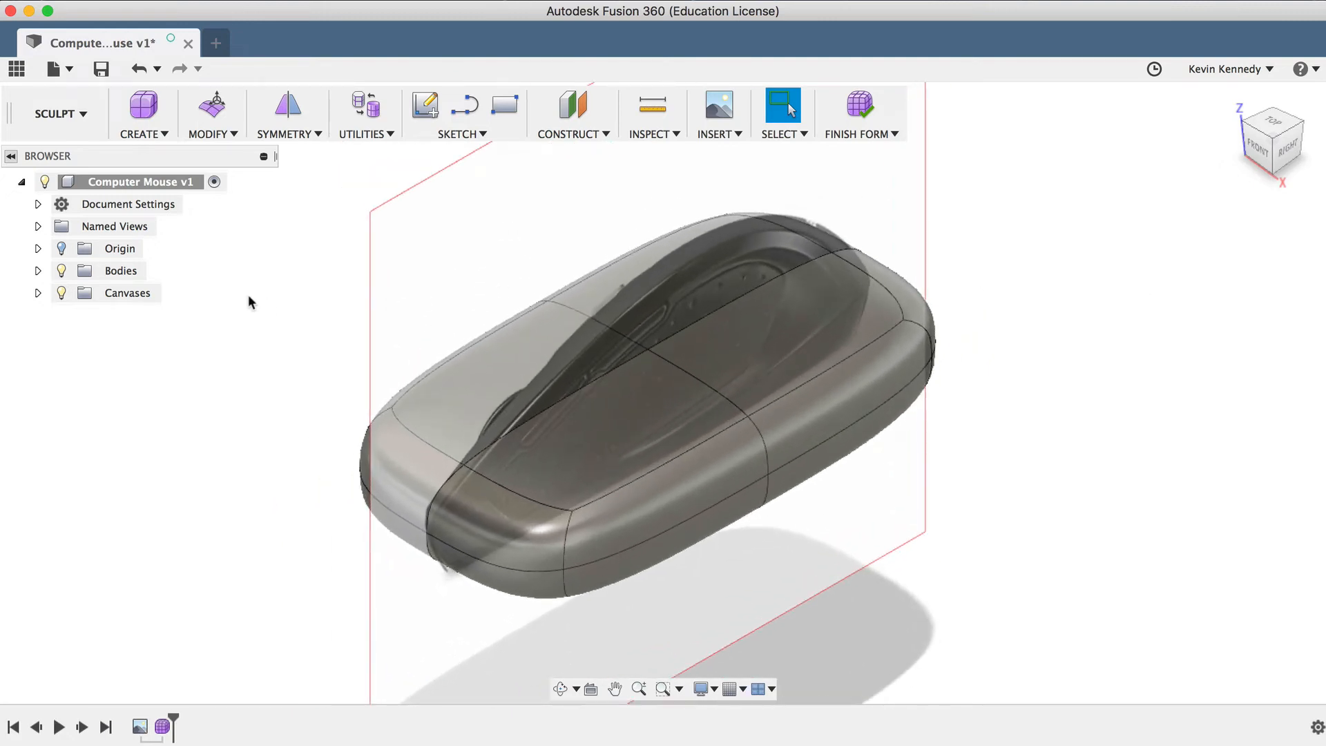
- Toggle the reference canvas off and on to compare it with the box, leaving it shown
click(60, 294)
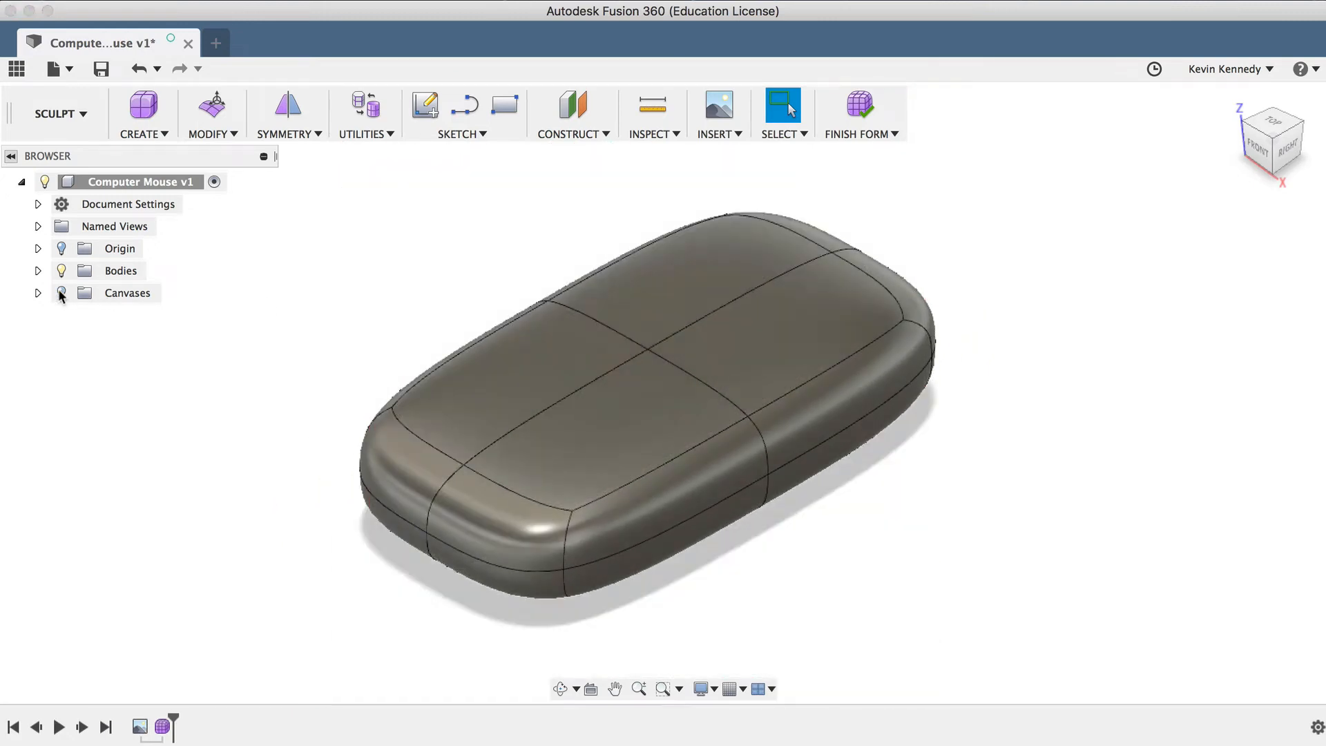
click(61, 293)
click(60, 293)
click(60, 293)
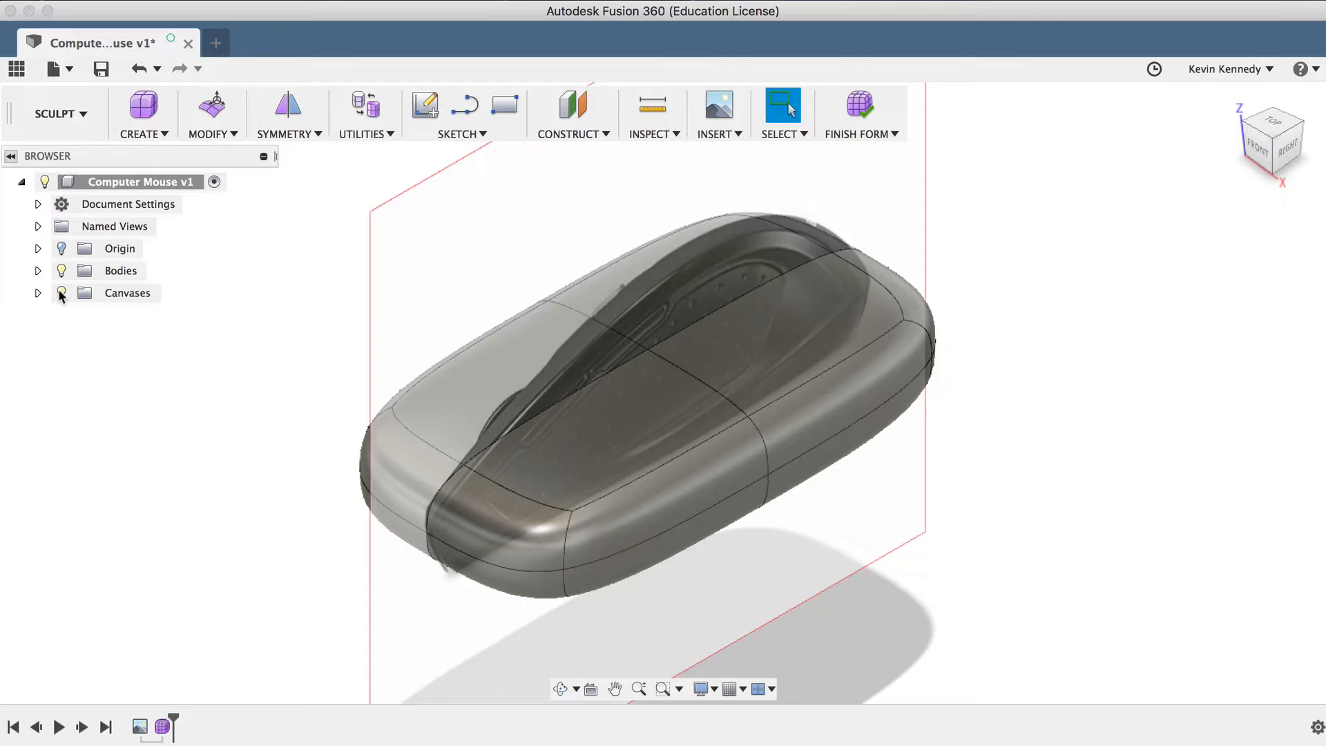
- Make Body1 partly transparent via Opacity Control so the photo shows through
click(38, 271)
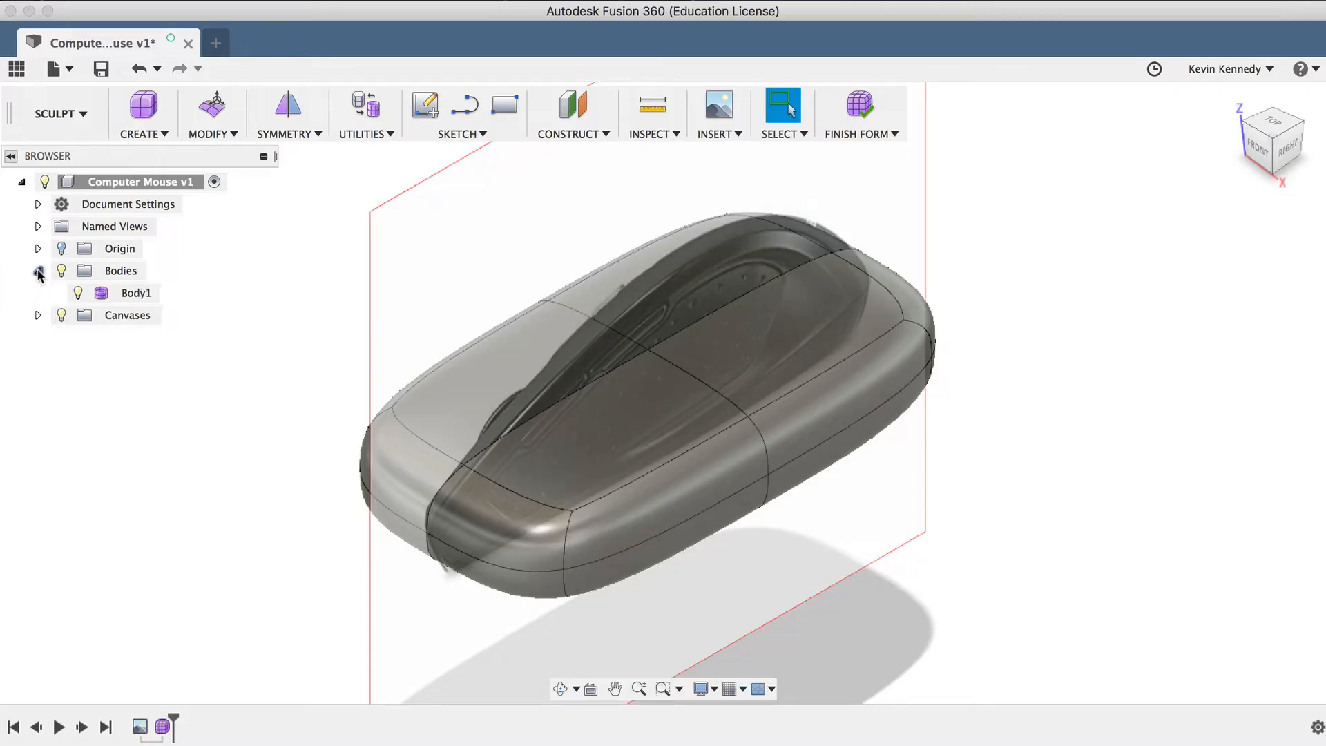
click(123, 291)
right_click(123, 291)
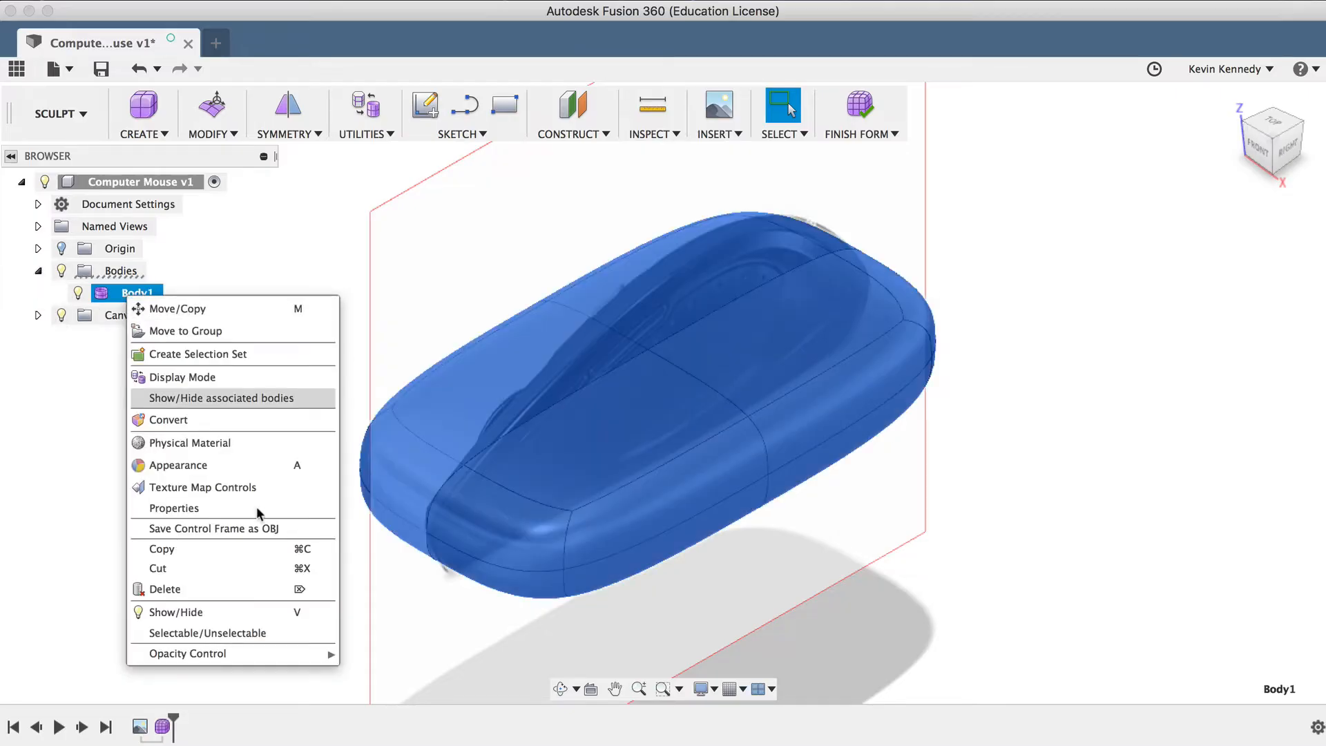
mouse_move(188, 653)
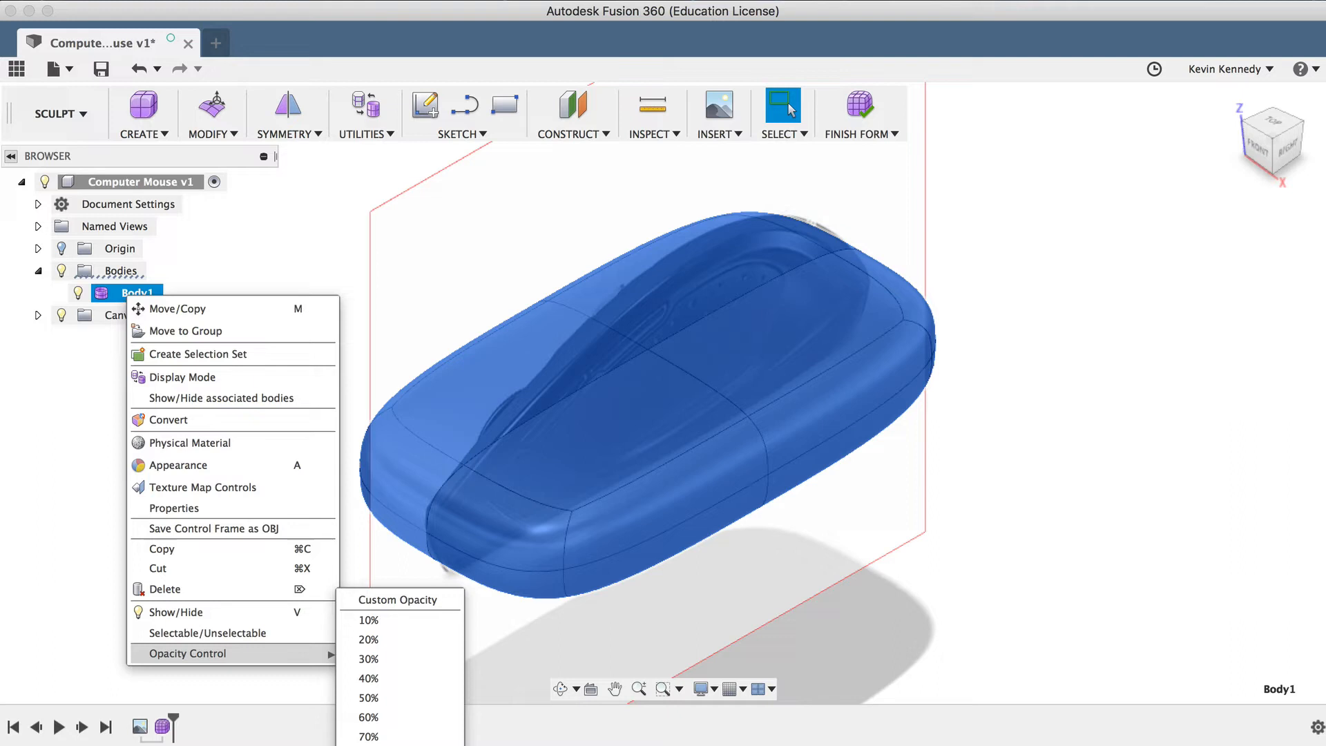
click(369, 744)
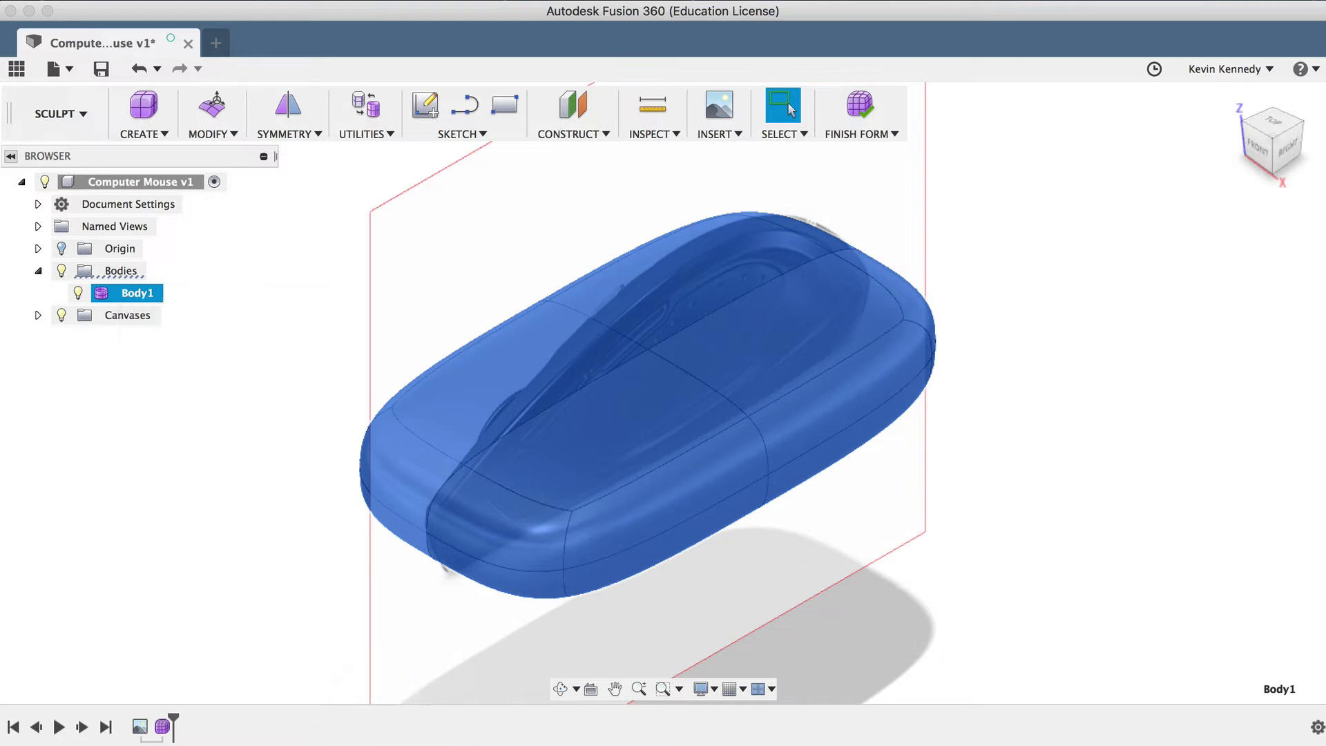
click(218, 501)
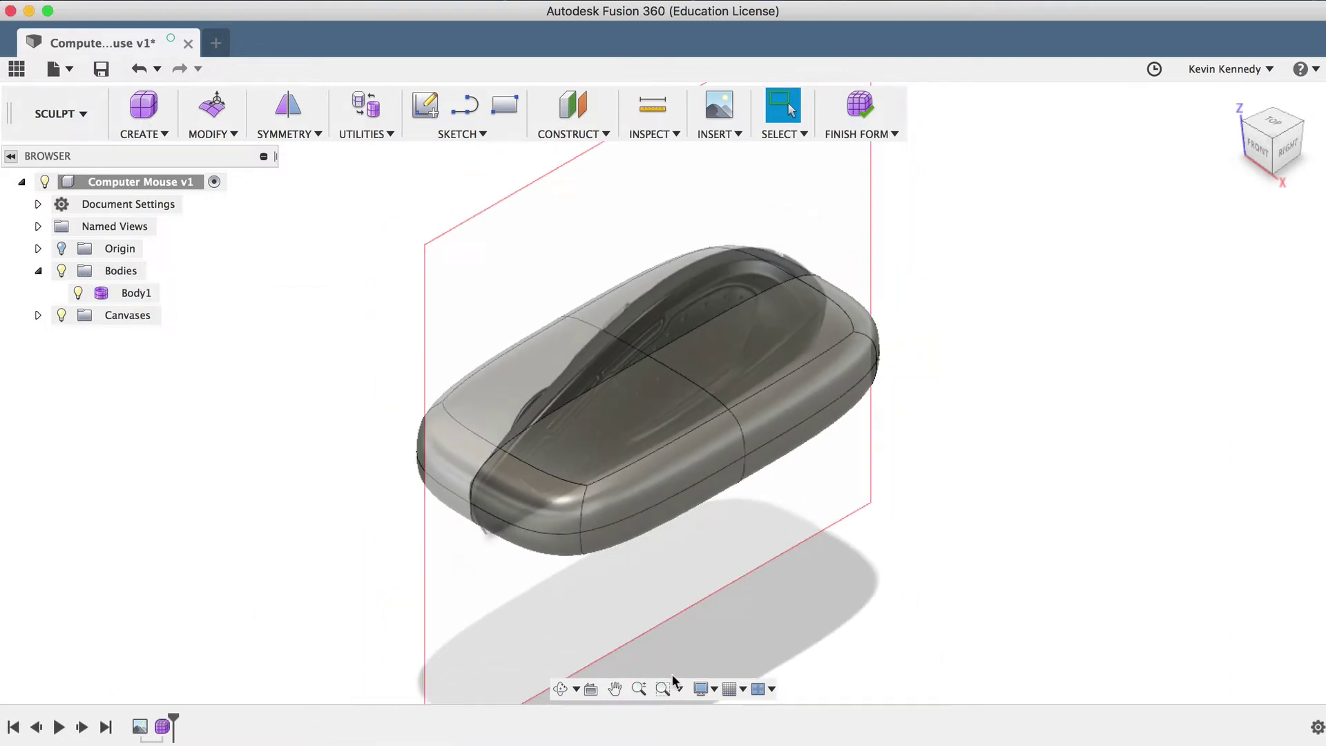
click(701, 689)
mouse_move(742, 529)
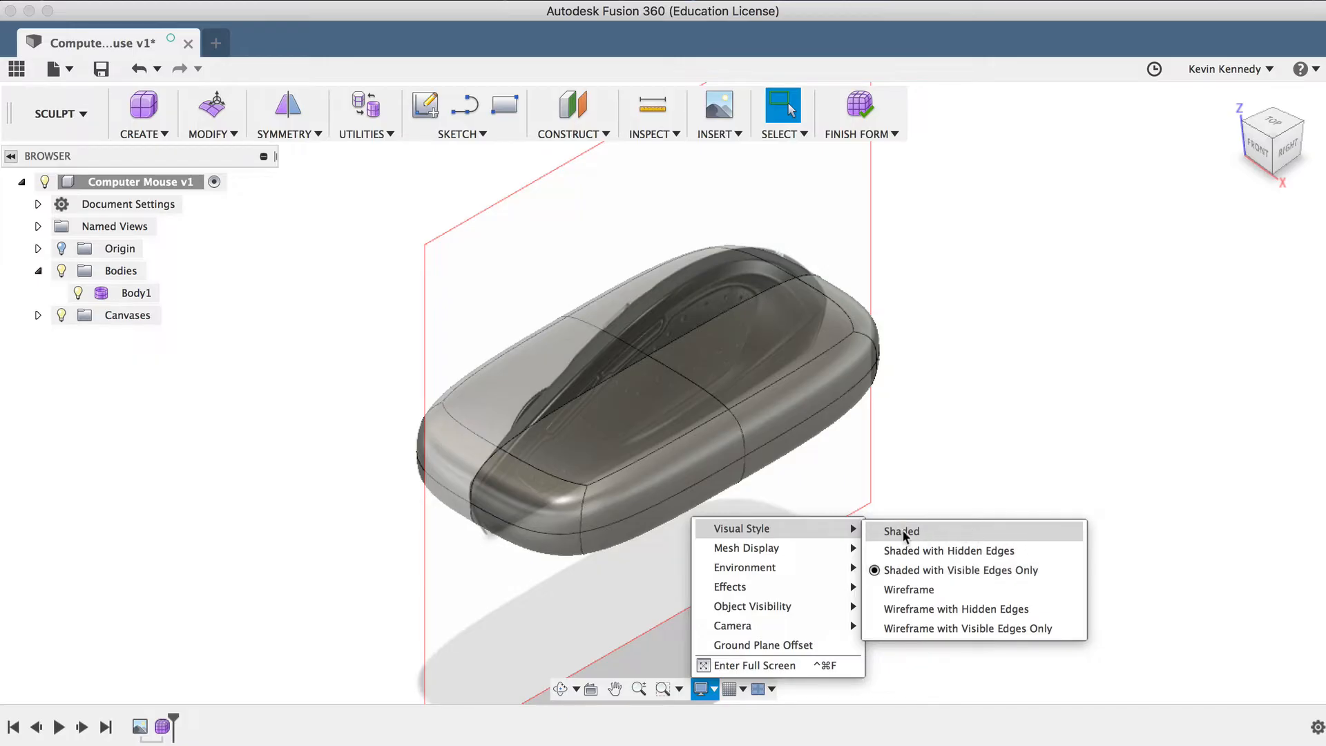
- Dismiss the display settings without changing the visual style
click(1072, 382)
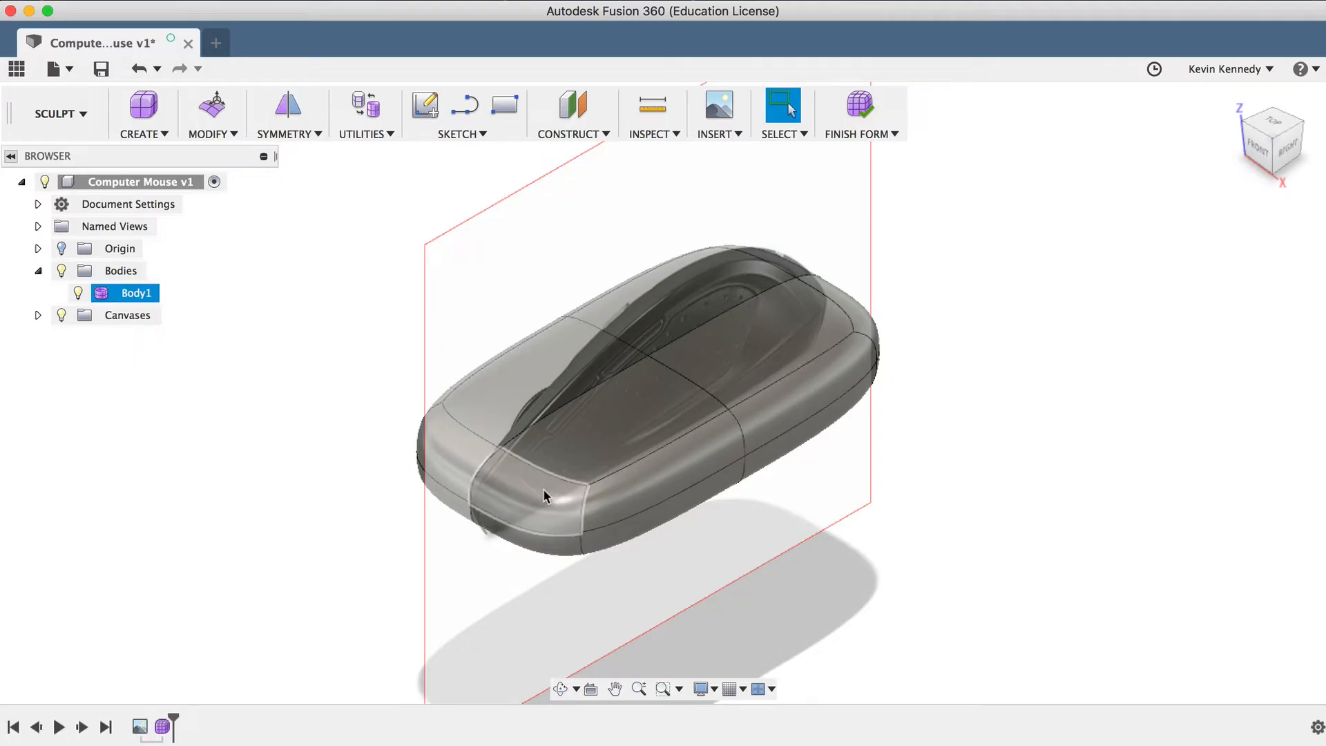
scroll(543, 489, up, 3)
scroll(543, 488, up, 2)
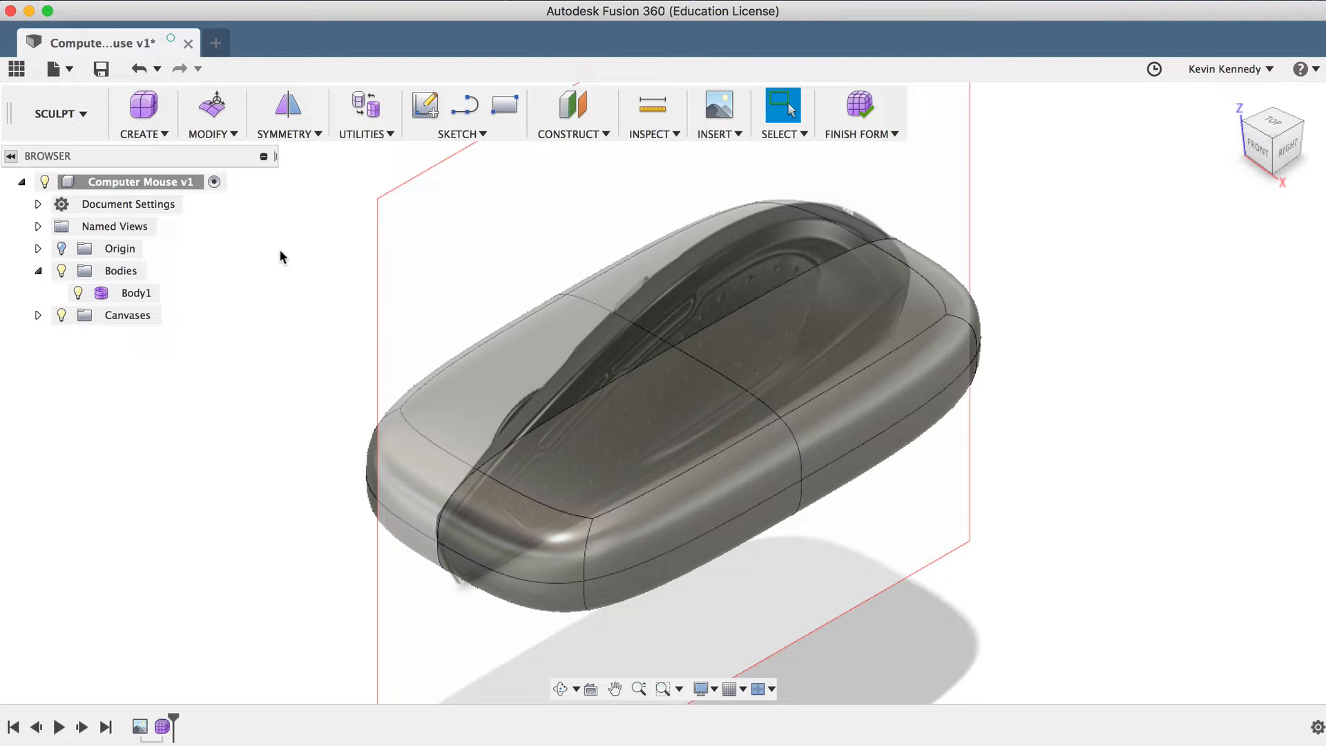
- Apply Mirror – Internal symmetry across the body's lengthwise centre using a top face on each side
click(289, 133)
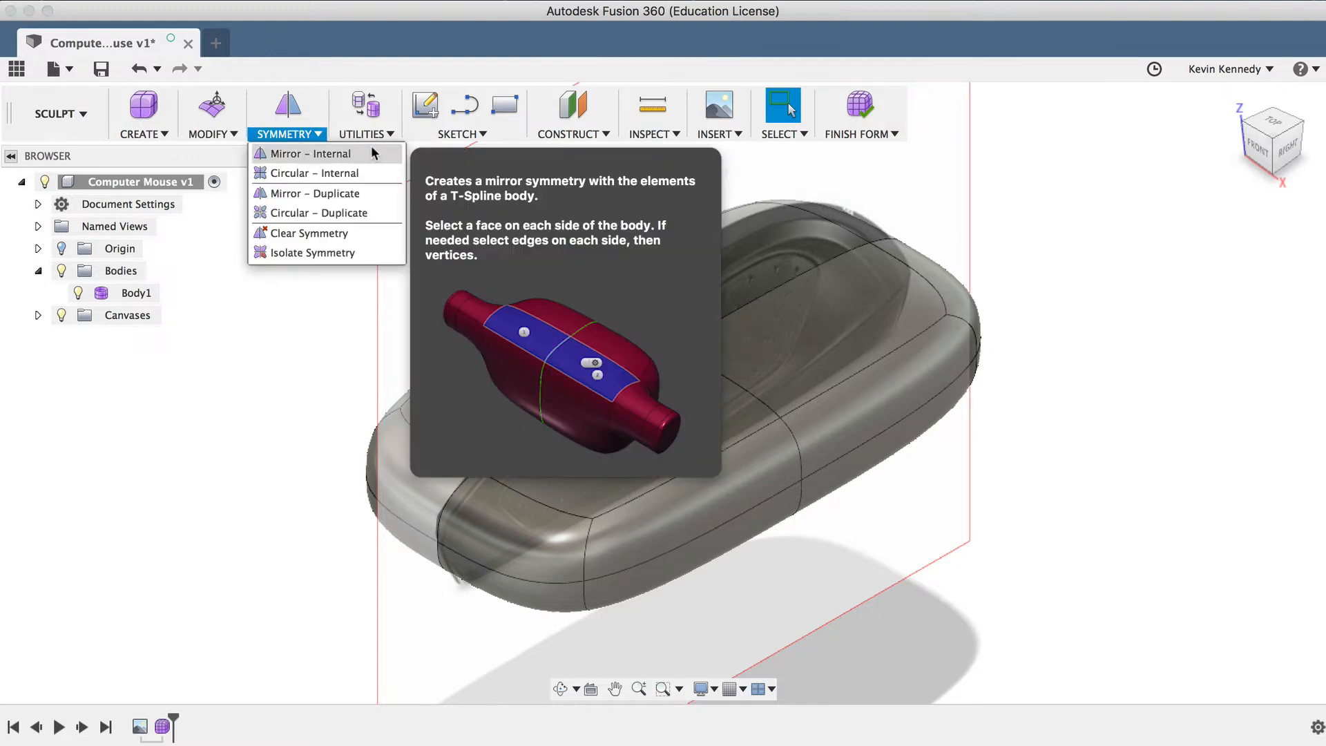
click(368, 153)
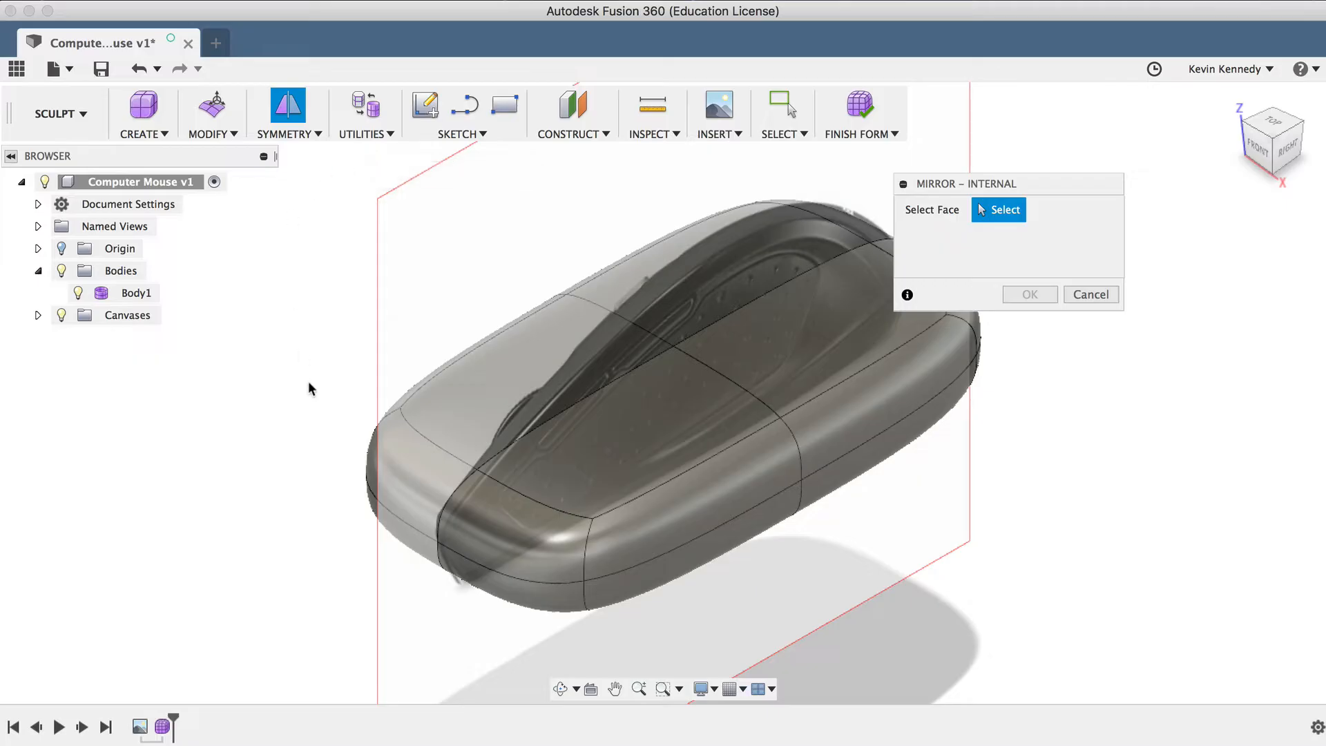
click(482, 393)
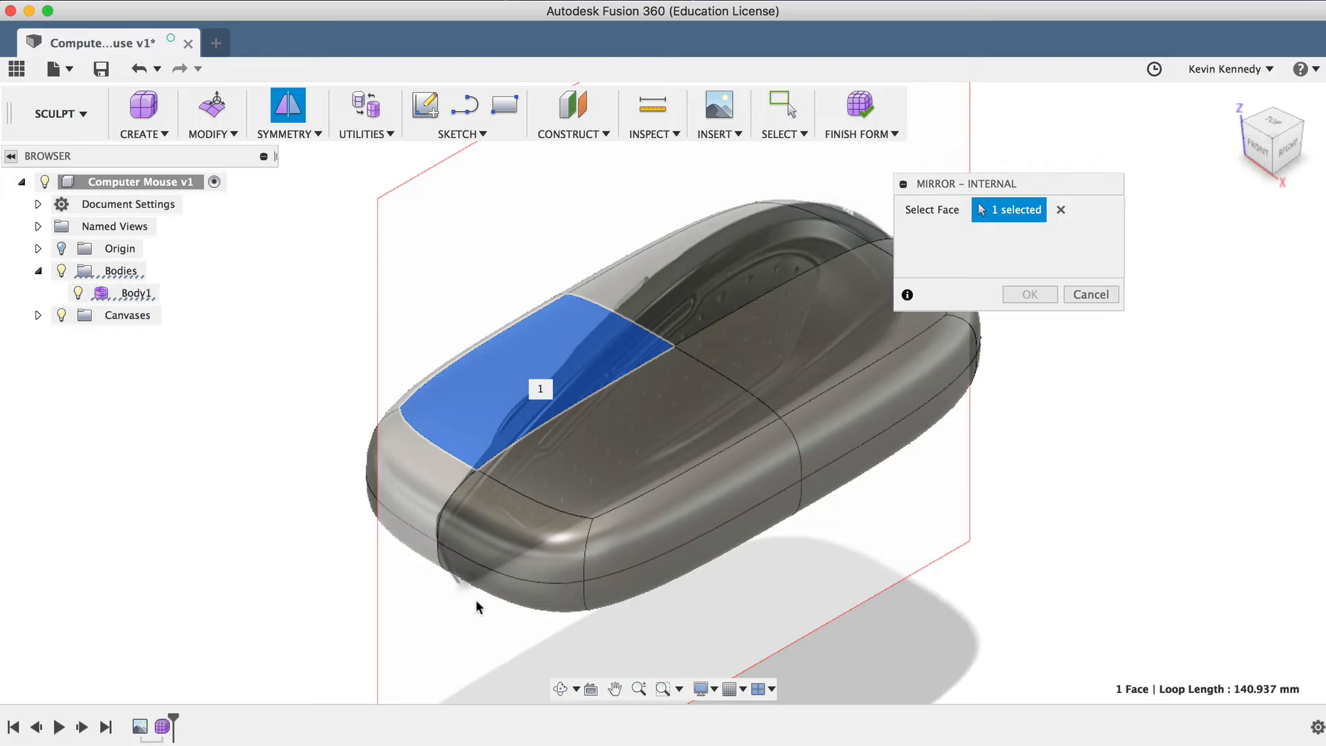
click(634, 426)
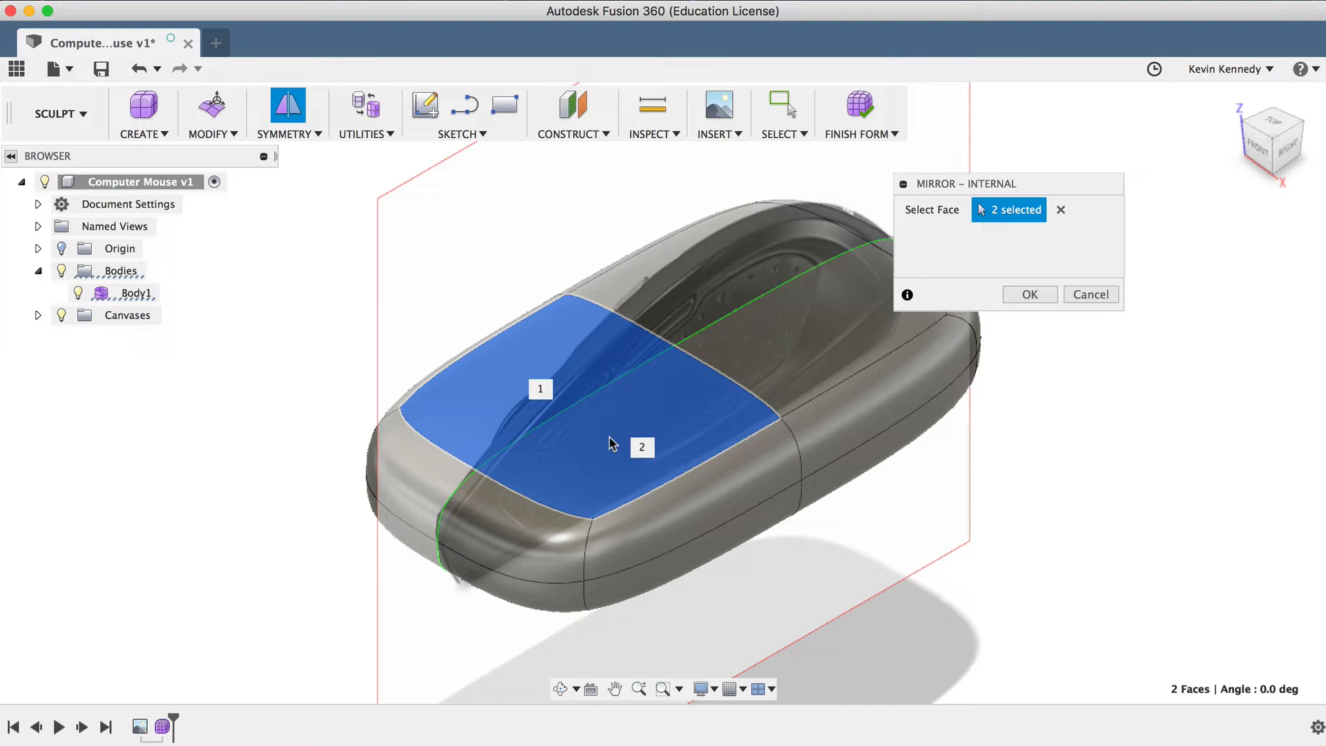
click(1035, 294)
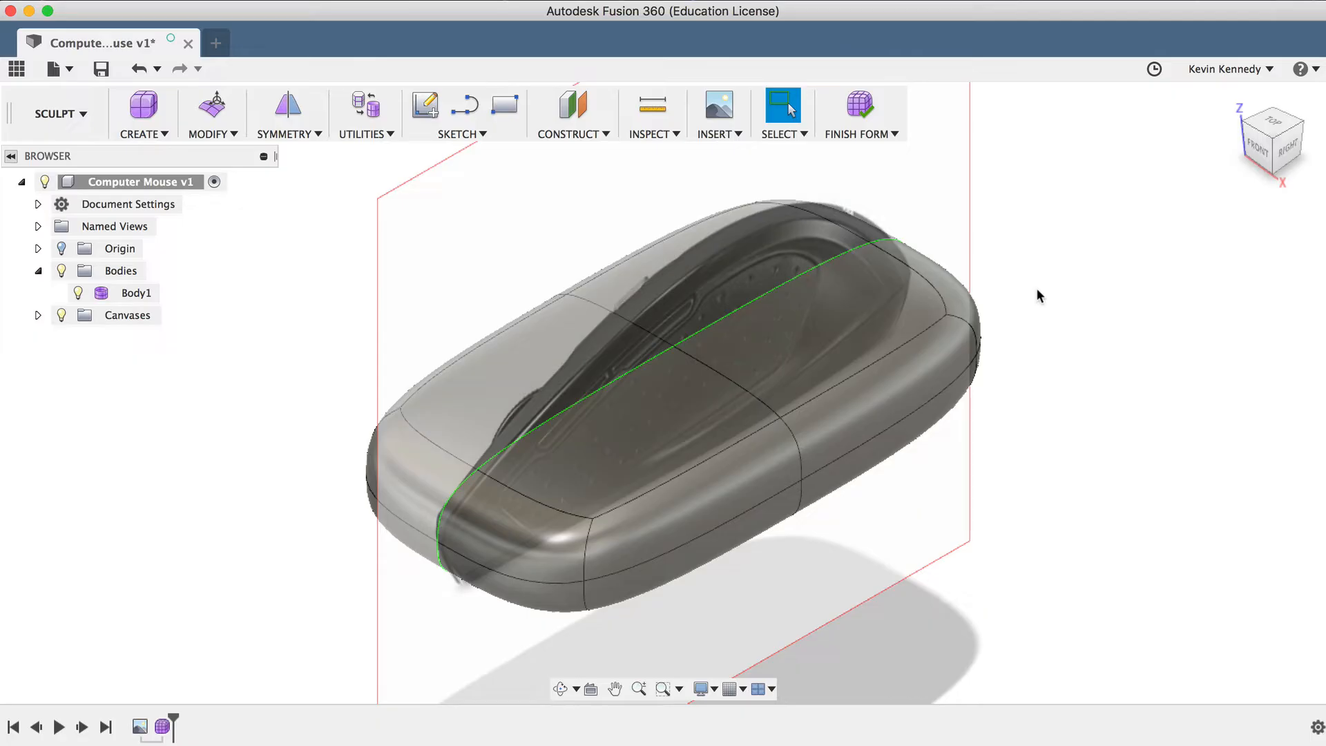
click(831, 306)
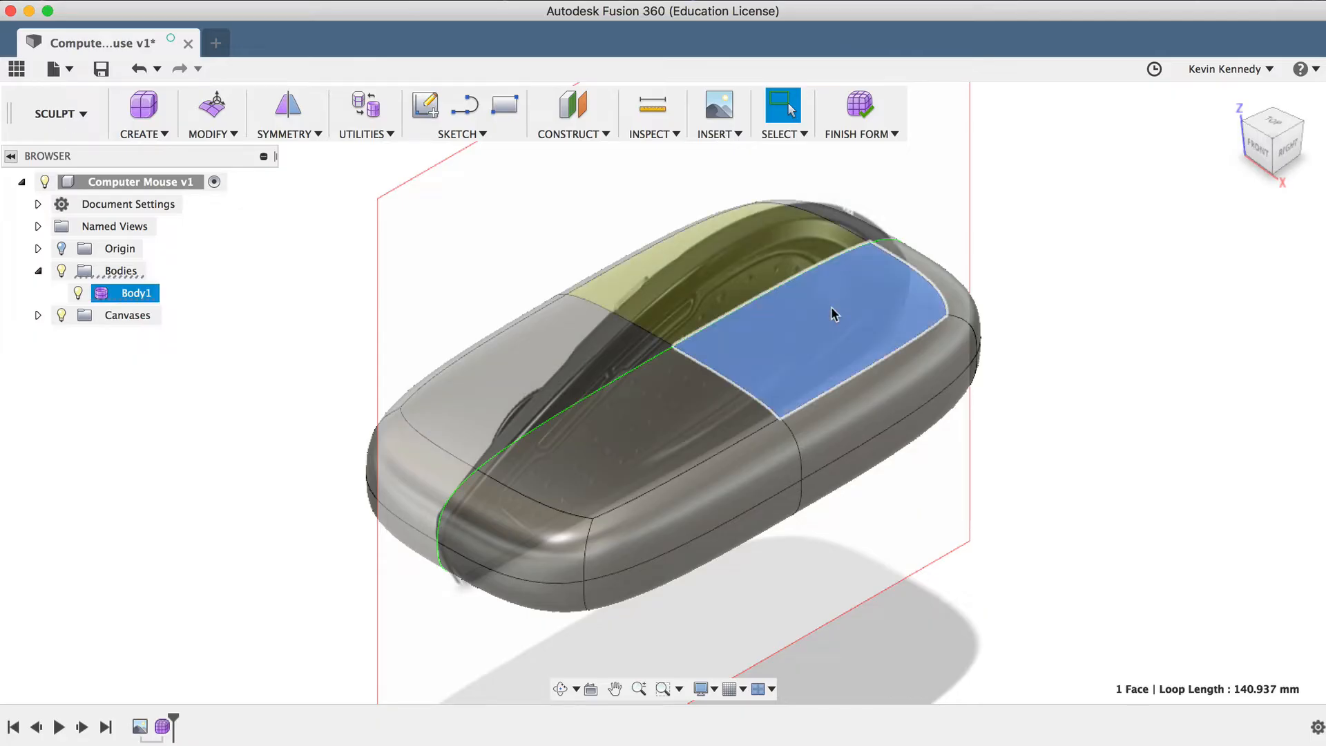
click(653, 403)
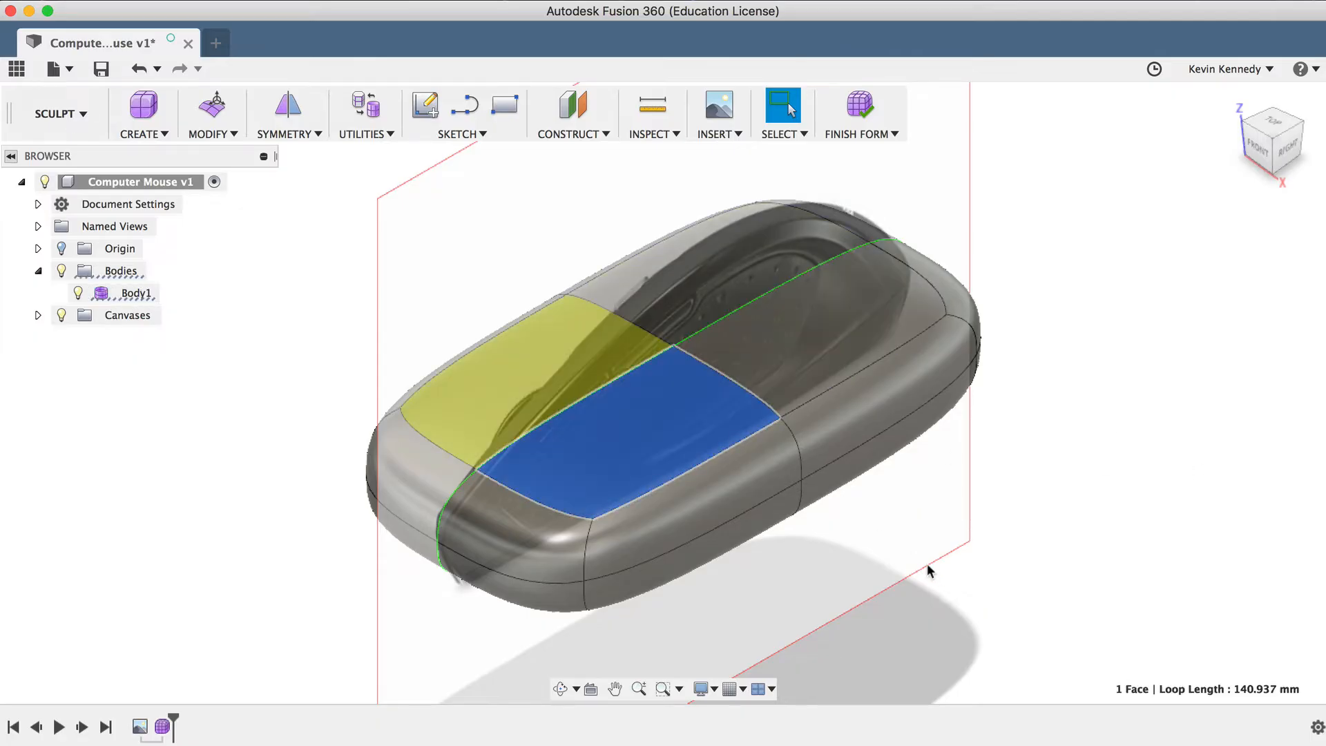
shift+click(732, 534)
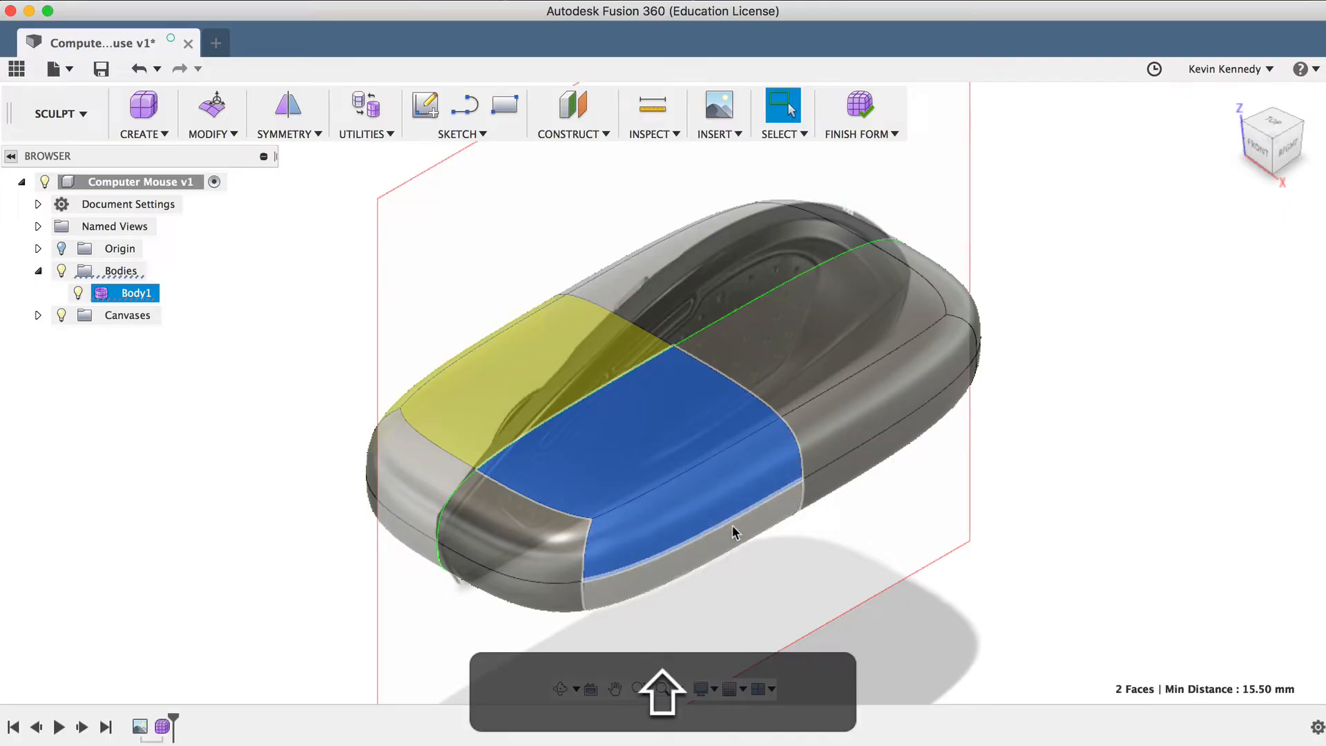
shift+click(792, 482)
shift+click(821, 432)
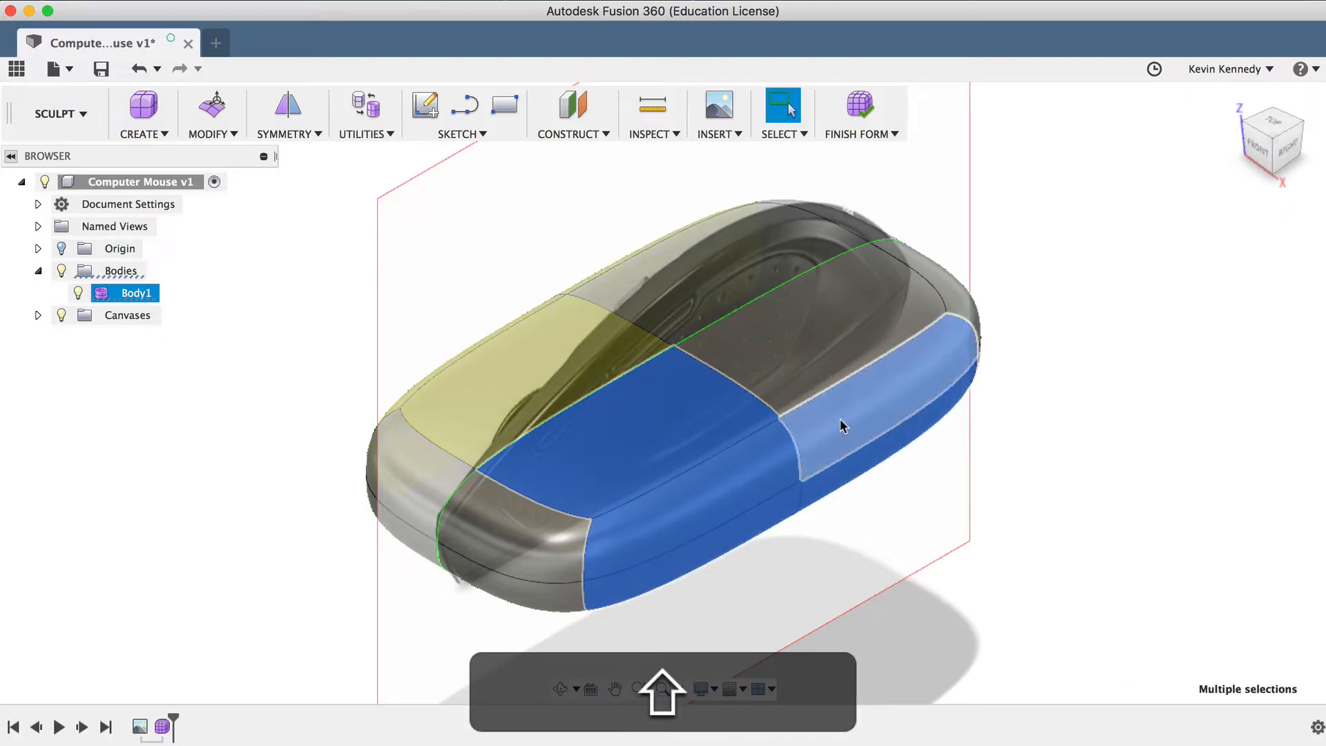
drag(1246, 156, 1251, 153)
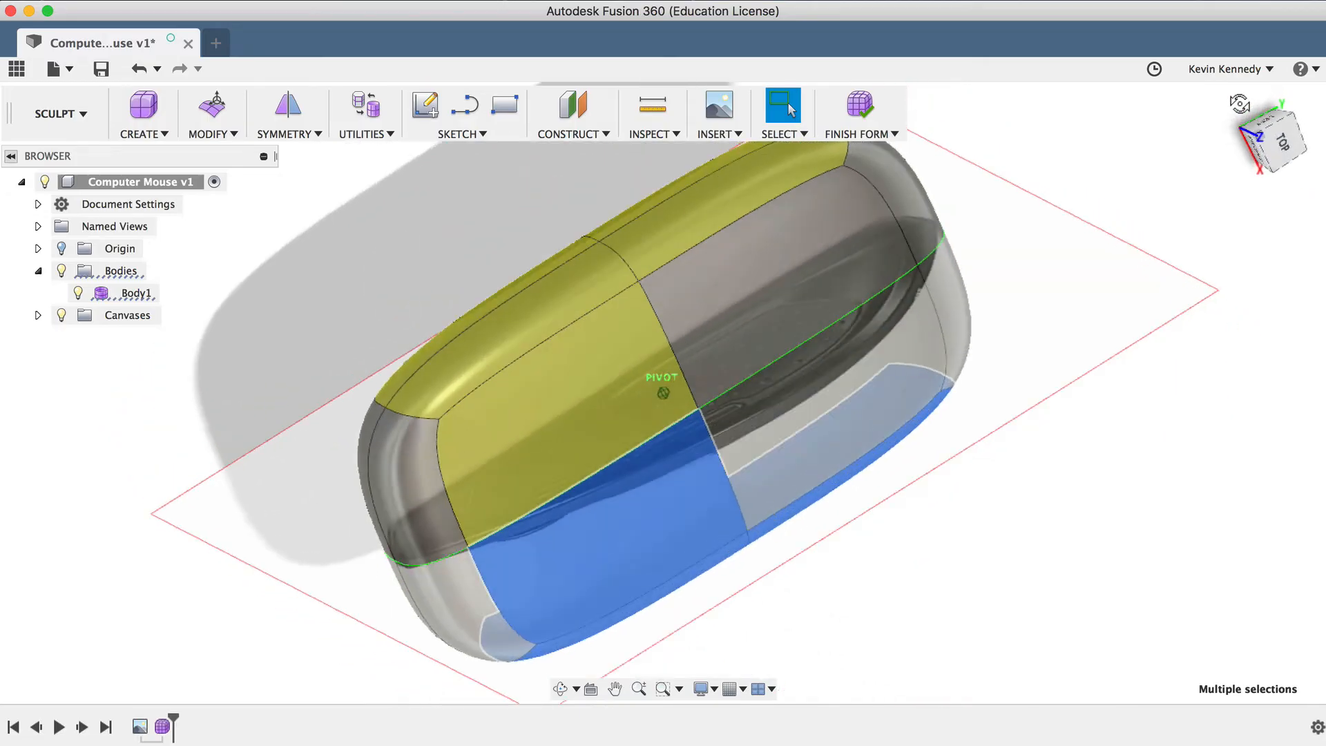
mouse_move(1250, 152)
mouse_down()
mouse_move(1240, 101)
mouse_move(1167, 44)
mouse_up()
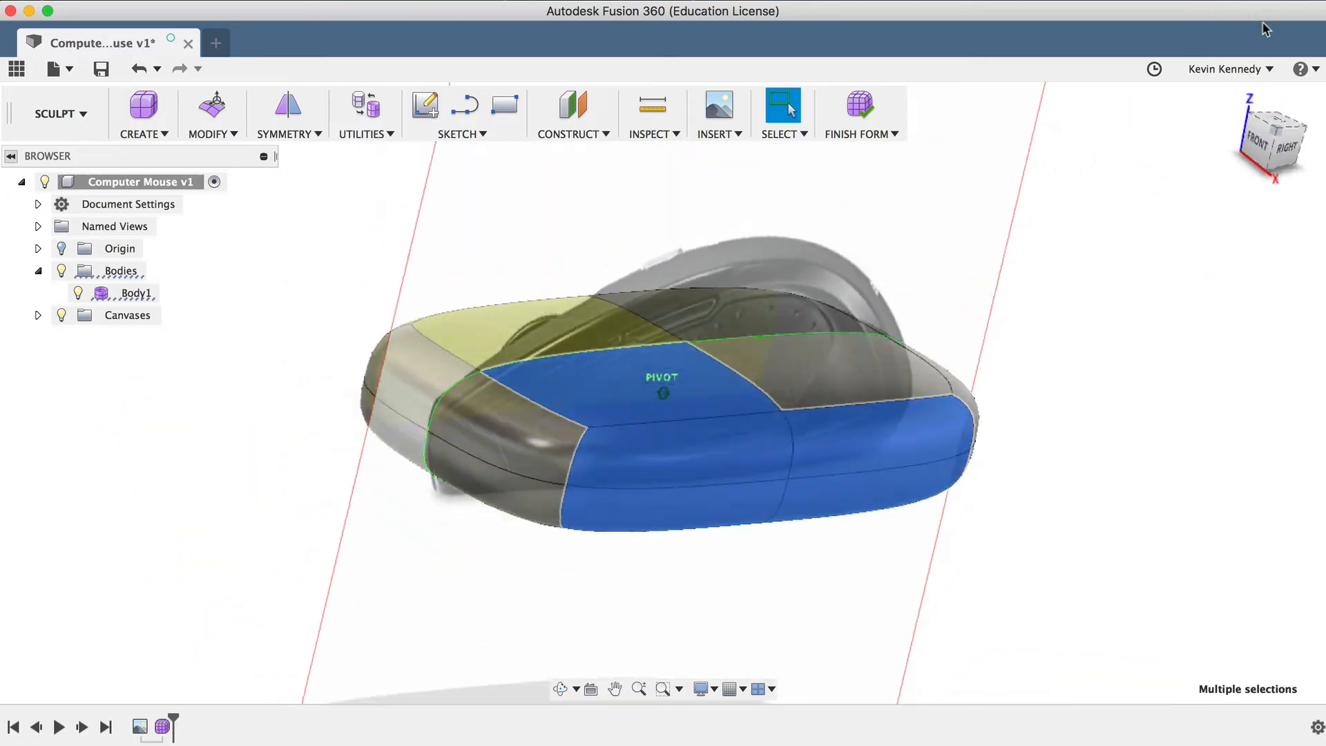
click(1233, 98)
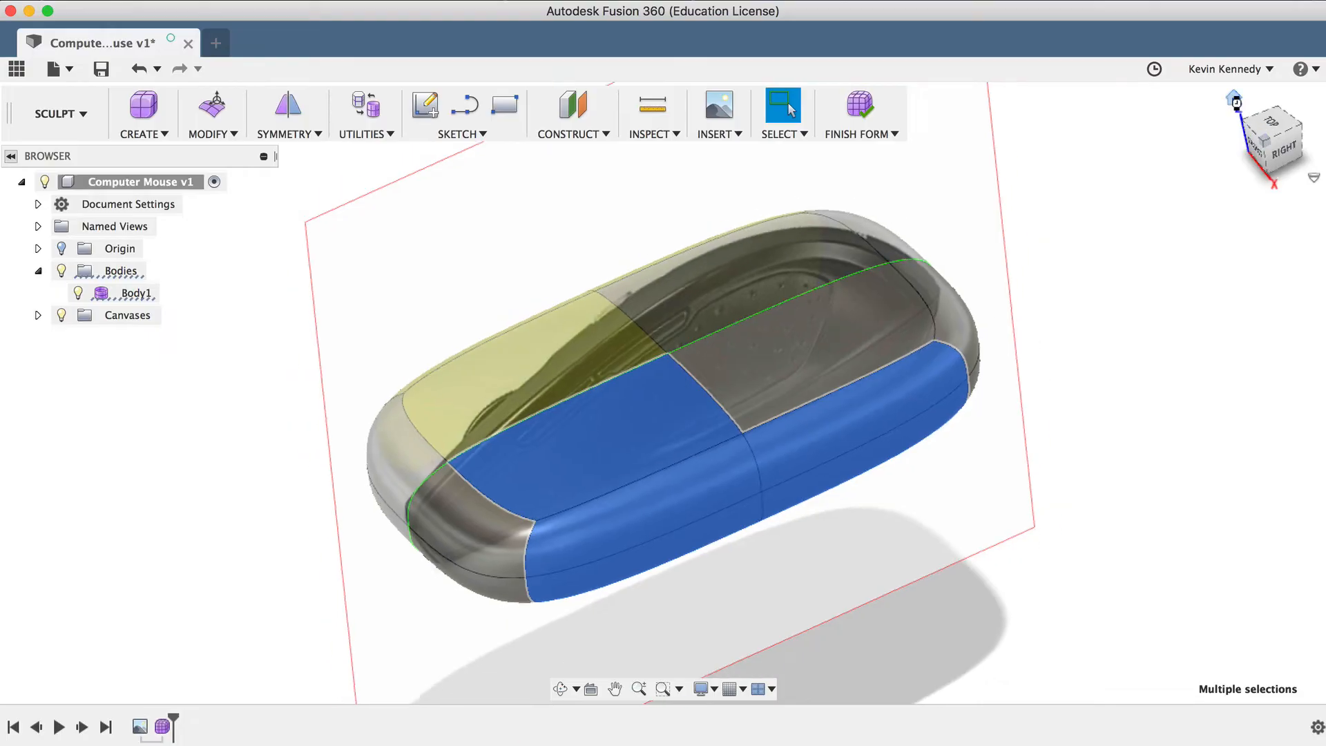
click(1025, 298)
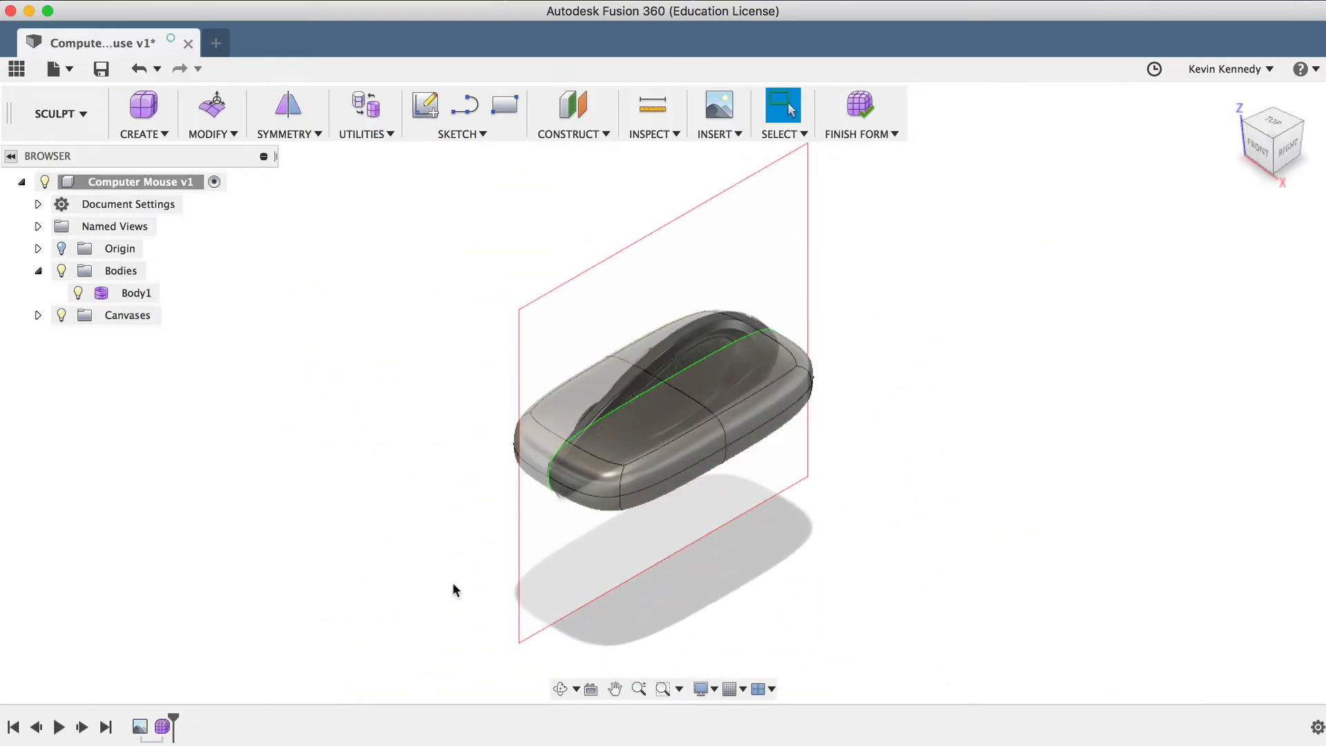
scroll(453, 586, up, 2)
scroll(452, 586, up, 2)
scroll(452, 585, up, 2)
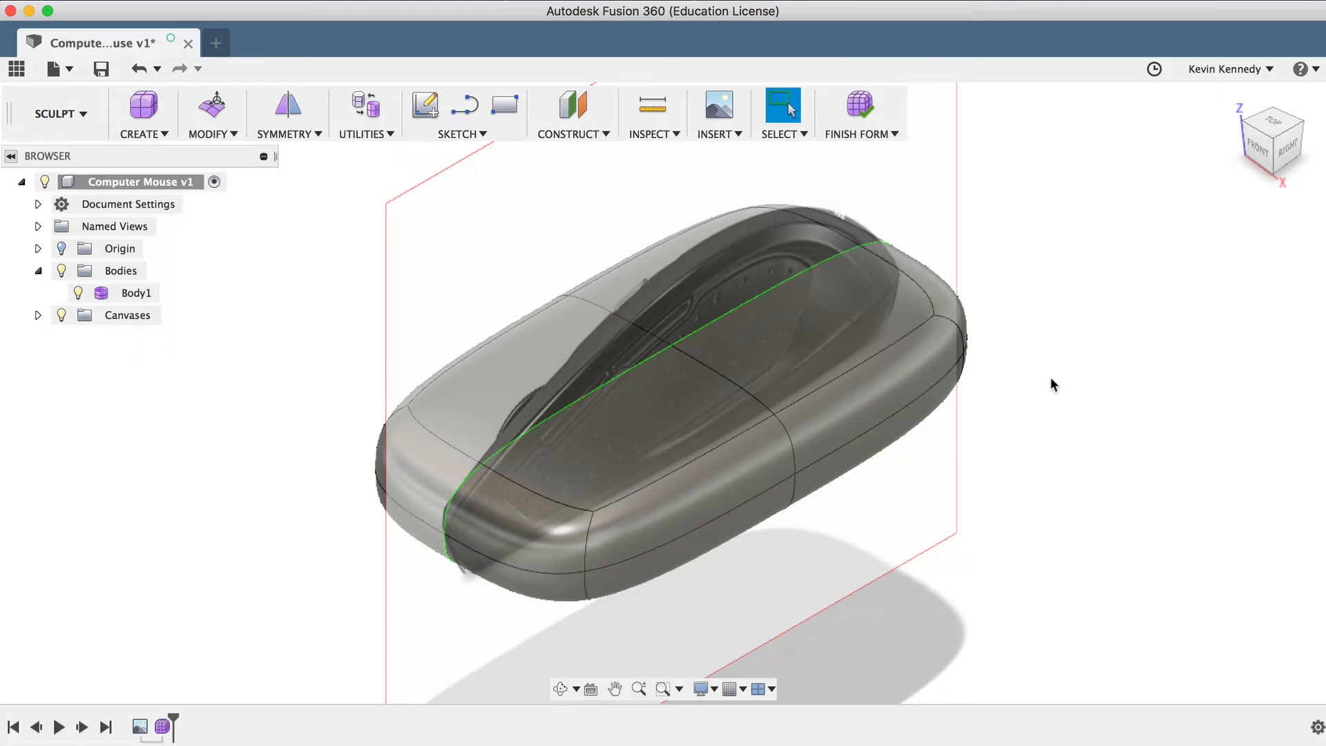
click(873, 264)
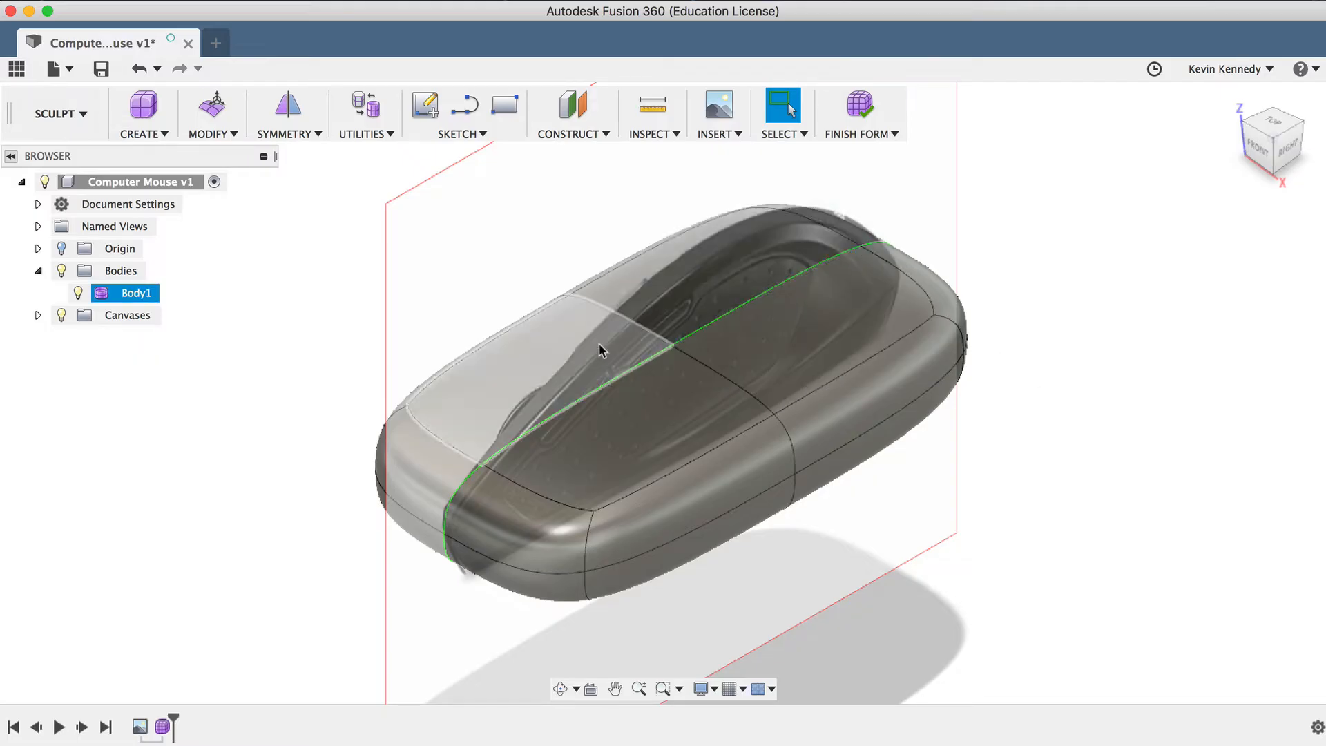
- Begin Edit Form on a selected top face and view the body from the right side
click(804, 327)
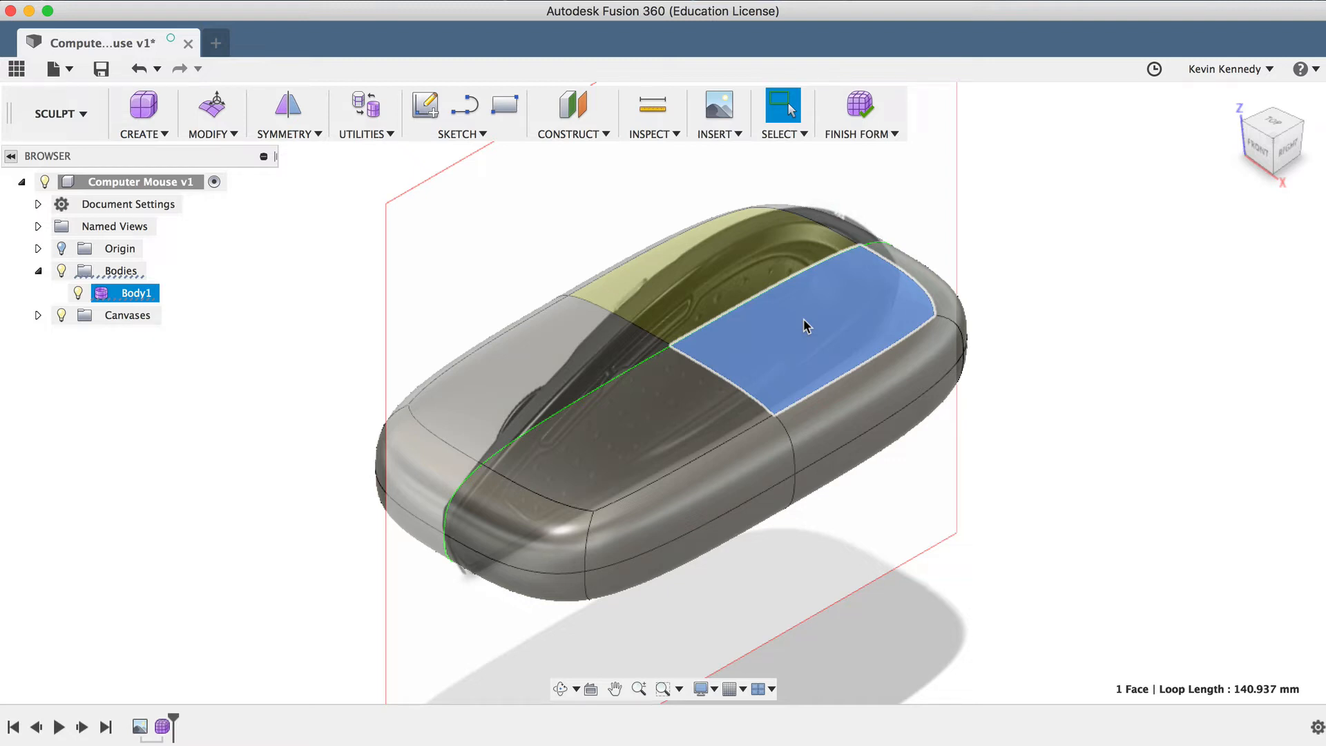
right_click(805, 326)
click(871, 292)
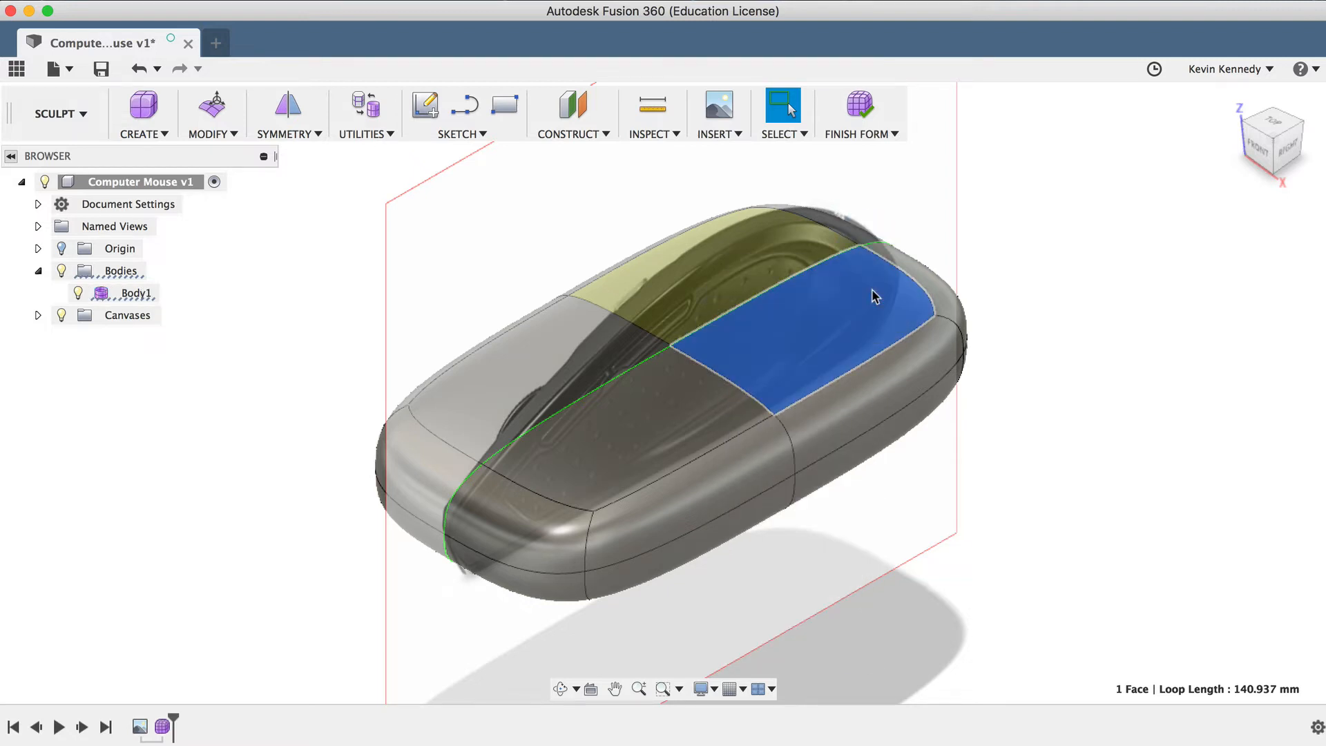
click(1300, 154)
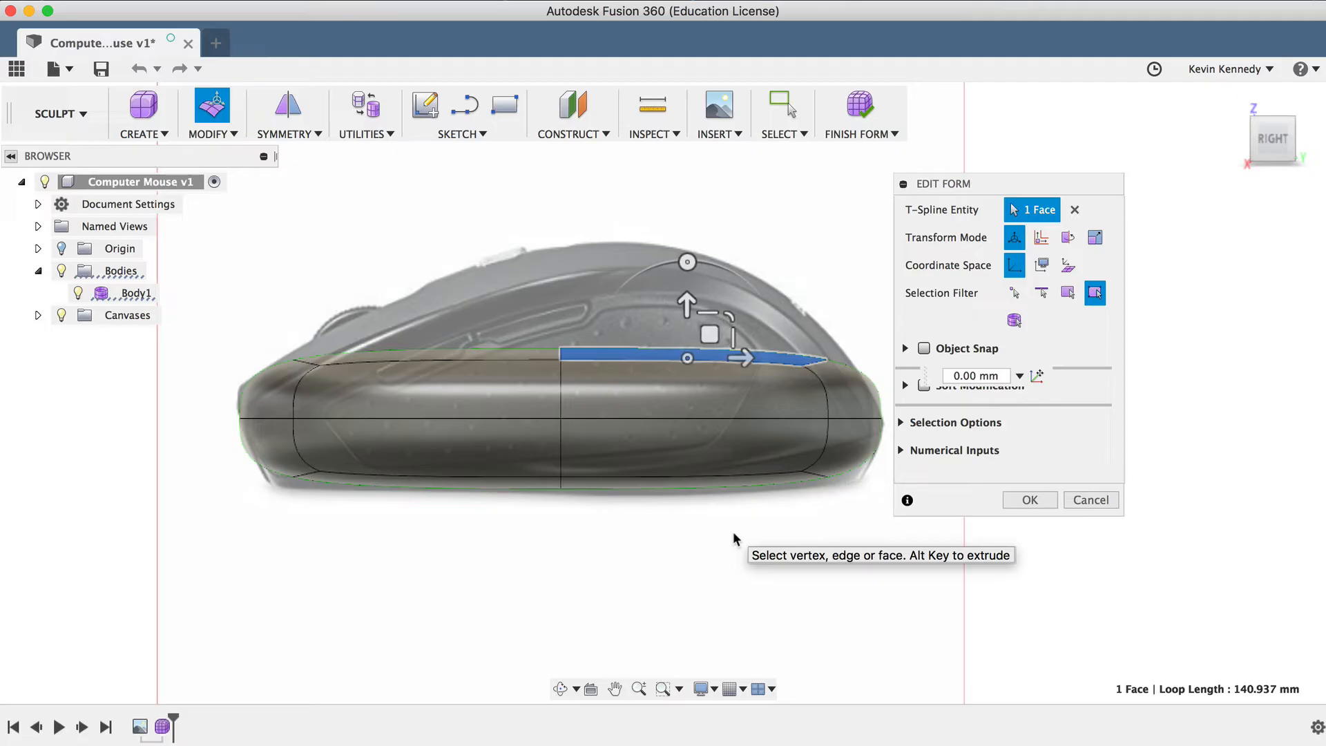
drag(1285, 135, 1316, 107)
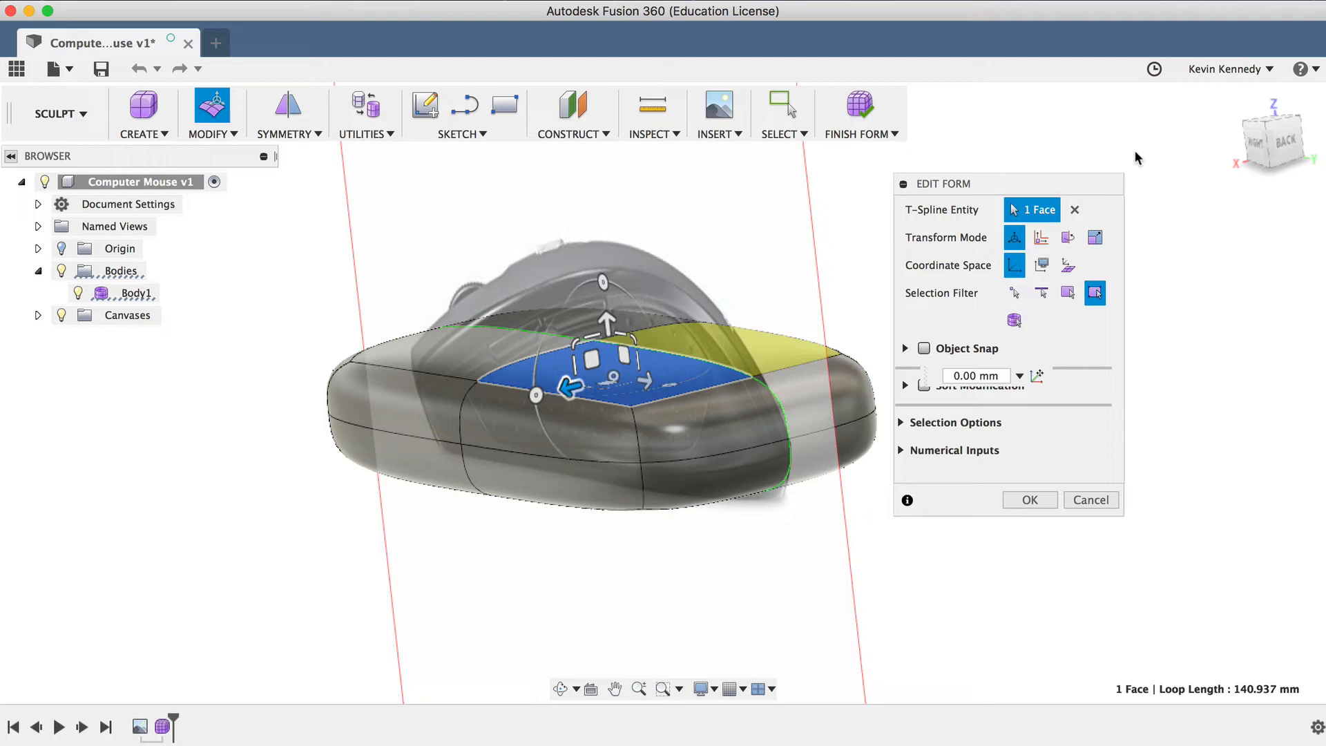
- Raise the top face and shift the upper-left face toward the reference side profile
click(1255, 146)
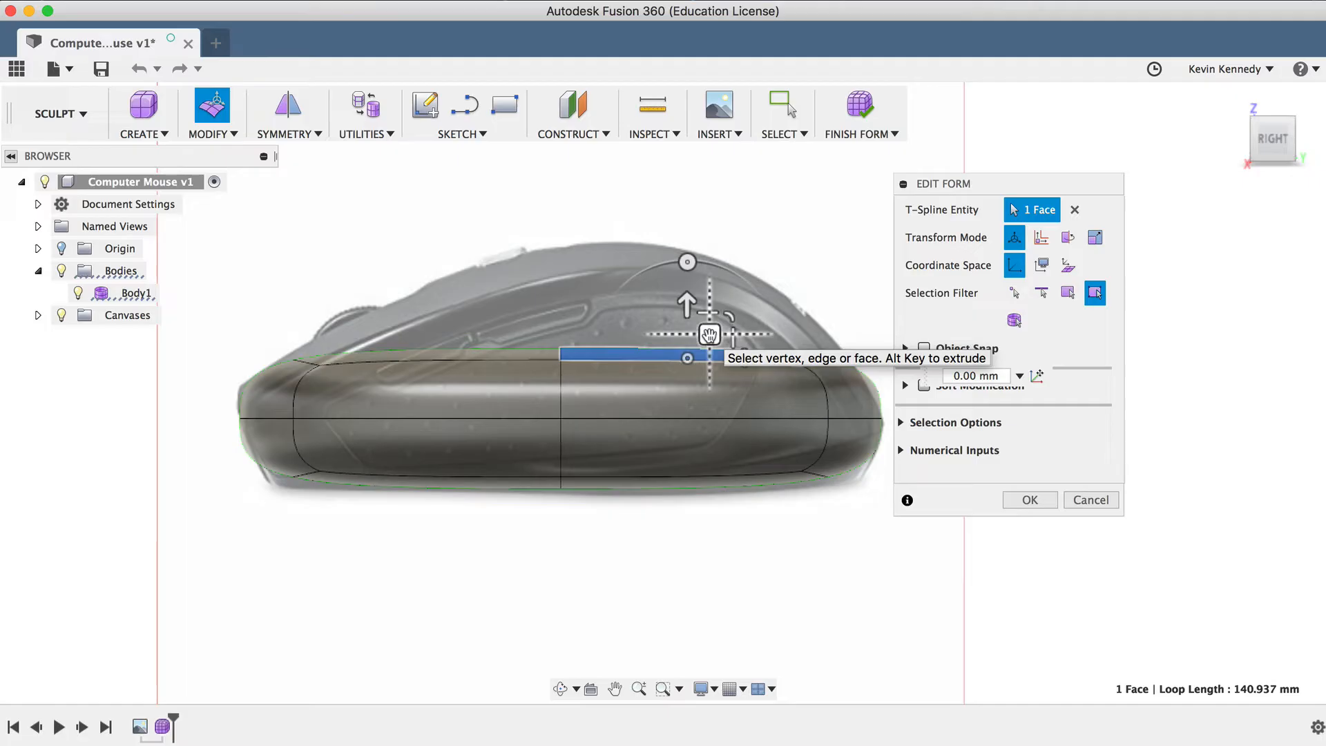
drag(709, 333, 603, 229)
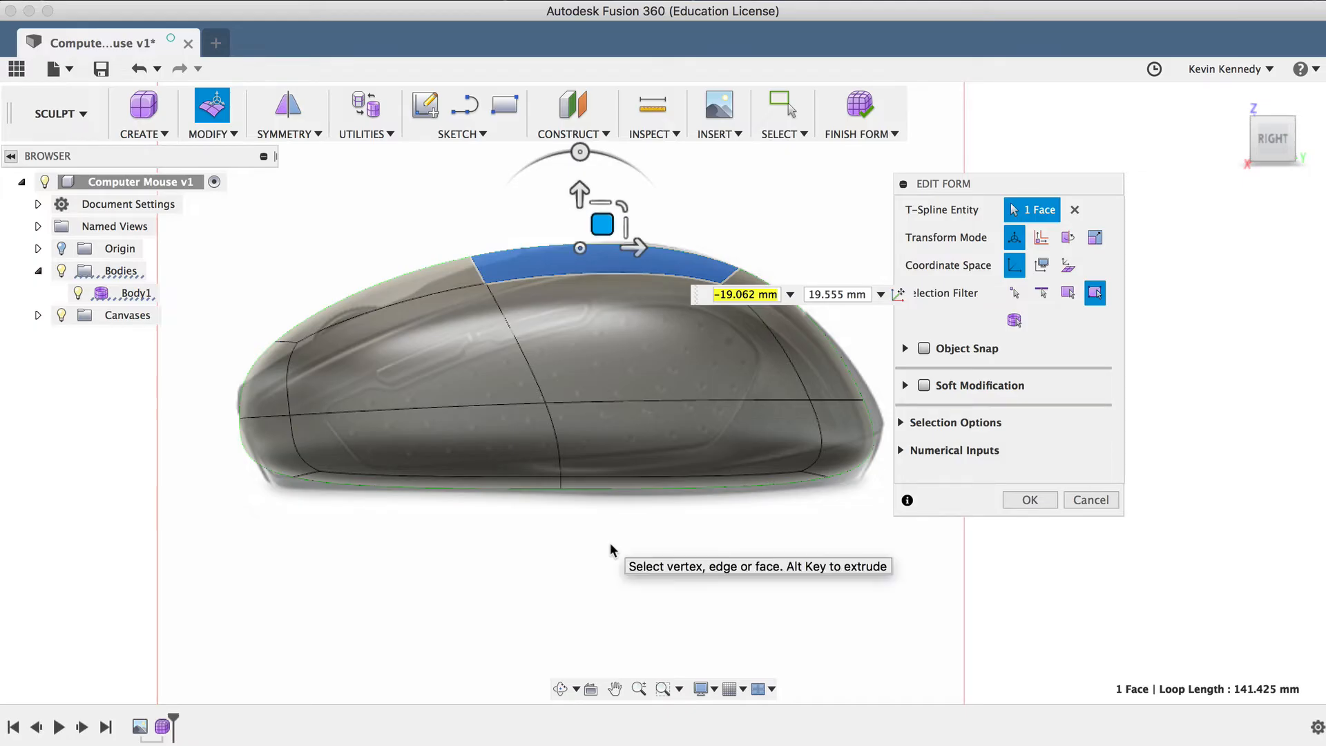
scroll(611, 542, up, 5)
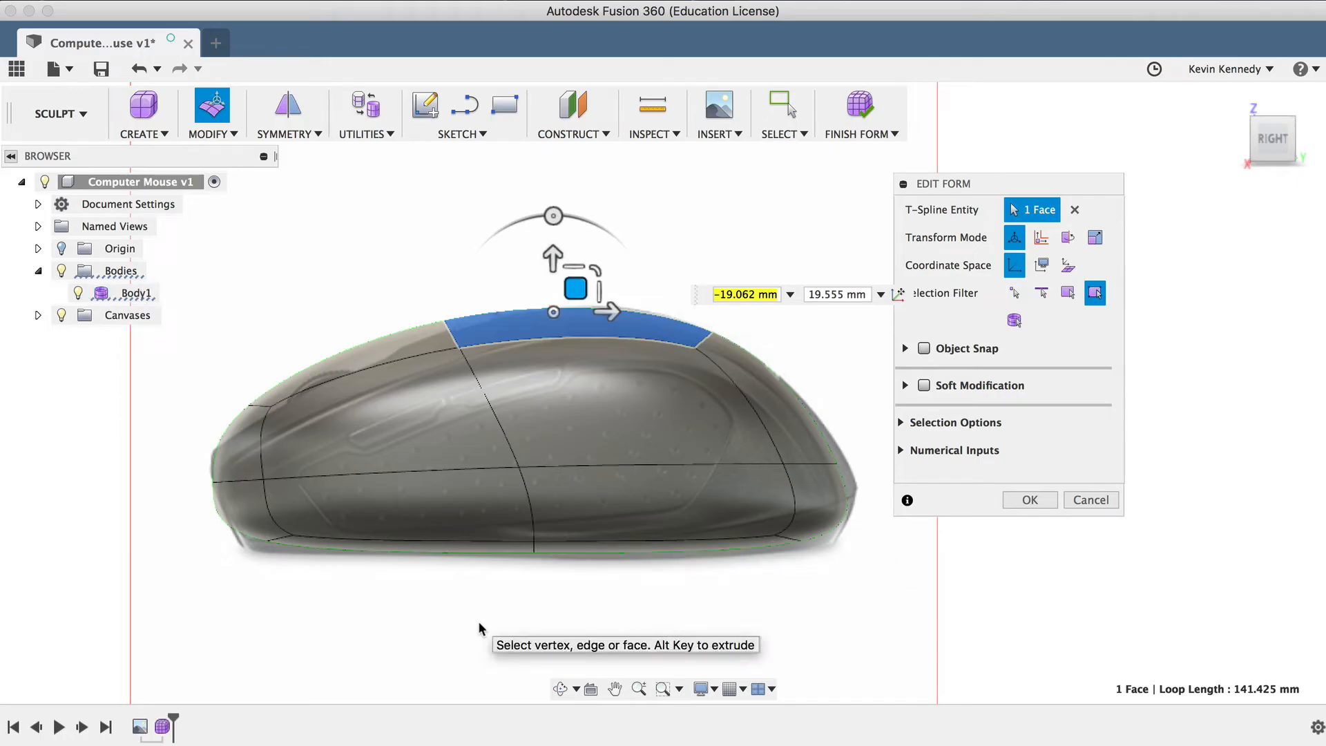
click(370, 361)
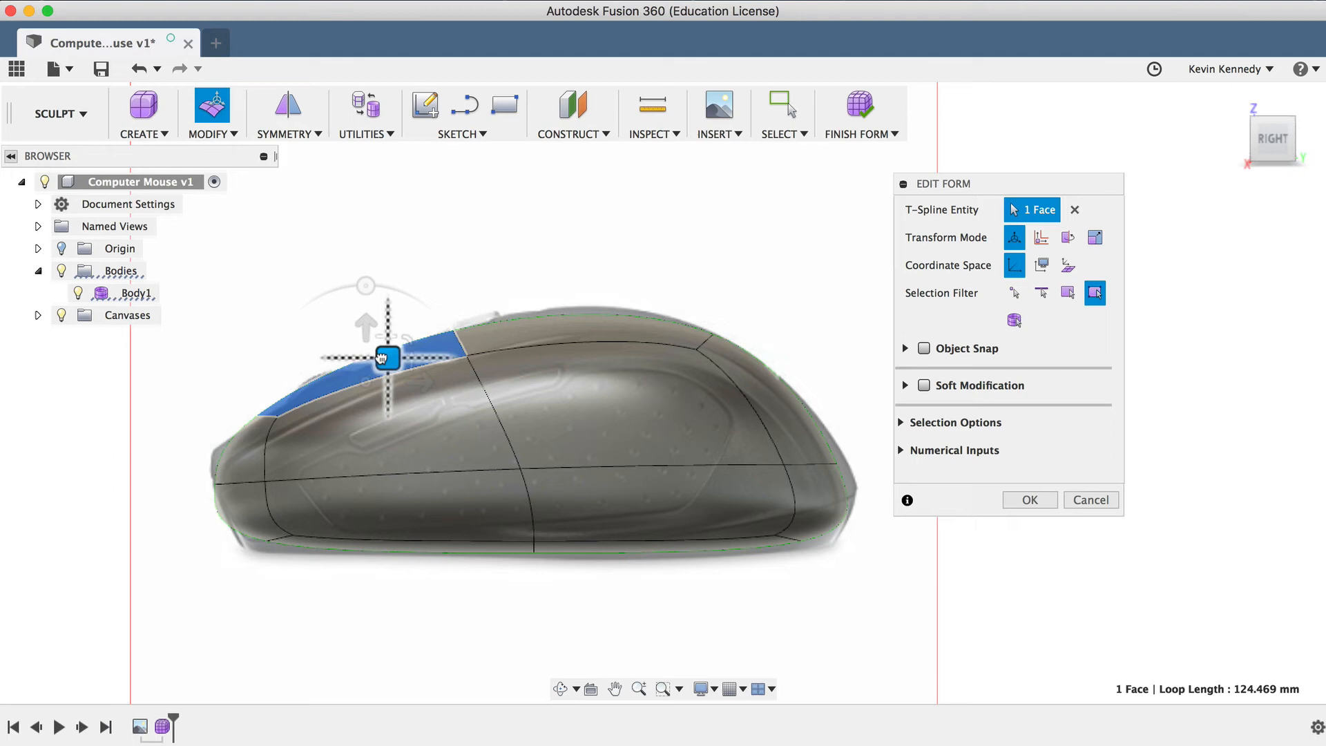
drag(382, 359, 379, 366)
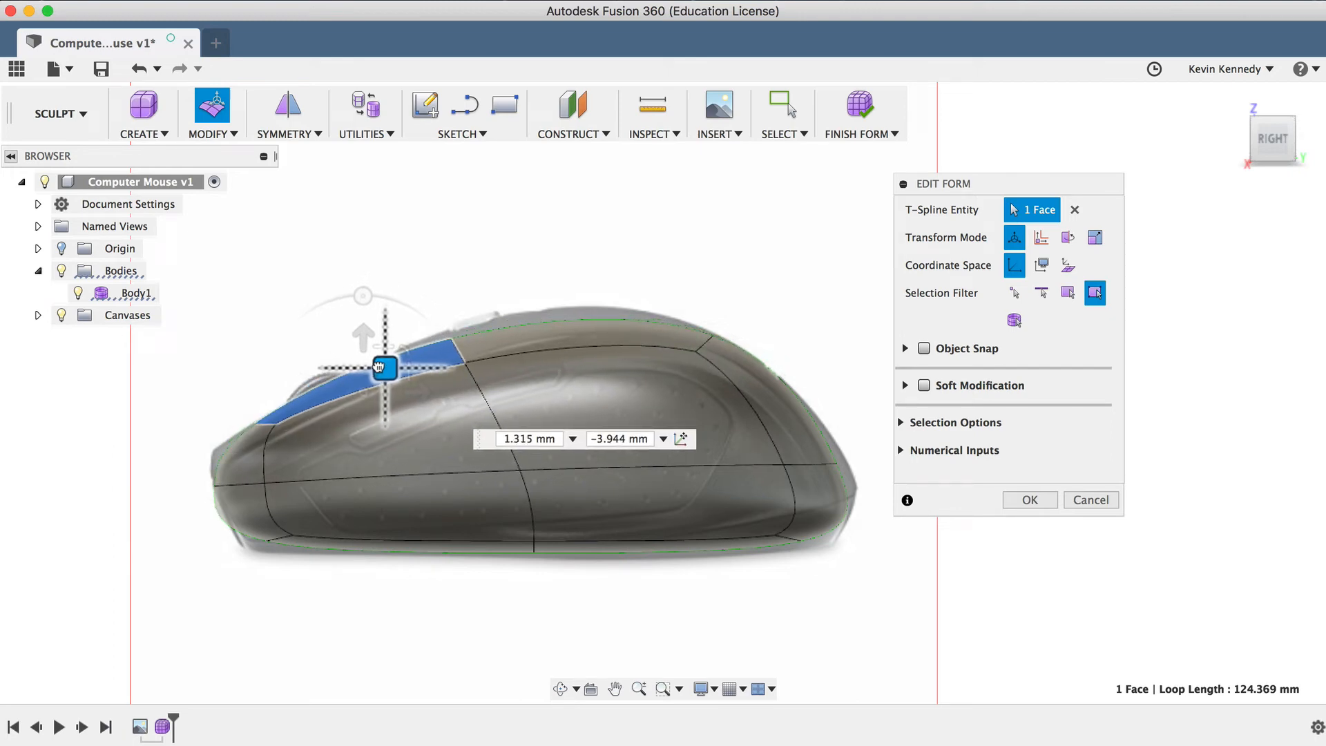
drag(379, 367, 365, 375)
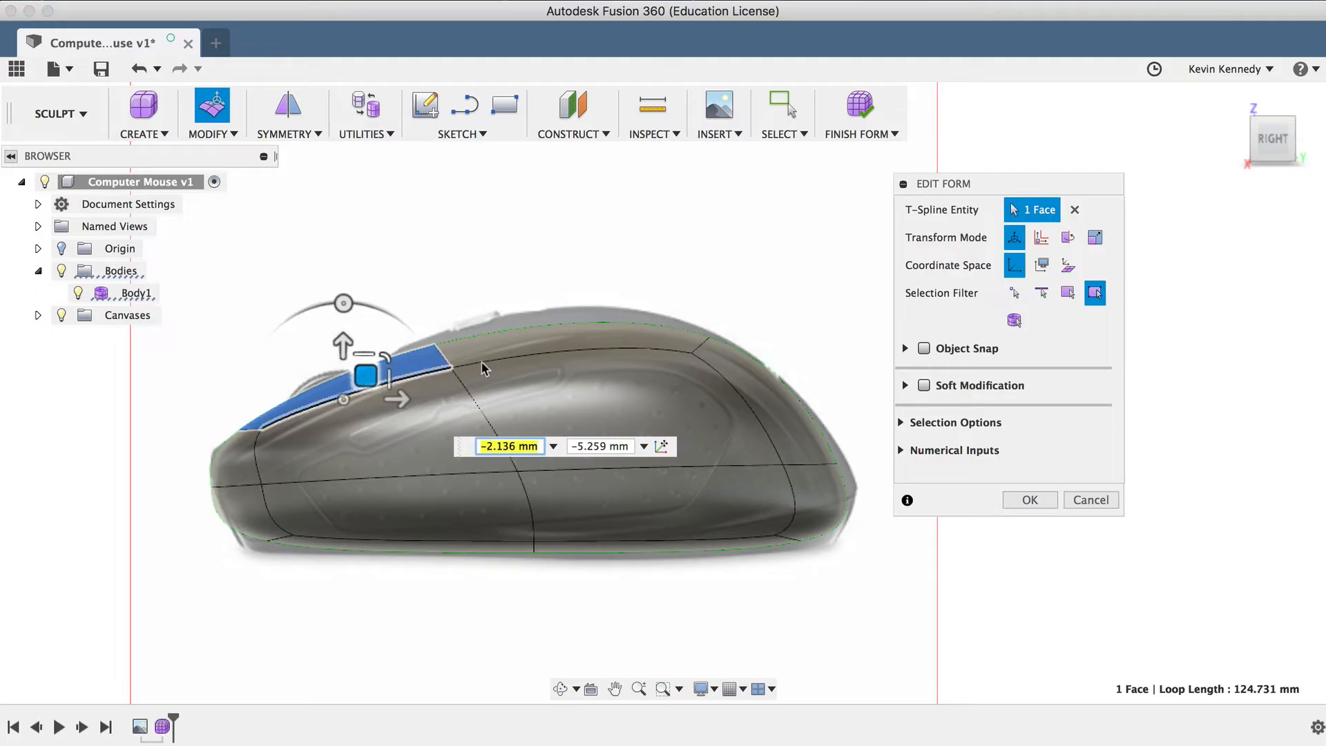
- Nudge the top centre face up and settle the front-left face onto the reference outline
click(594, 355)
drag(599, 331, 589, 319)
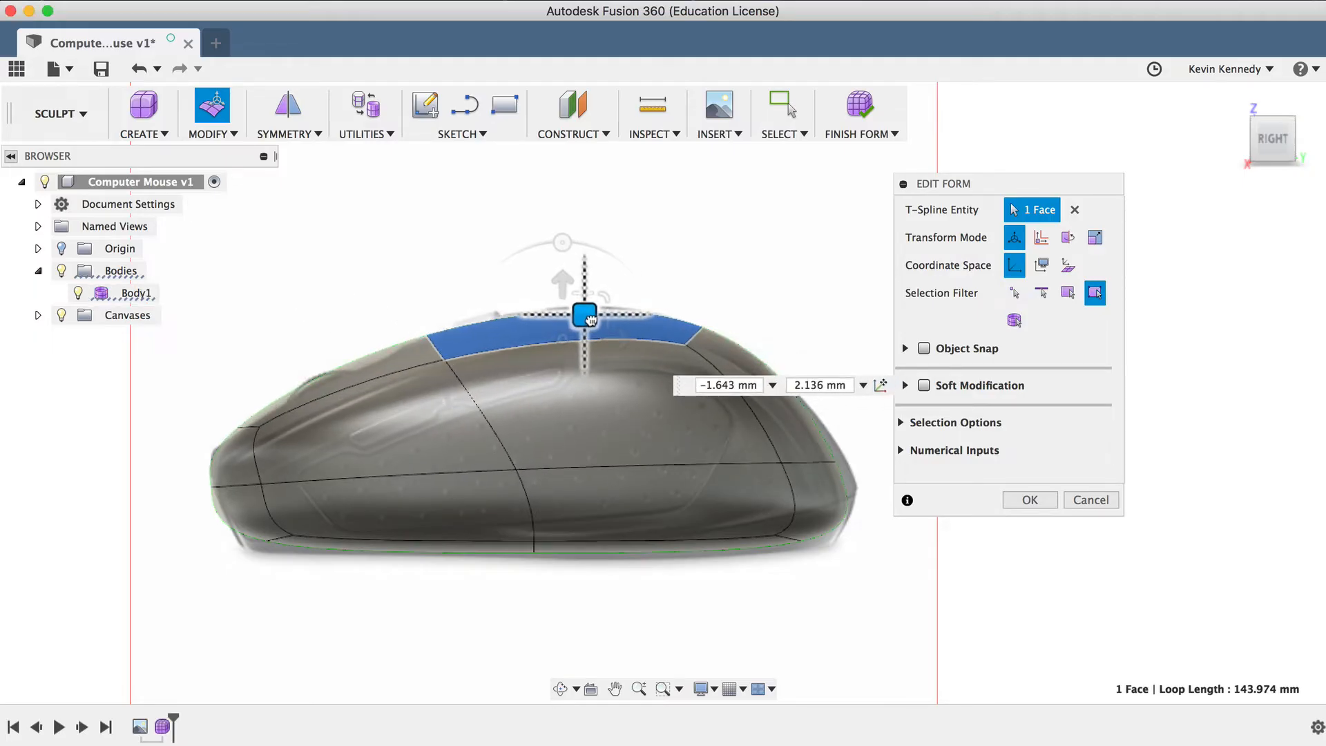
click(309, 388)
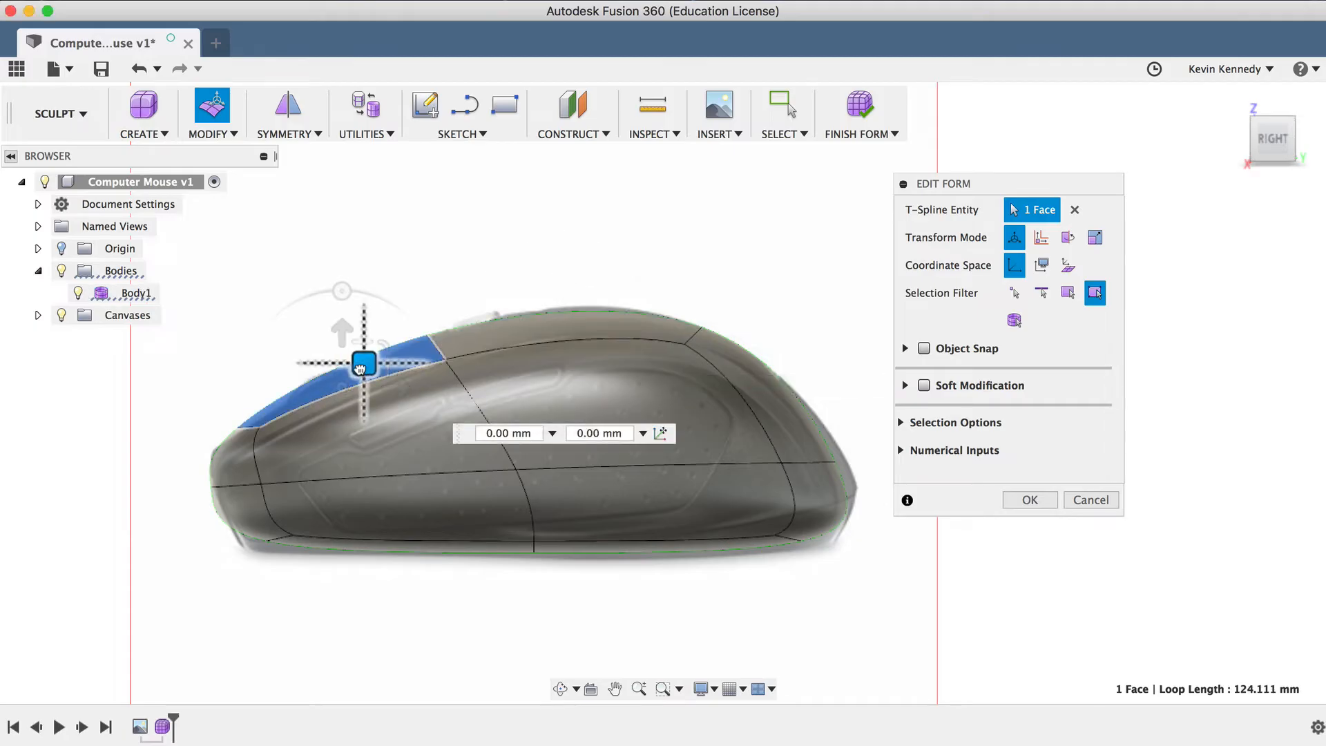
drag(359, 369, 354, 382)
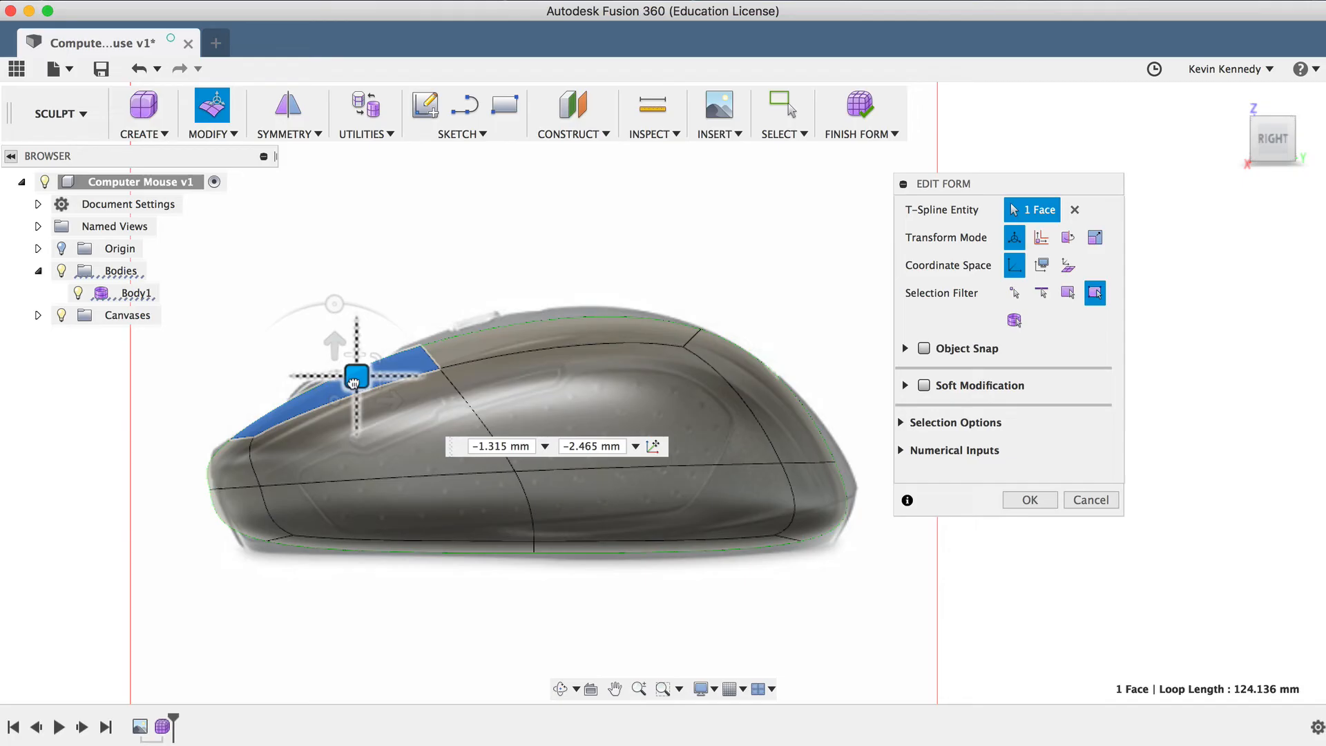
drag(353, 382, 355, 376)
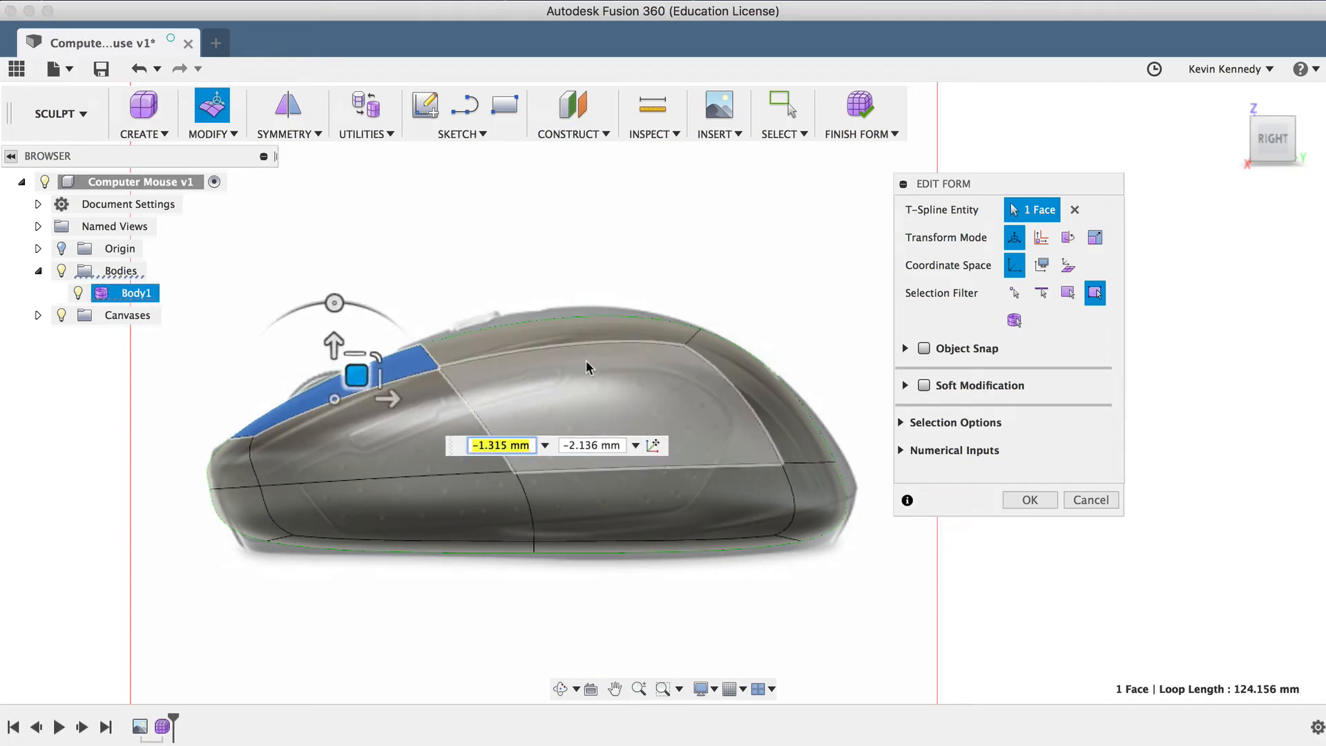
click(583, 334)
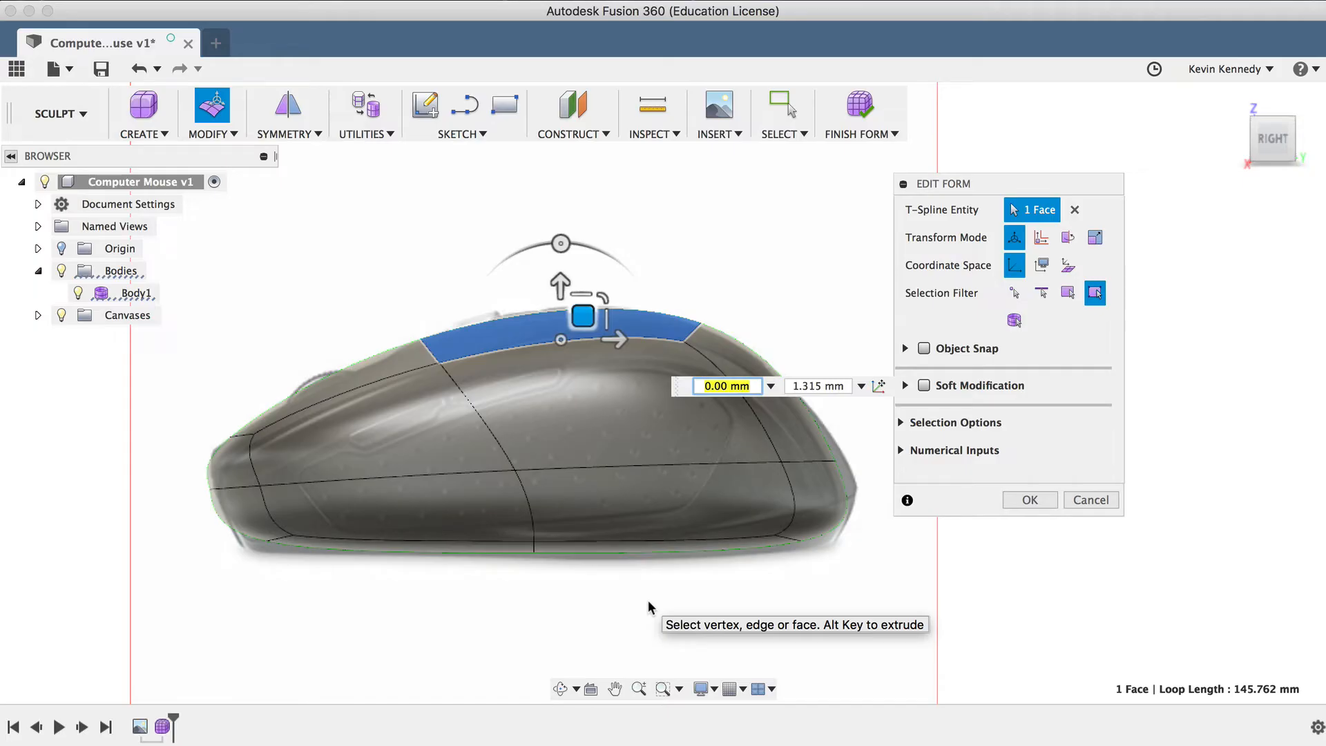
- Inspect the reshaped body from several angles and close the Edit Form session
click(1233, 98)
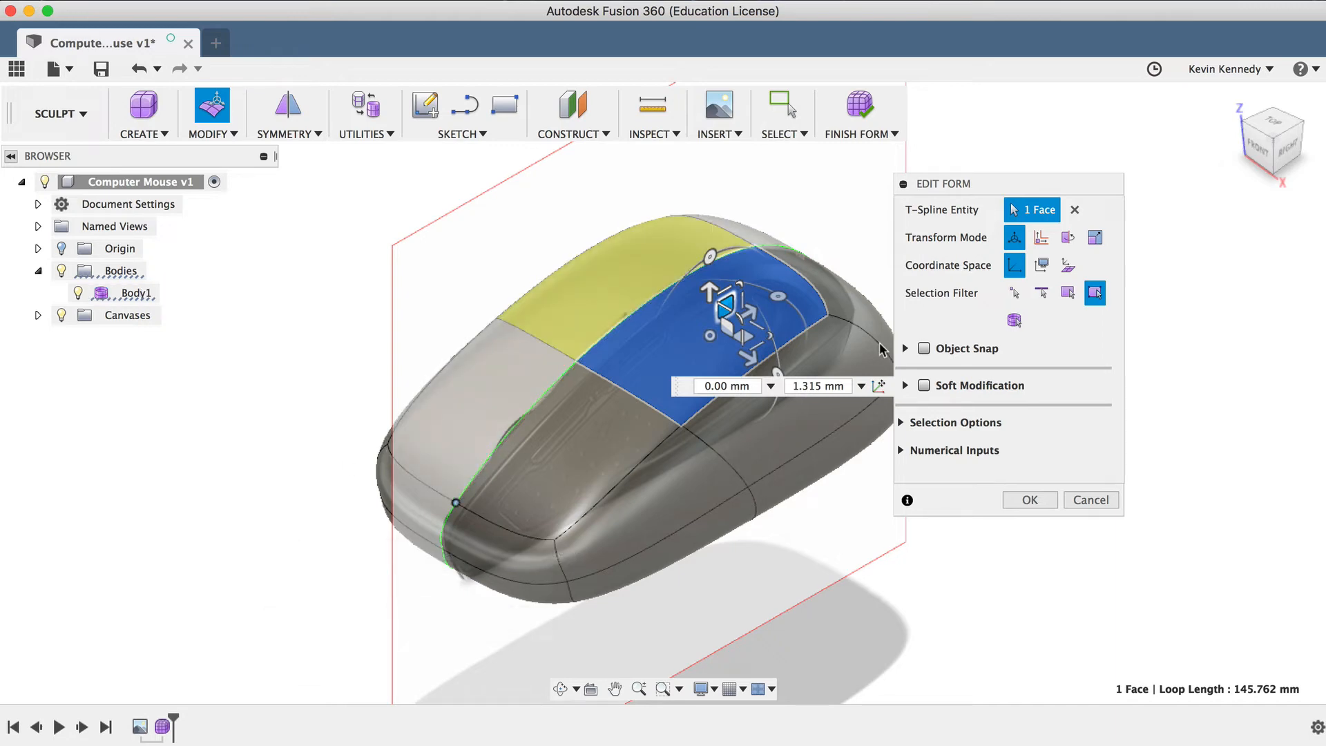
click(1271, 153)
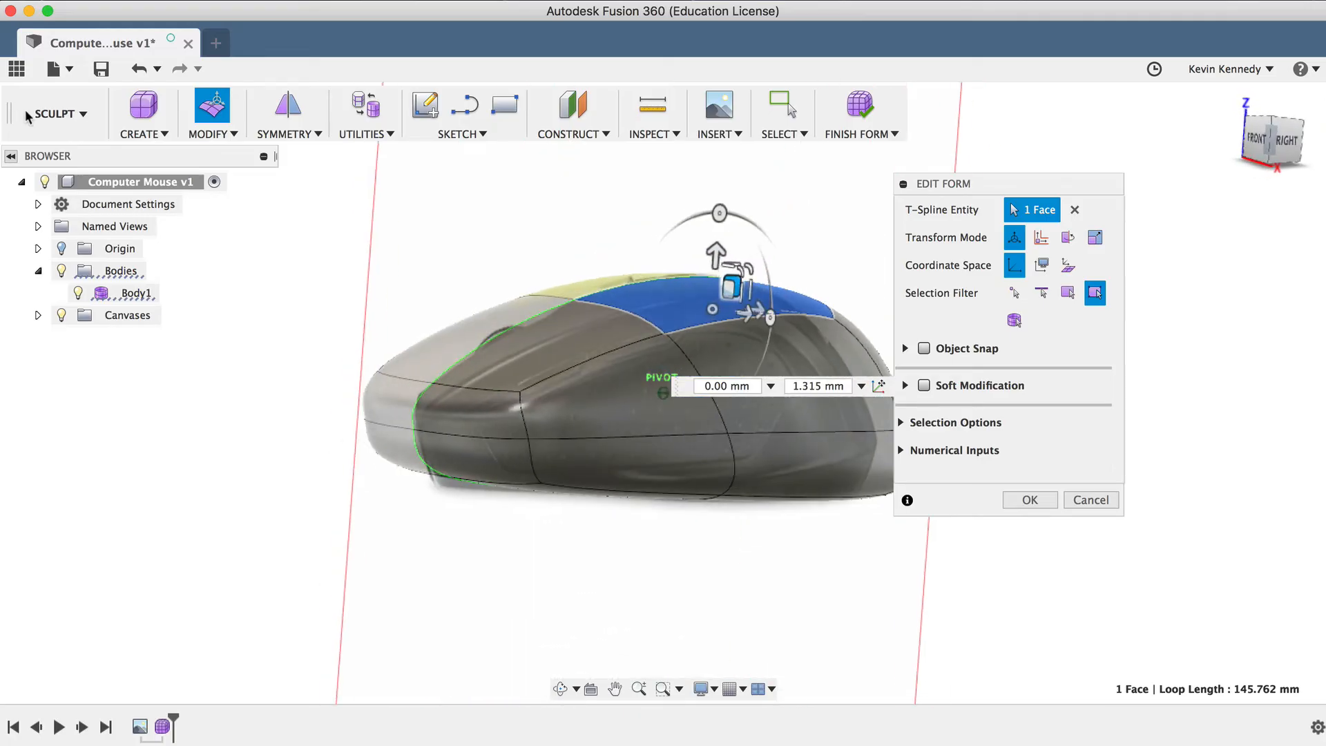
drag(1269, 151, 1257, 158)
click(1257, 152)
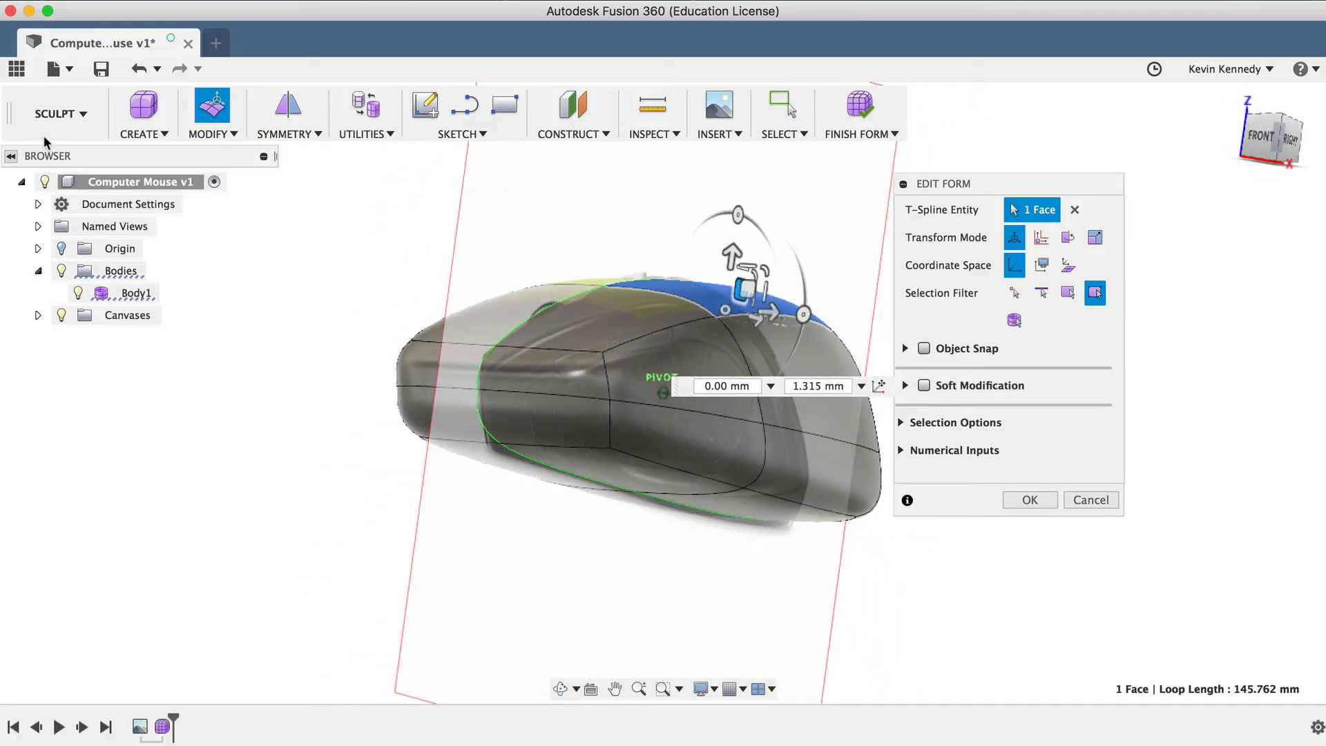
mouse_move(163, 159)
shift+middle_down()
mouse_move(45, 134)
mouse_move(1269, 114)
mouse_move(1258, 153)
shift+middle_up()
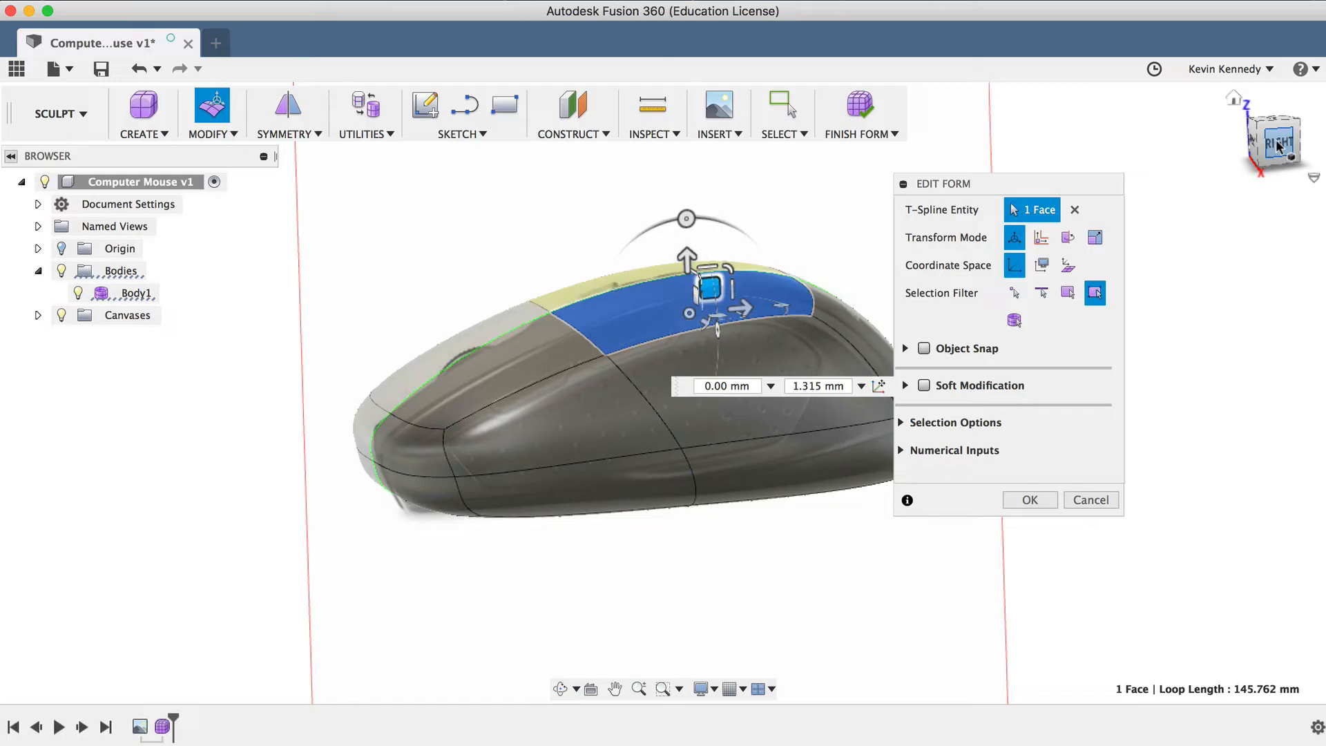
click(1025, 501)
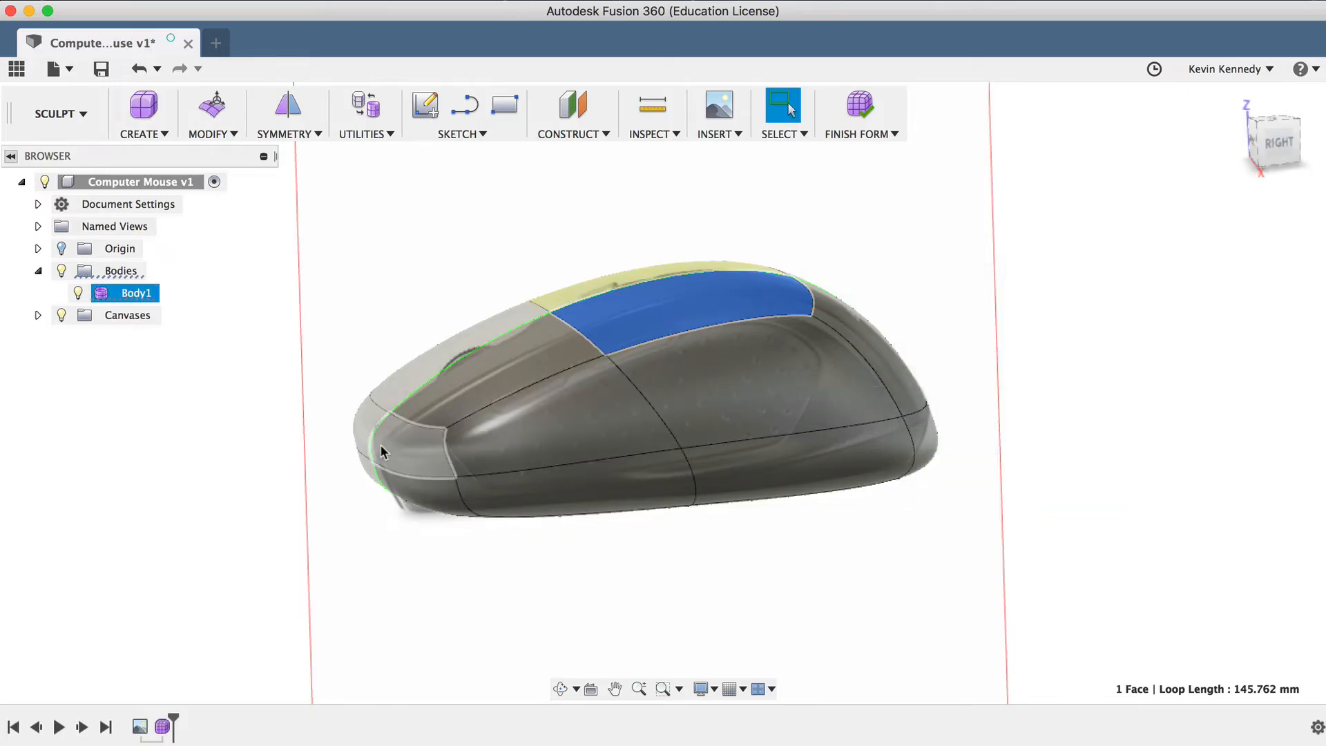
click(424, 443)
right_click(426, 442)
key(Escape)
key(Return)
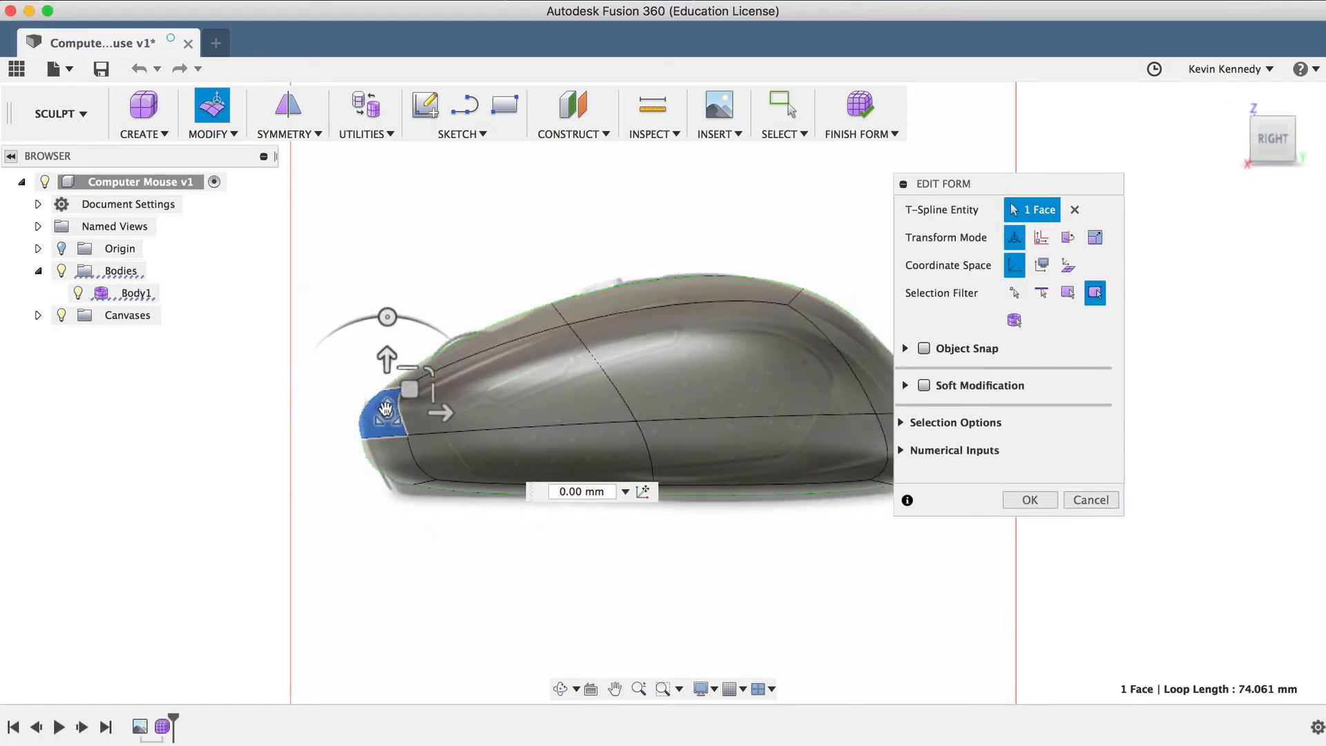
drag(409, 388, 409, 390)
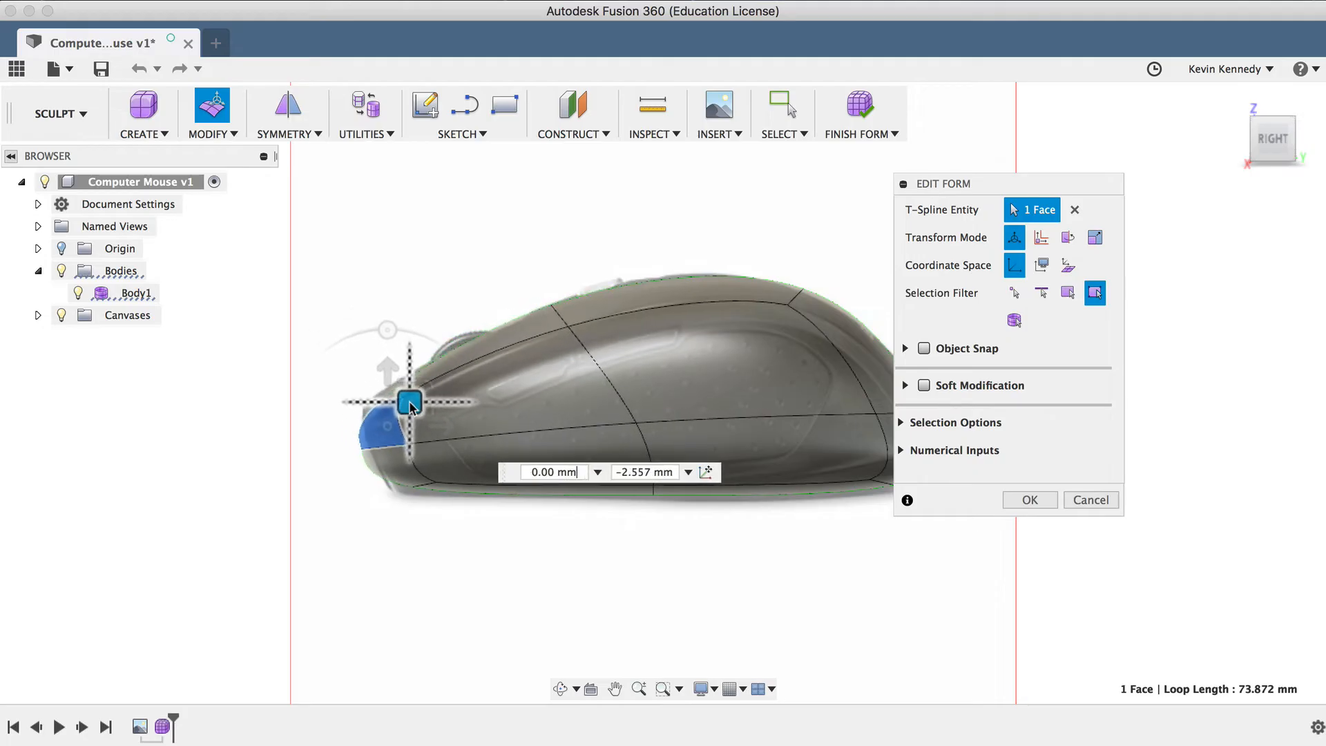
click(517, 487)
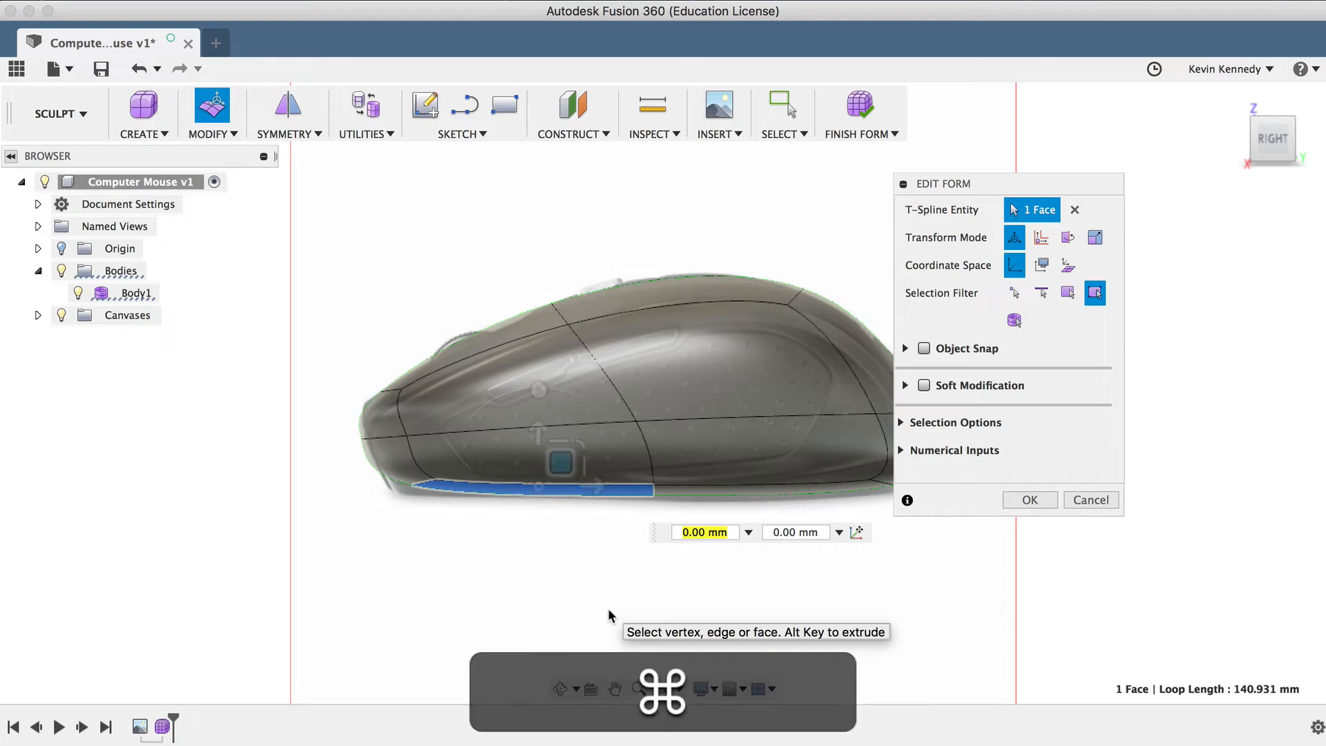
key(super+z)
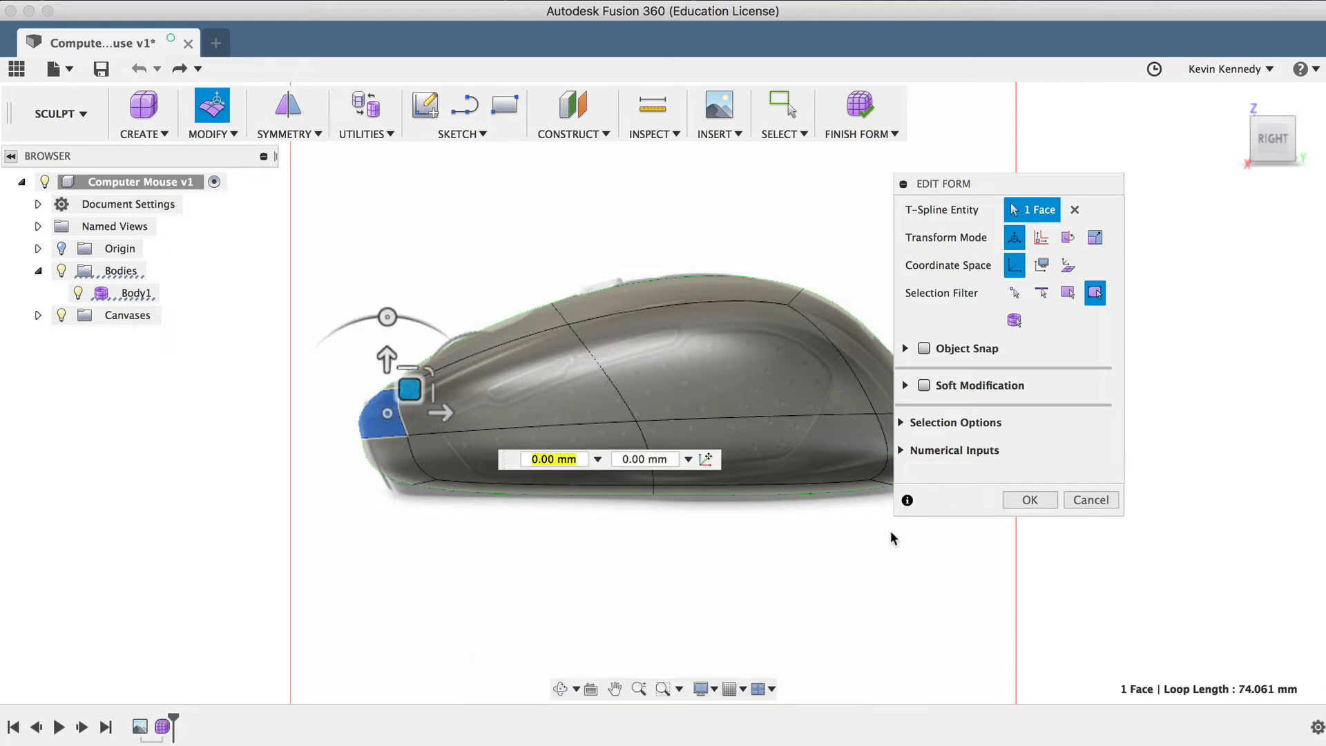
key(super+z)
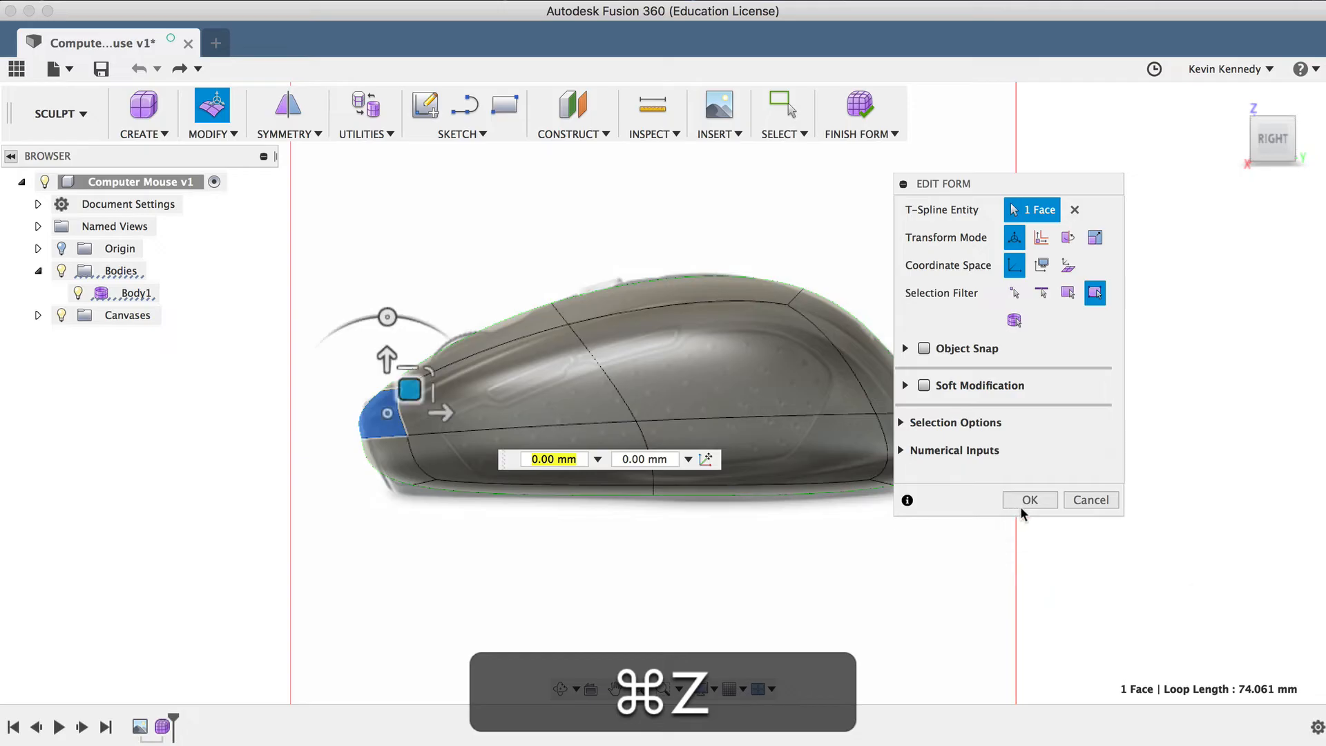
click(1091, 500)
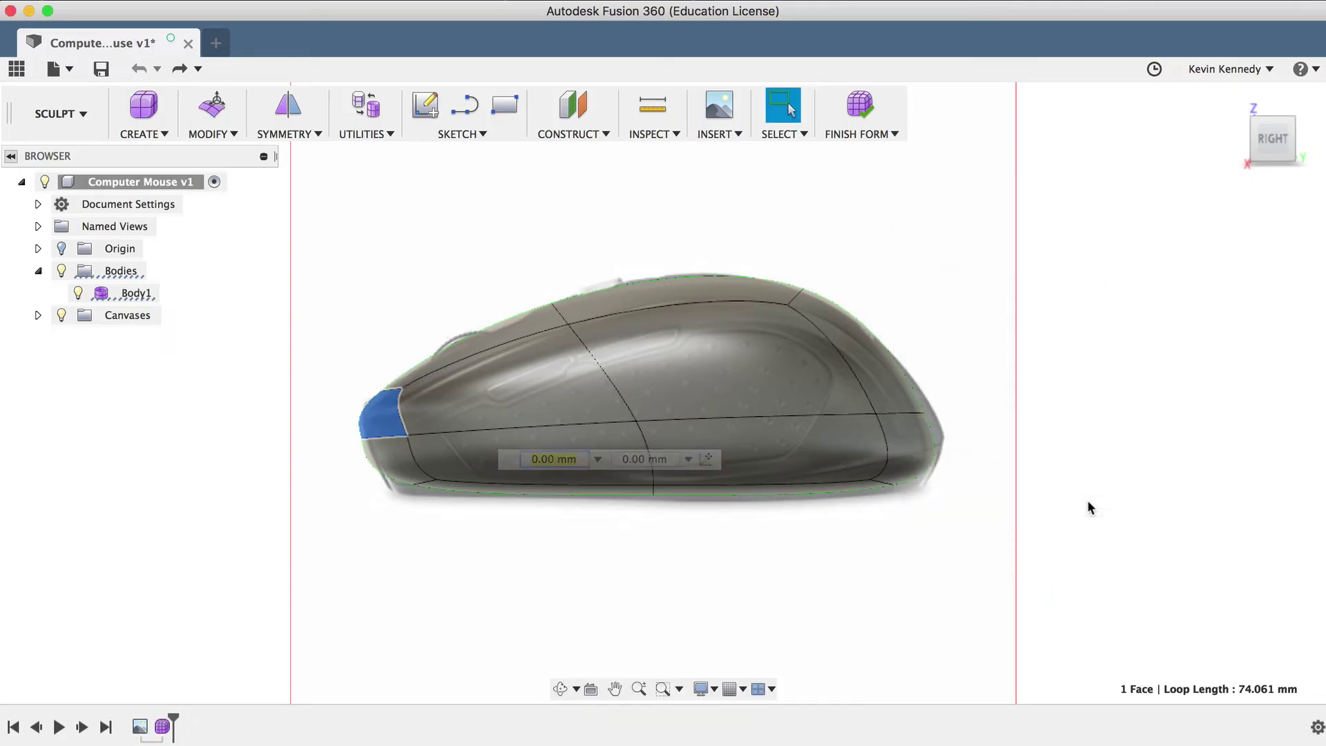
- Insert a new lengthwise edge loop beside the side loop, placed higher on the body
double_click(484, 435)
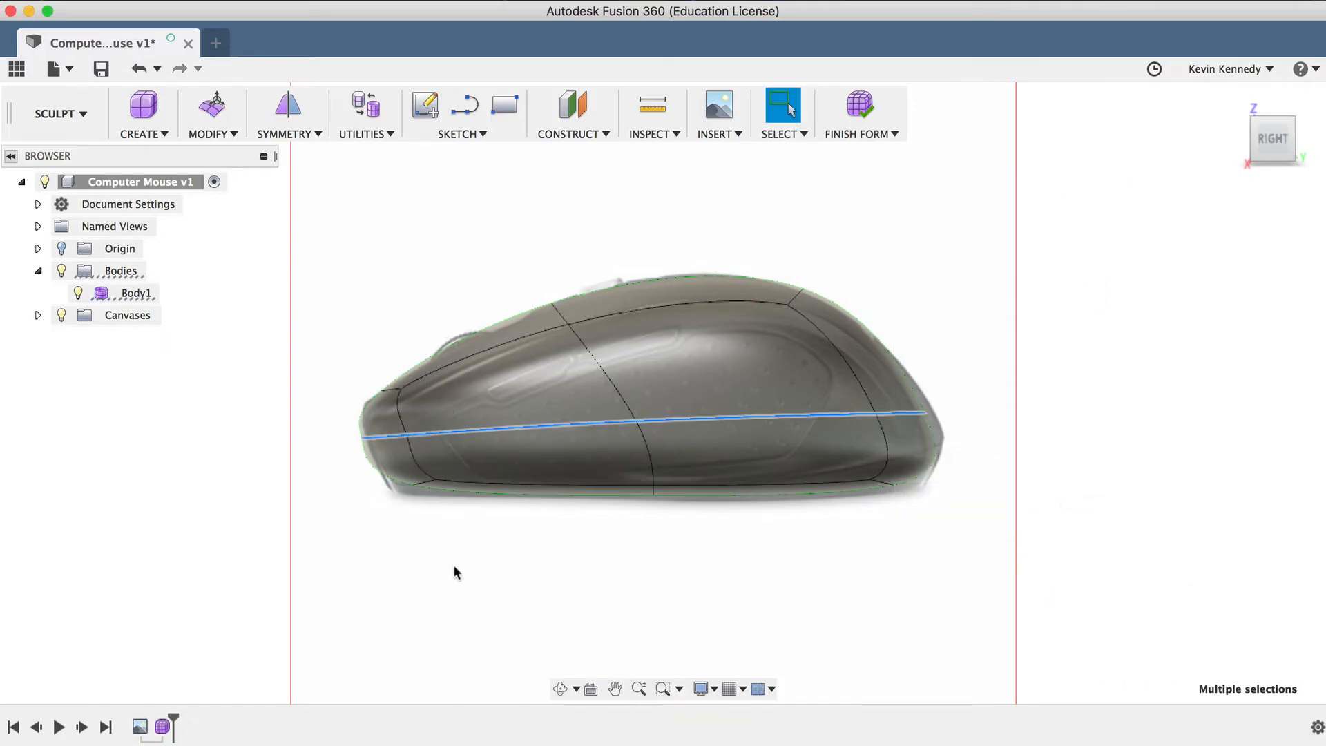
scroll(453, 564, up, 3)
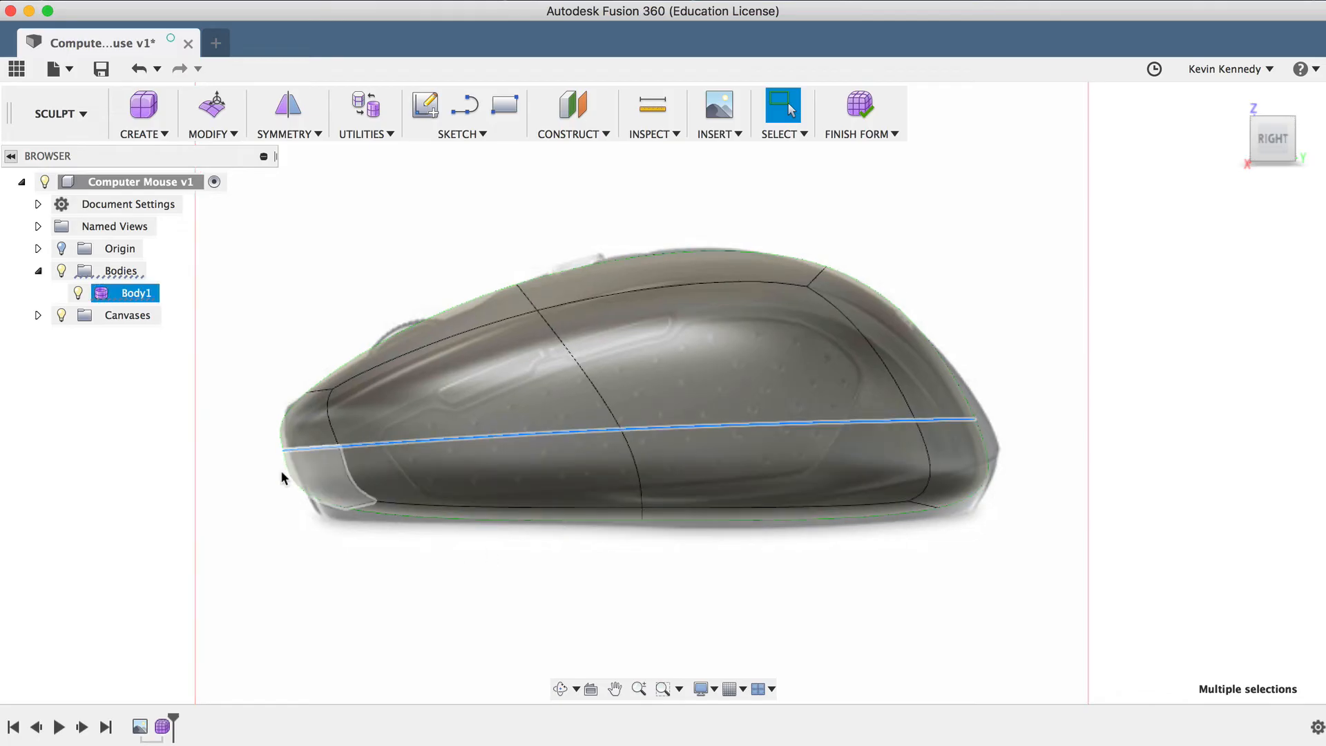
right_click(526, 437)
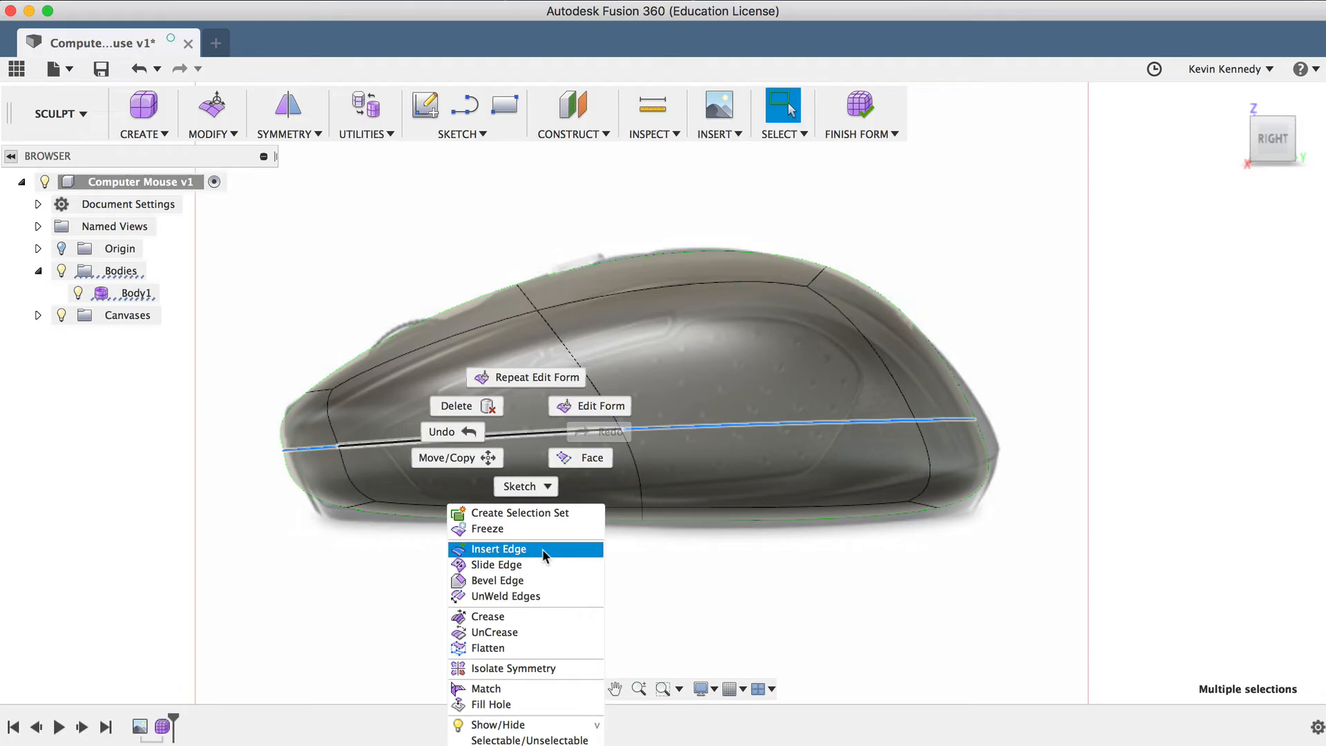
click(226, 133)
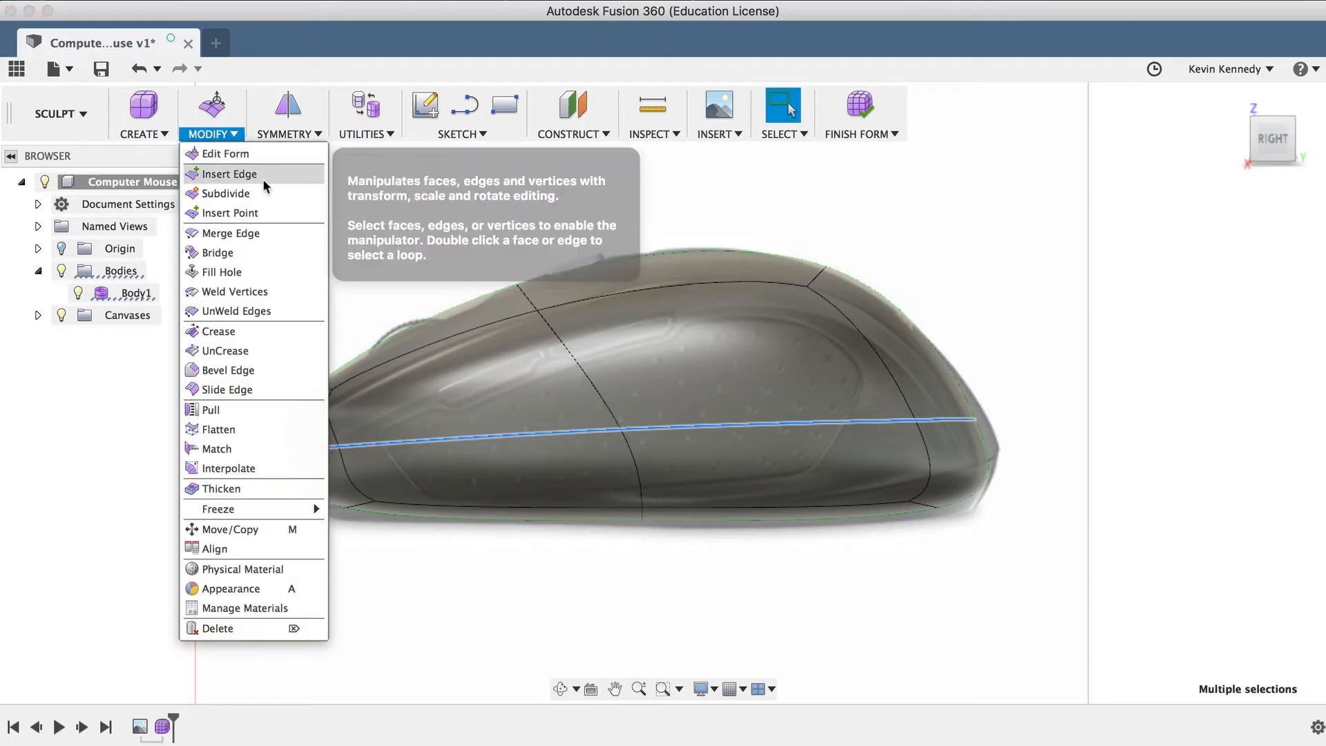
click(273, 179)
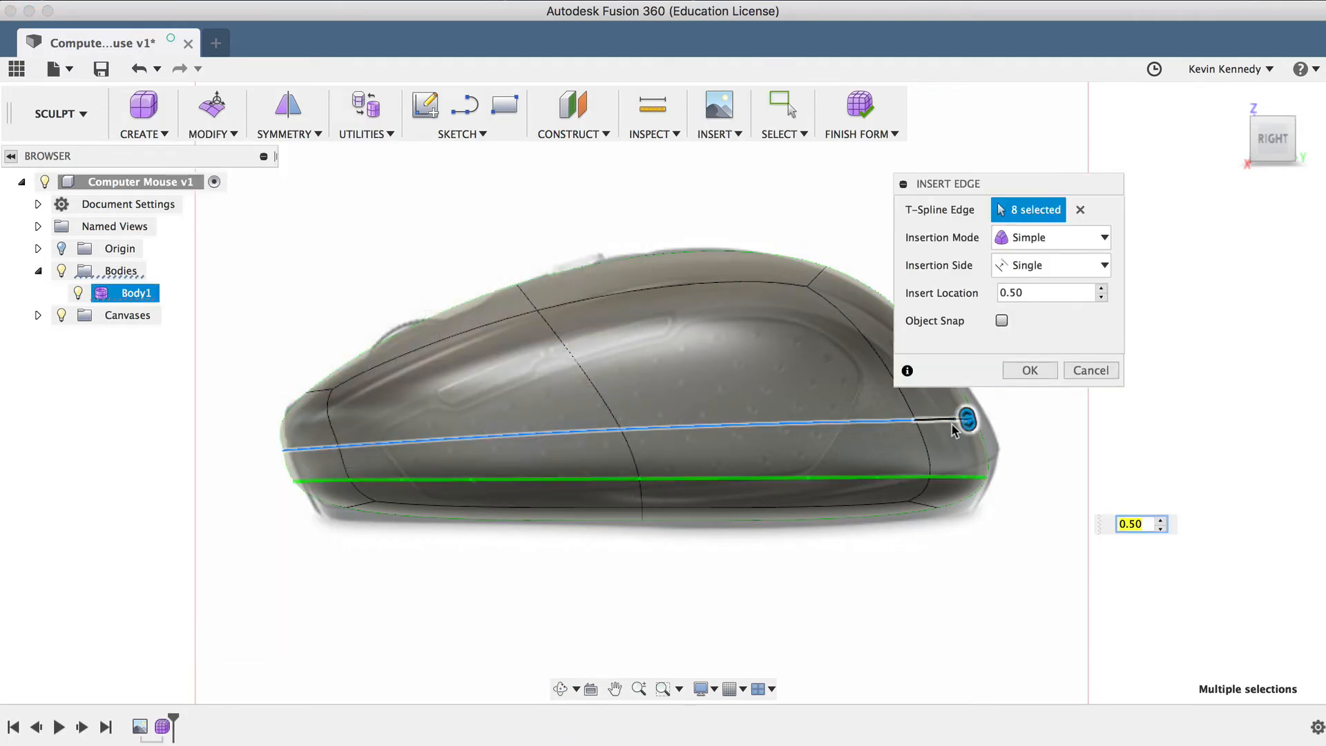
drag(967, 418, 921, 267)
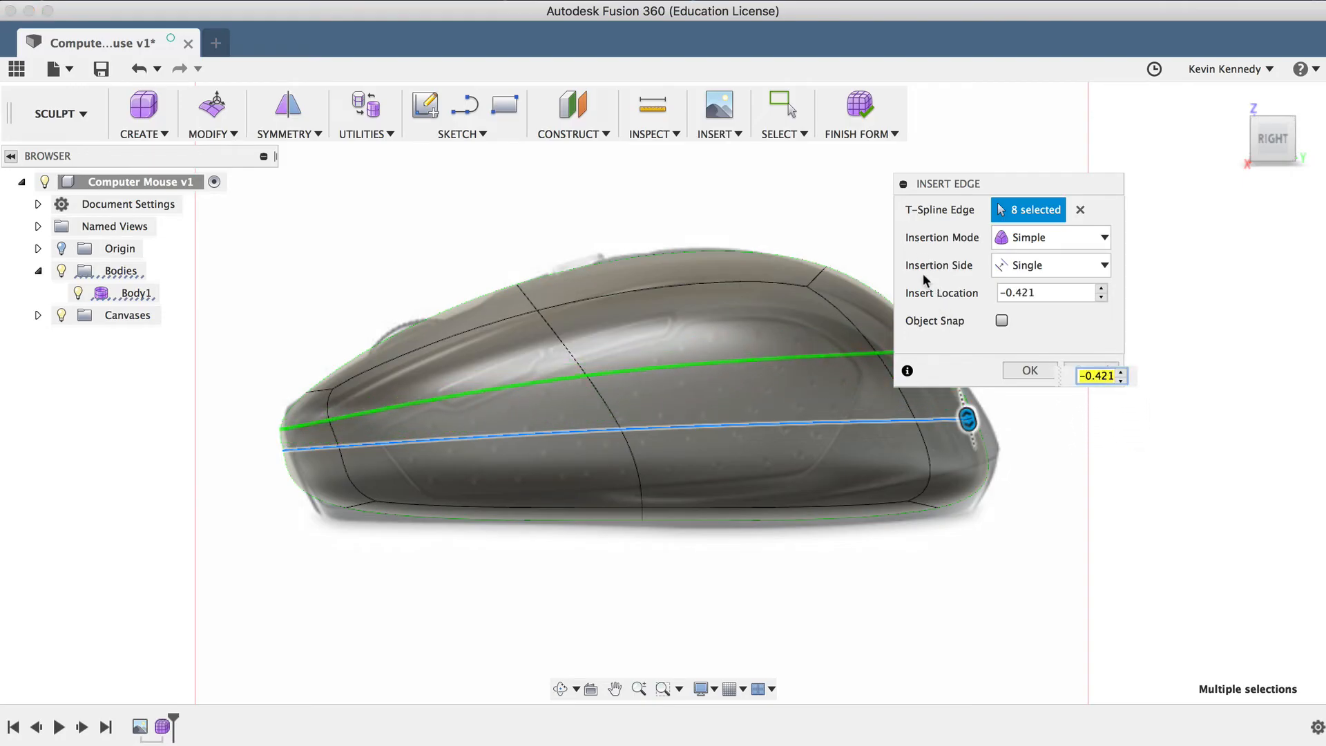
click(1040, 371)
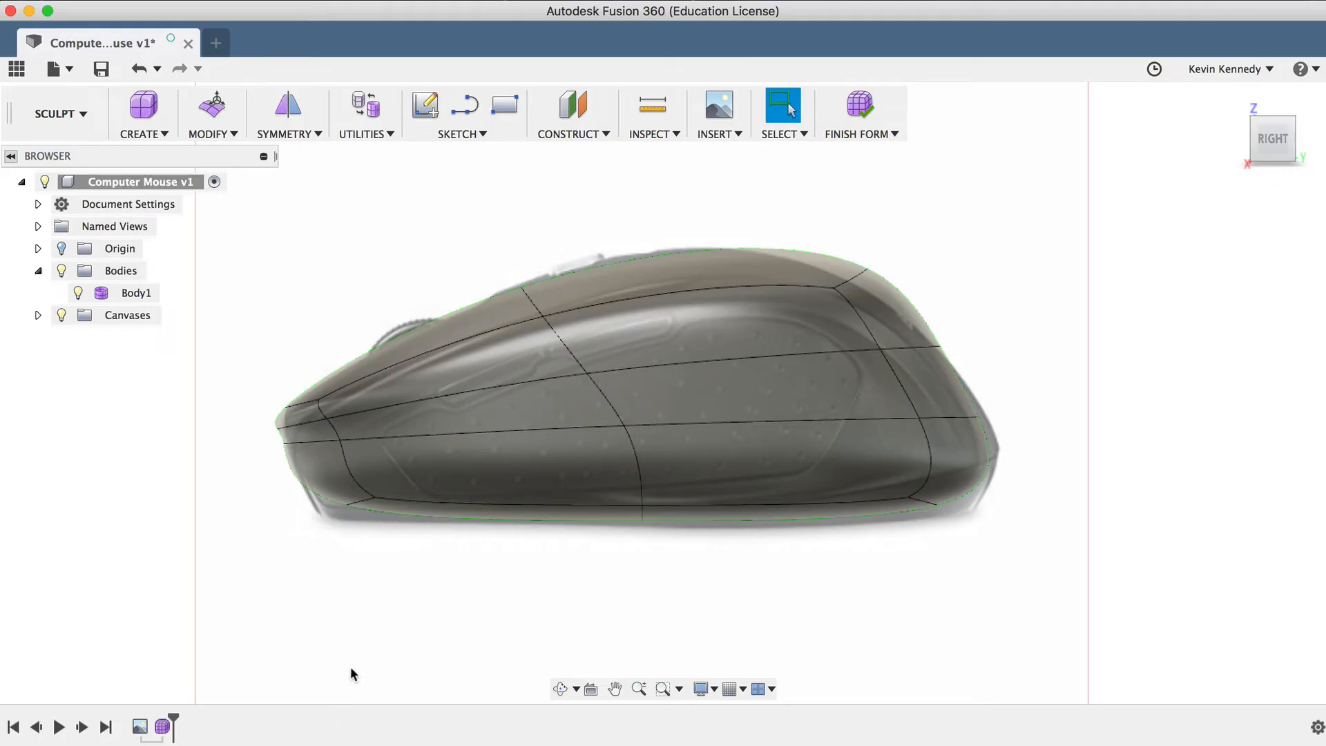
scroll(362, 648, up, 1)
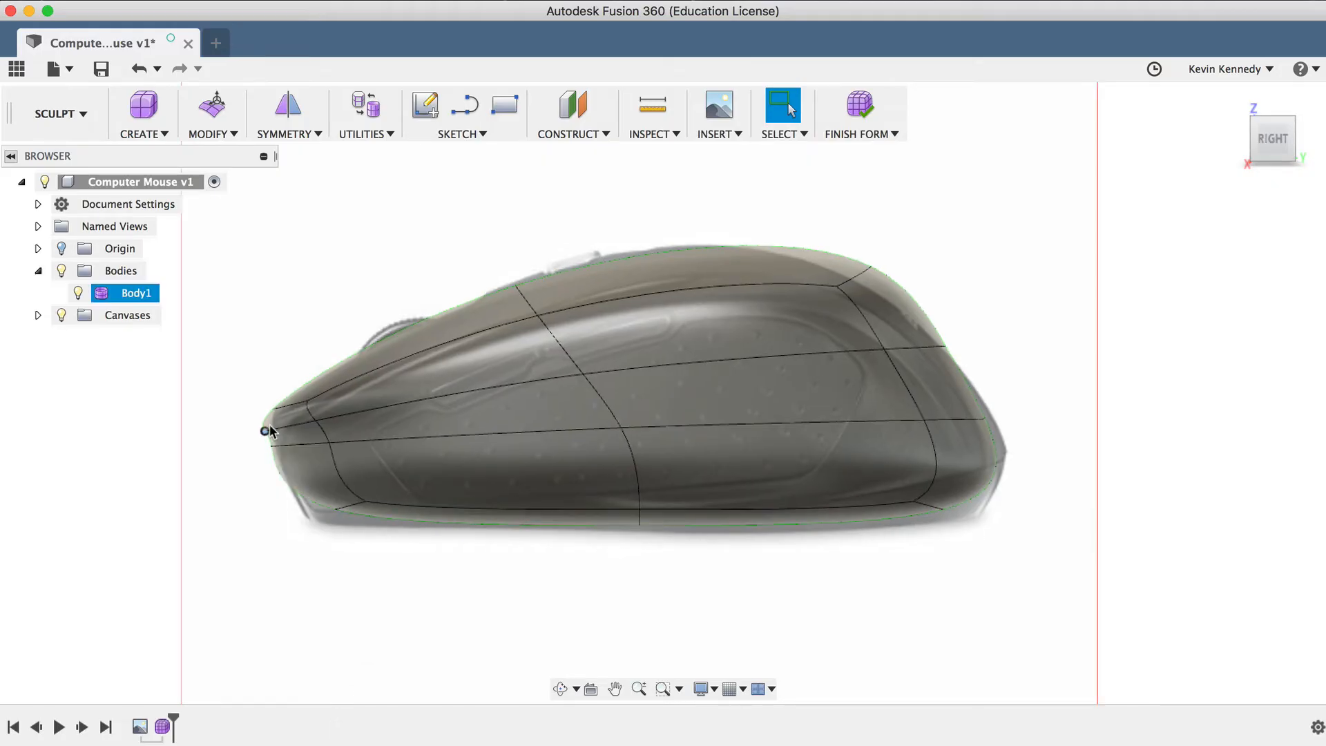
scroll(211, 471, up, 4)
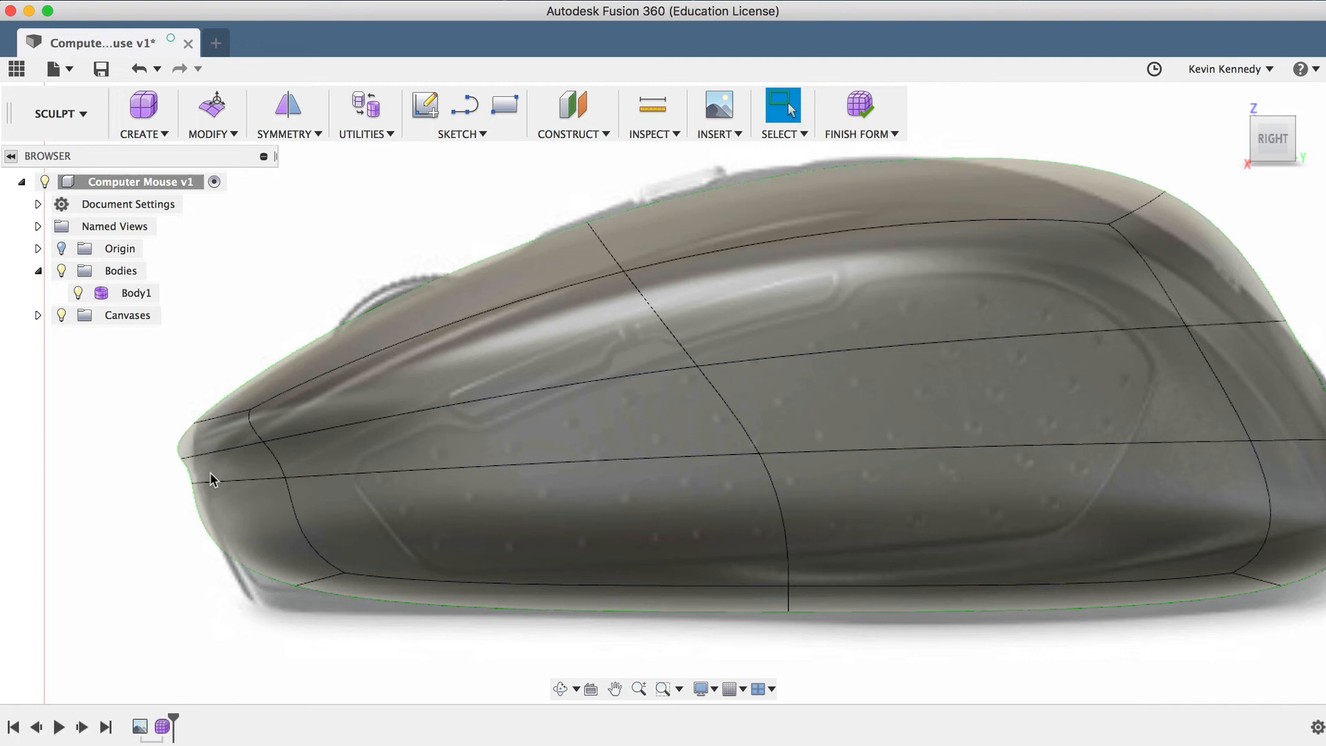
scroll(210, 479, up, 2)
scroll(211, 480, up, 2)
scroll(210, 480, up, 2)
scroll(210, 479, up, 2)
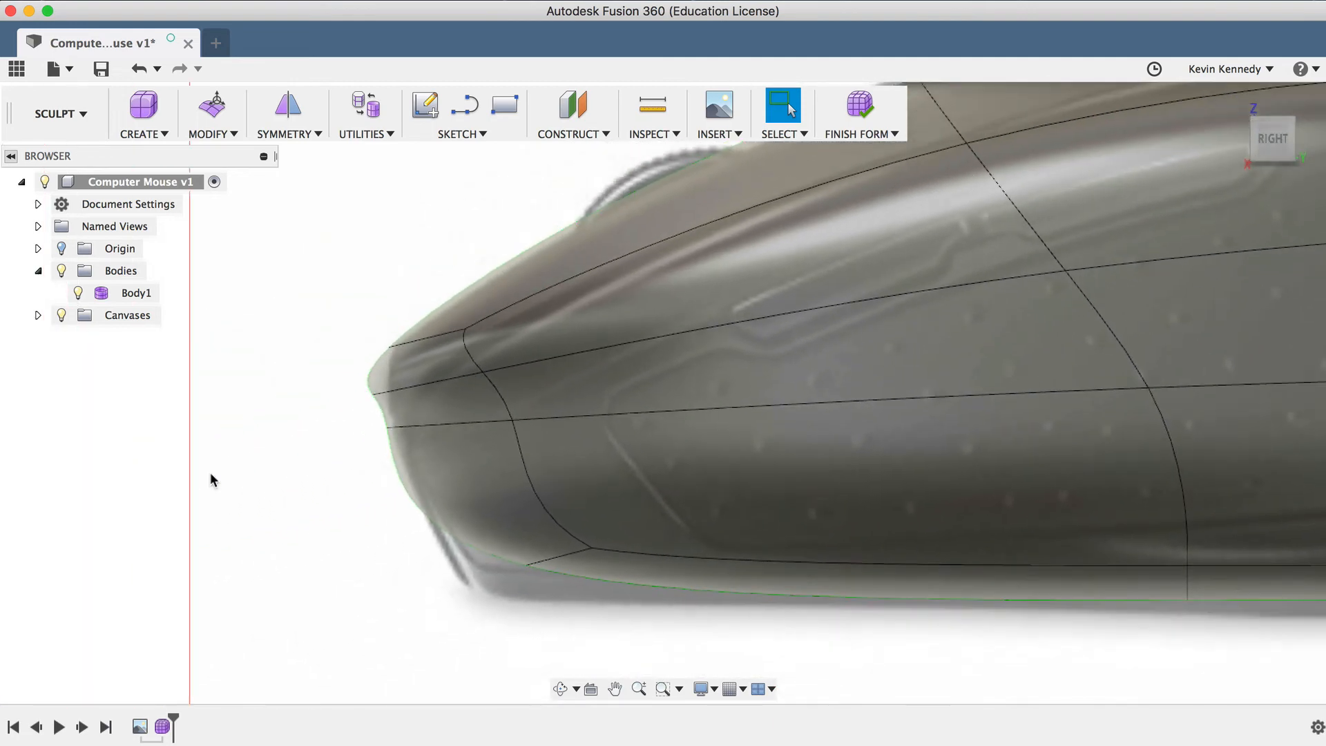
scroll(211, 479, up, 2)
scroll(210, 479, up, 1)
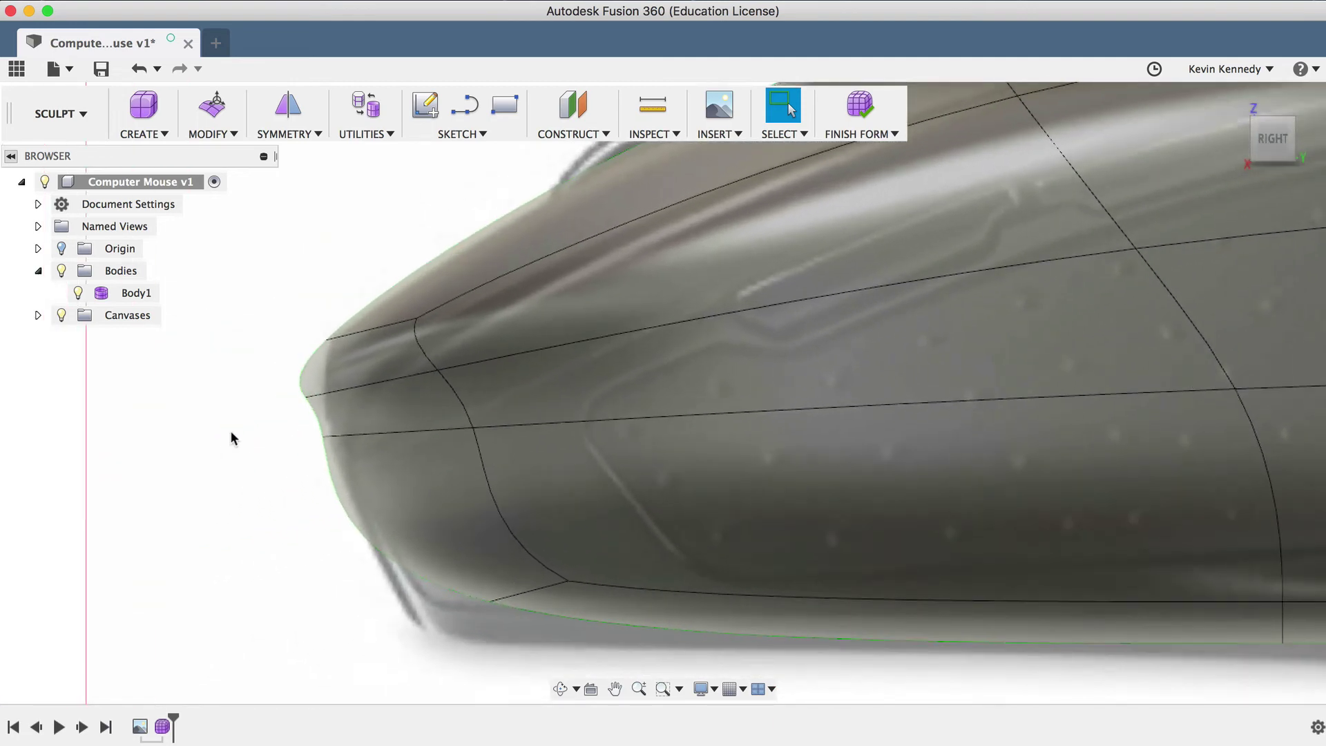
- Move and enlarge the left tip face with Edit Form to follow the reference outline
right_click(355, 369)
click(412, 348)
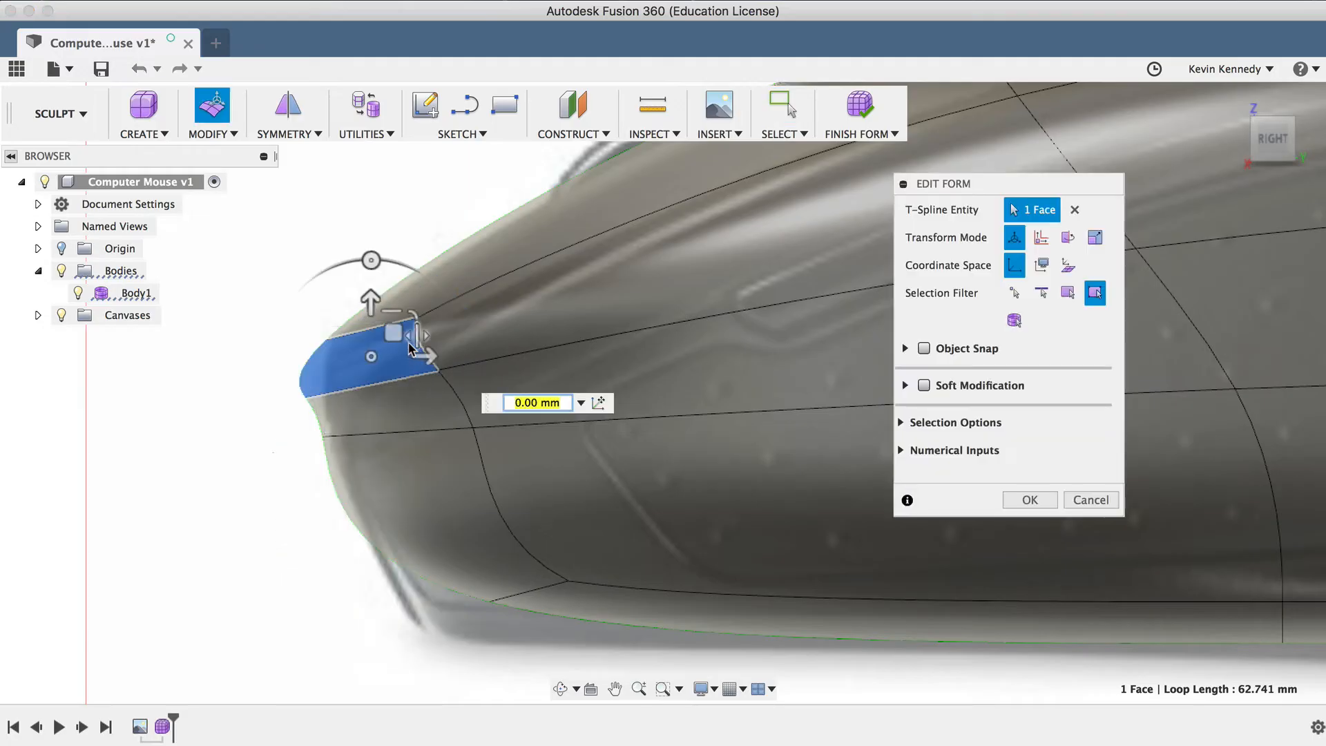
mouse_move(373, 361)
mouse_down()
mouse_move(383, 324)
mouse_move(389, 343)
mouse_up()
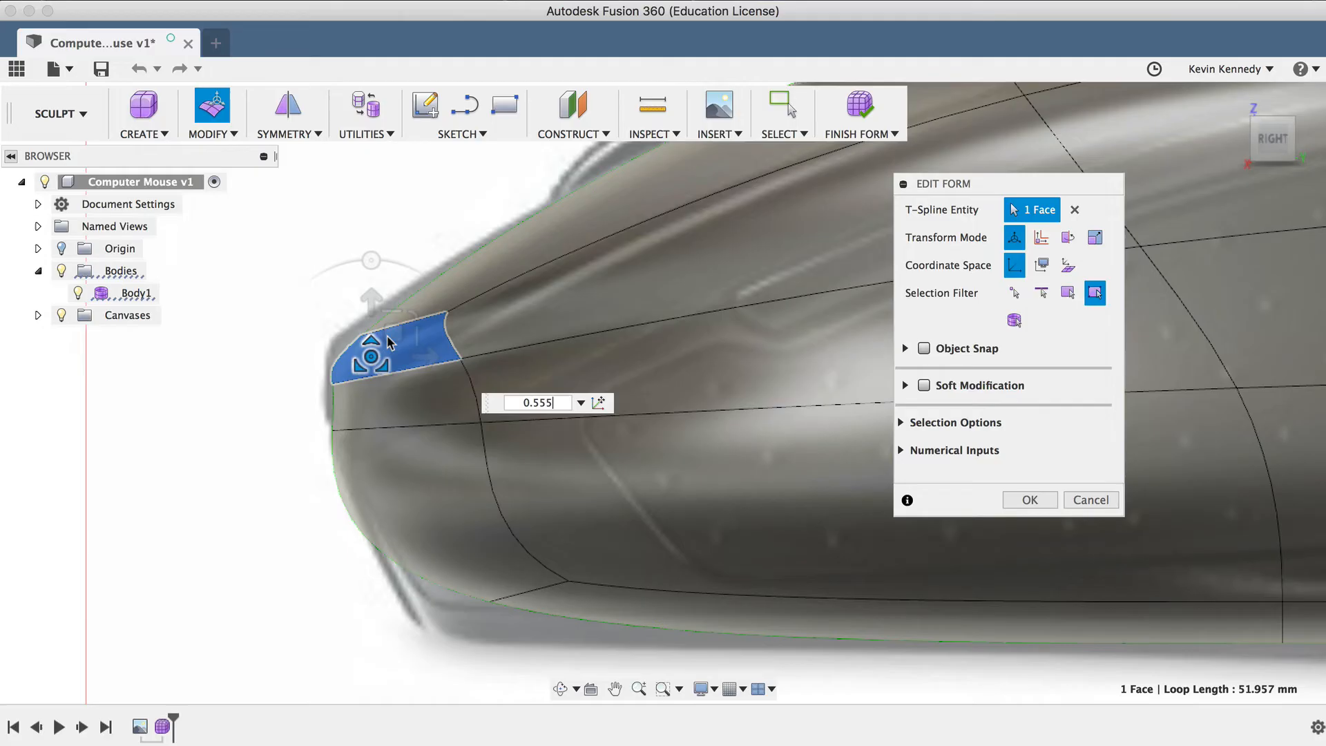
mouse_move(389, 344)
mouse_down()
mouse_move(392, 389)
mouse_move(423, 375)
mouse_move(414, 363)
mouse_up()
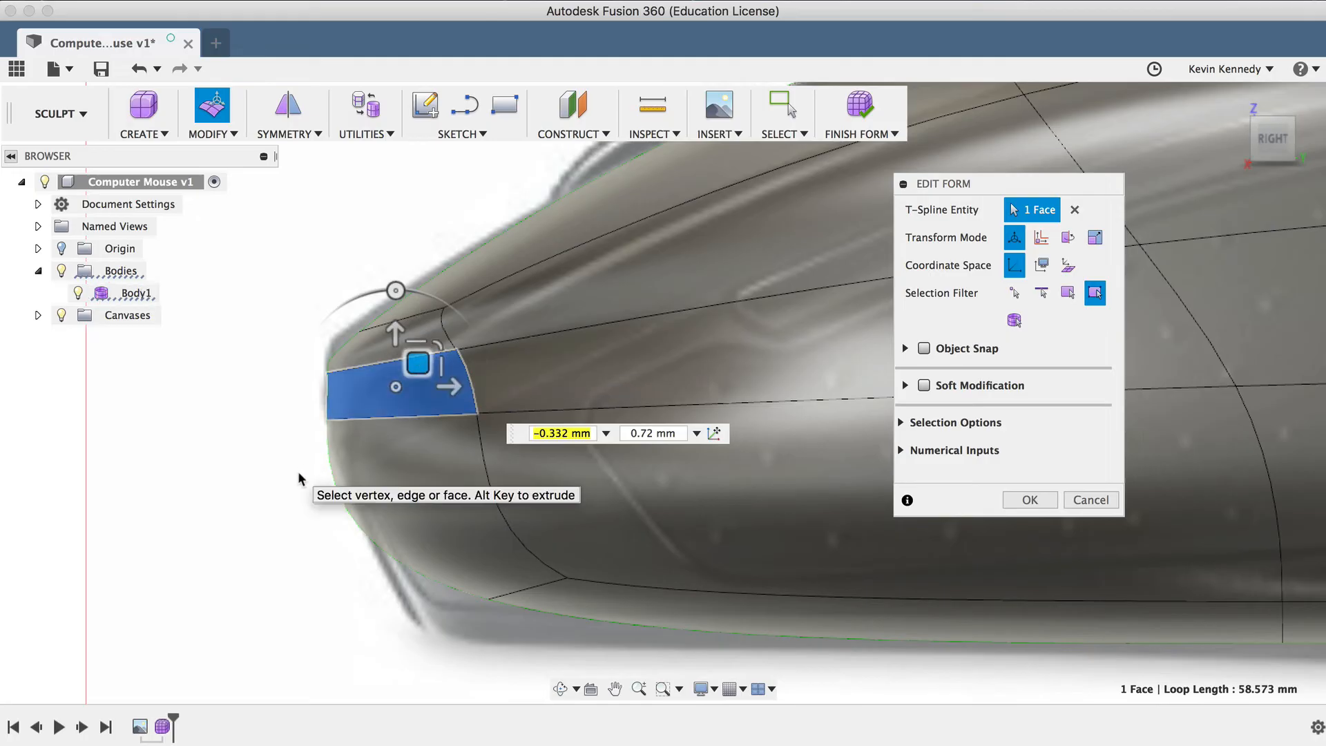
scroll(297, 471, down, 3)
scroll(297, 472, right, 3)
scroll(298, 471, right, 1)
scroll(296, 471, right, 3)
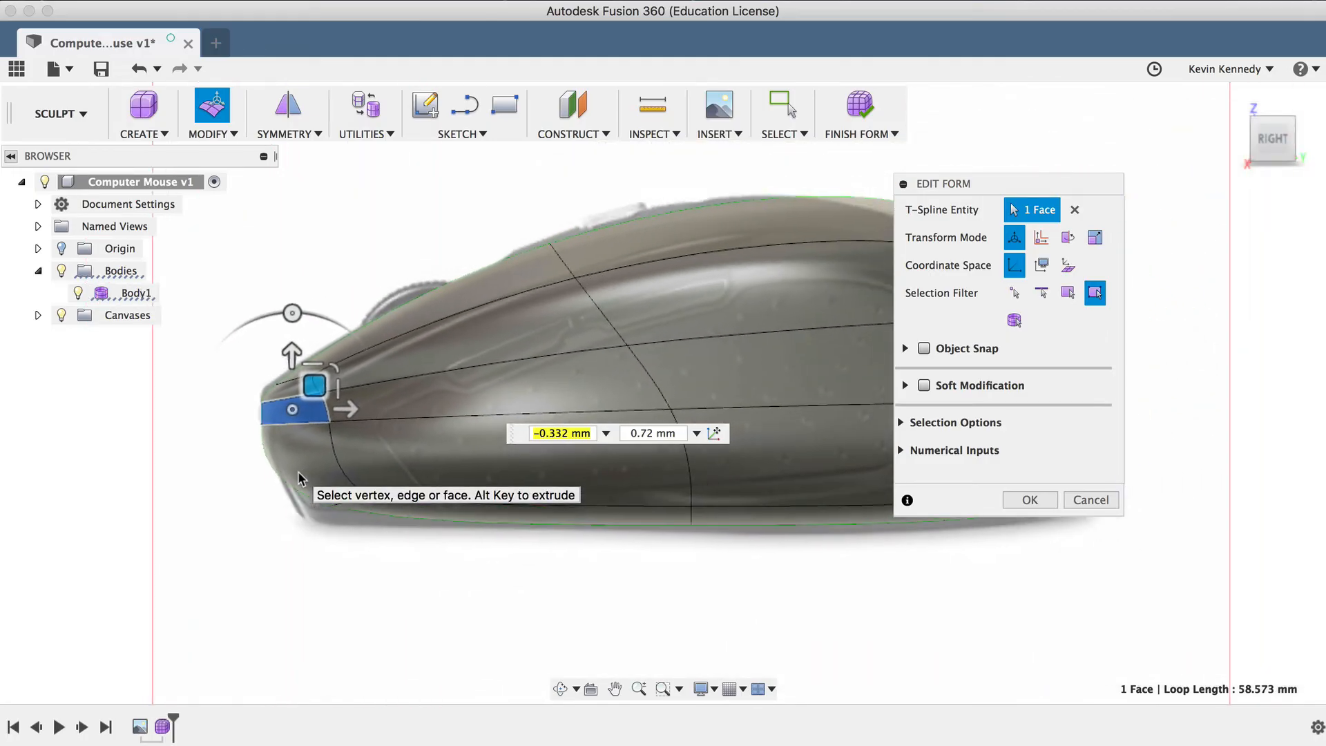
scroll(298, 471, down, 2)
scroll(298, 471, down, 1)
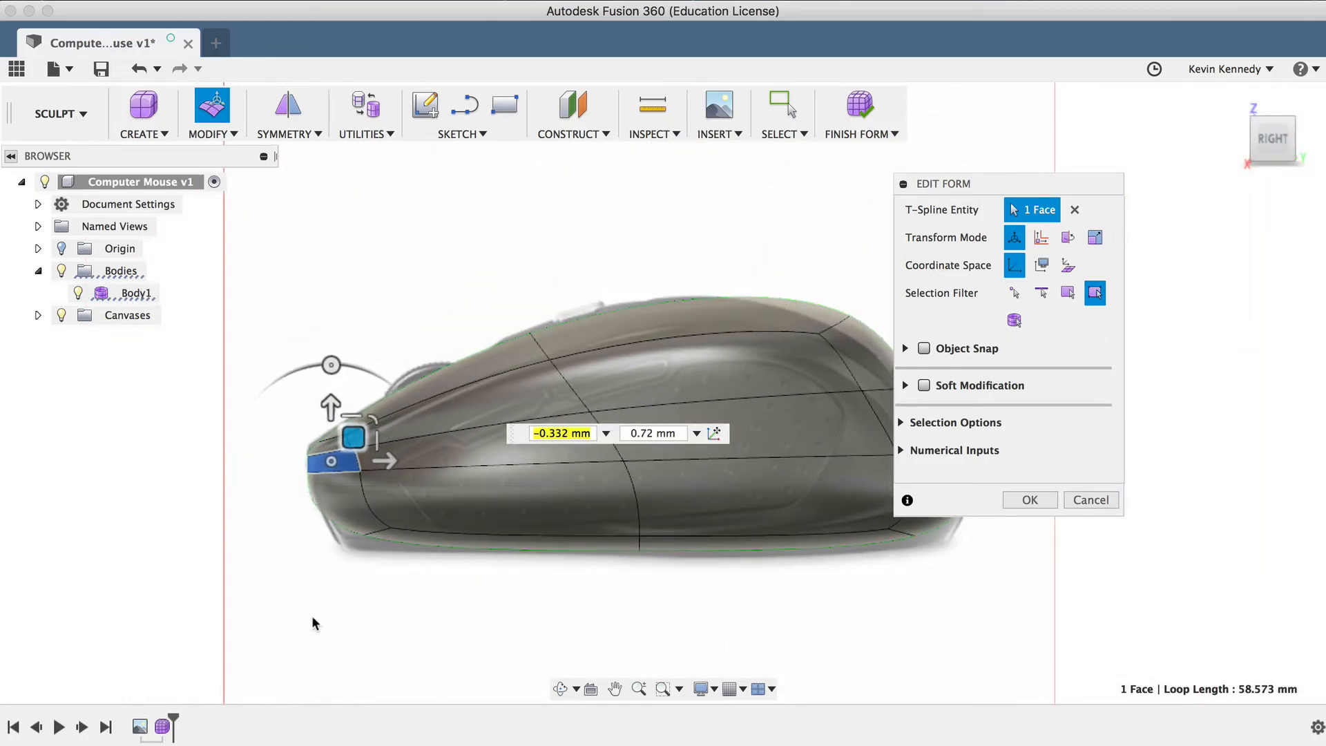
scroll(550, 606, up, 2)
scroll(550, 606, up, 2)
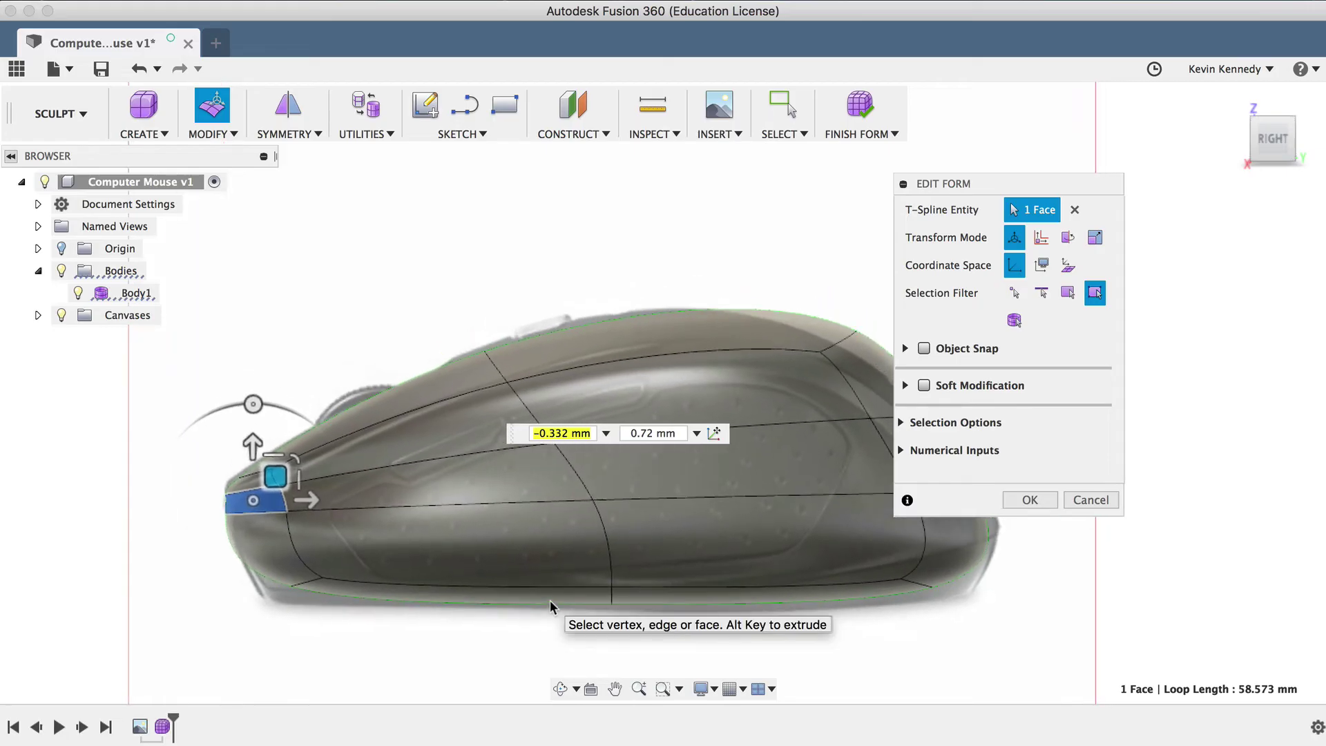
- Lower the left-end and right-end lower faces to match the reference outline
click(256, 537)
drag(304, 521, 303, 536)
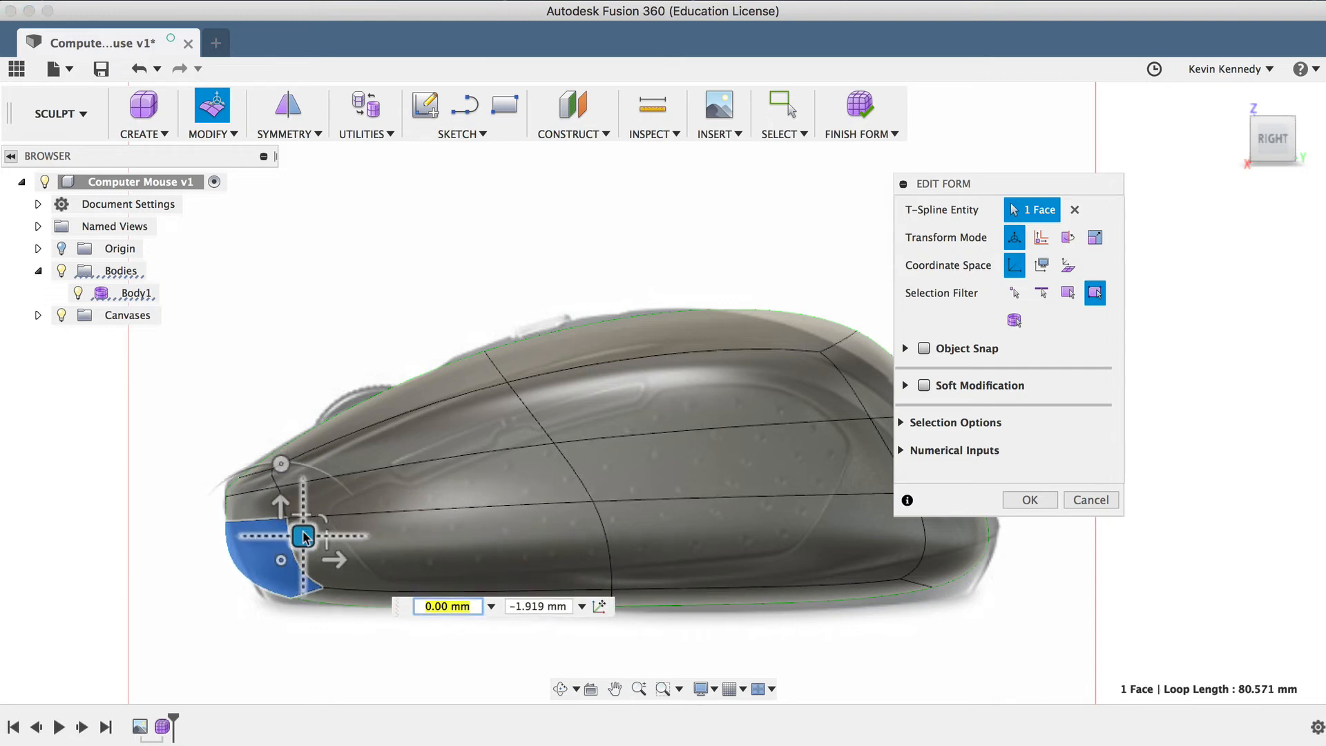
click(938, 545)
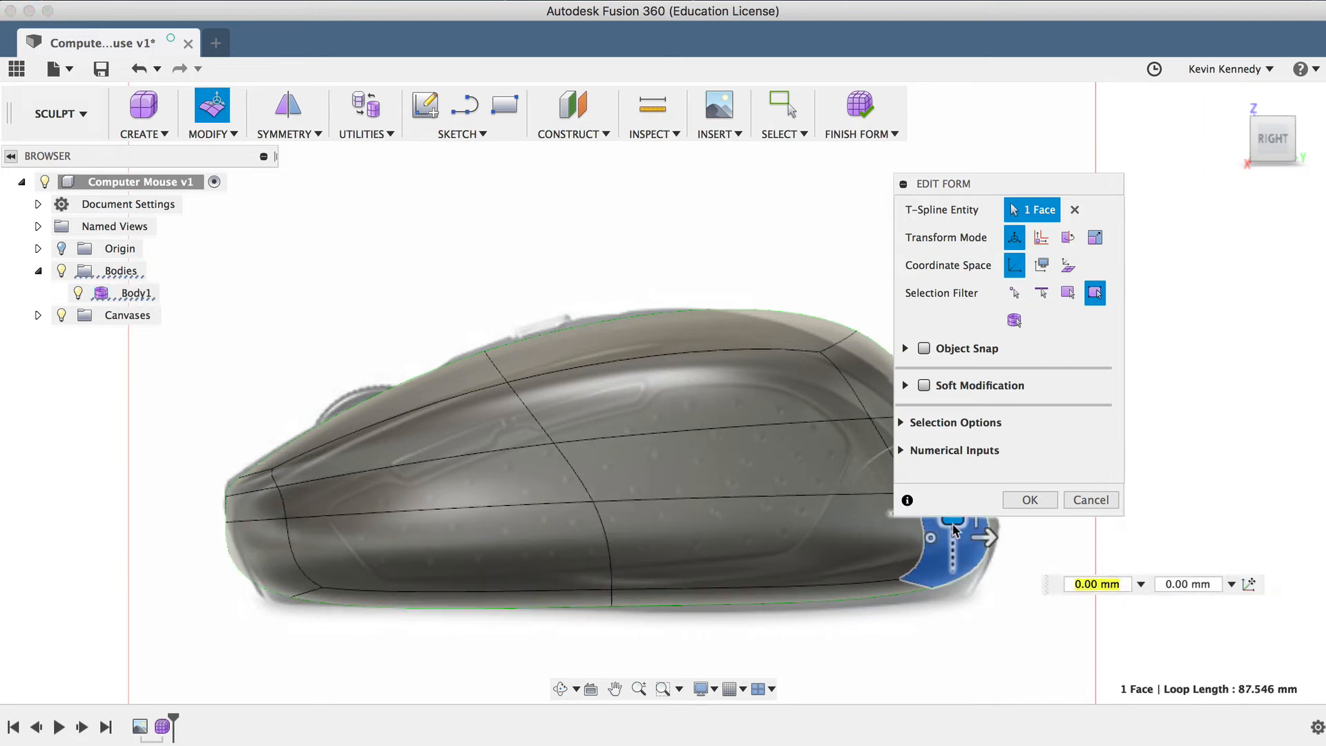
drag(951, 525, 958, 532)
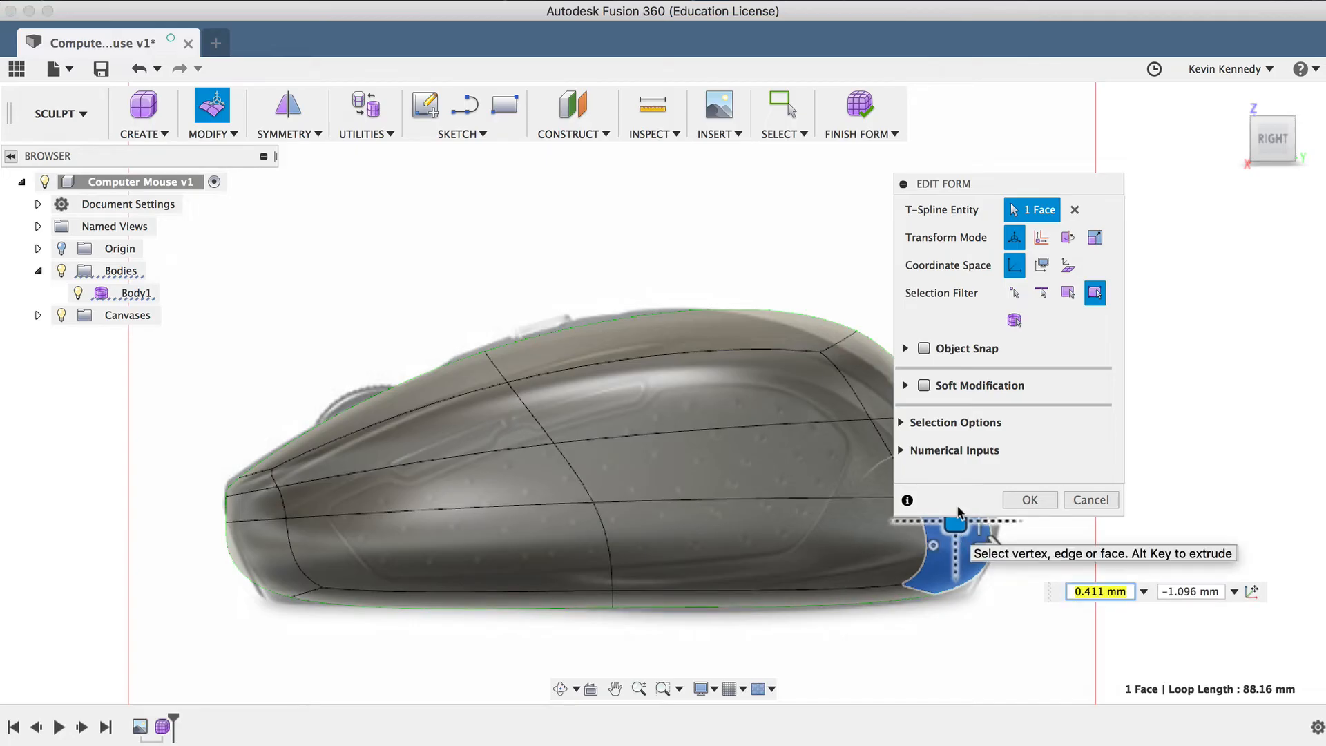
drag(1001, 185, 1083, 136)
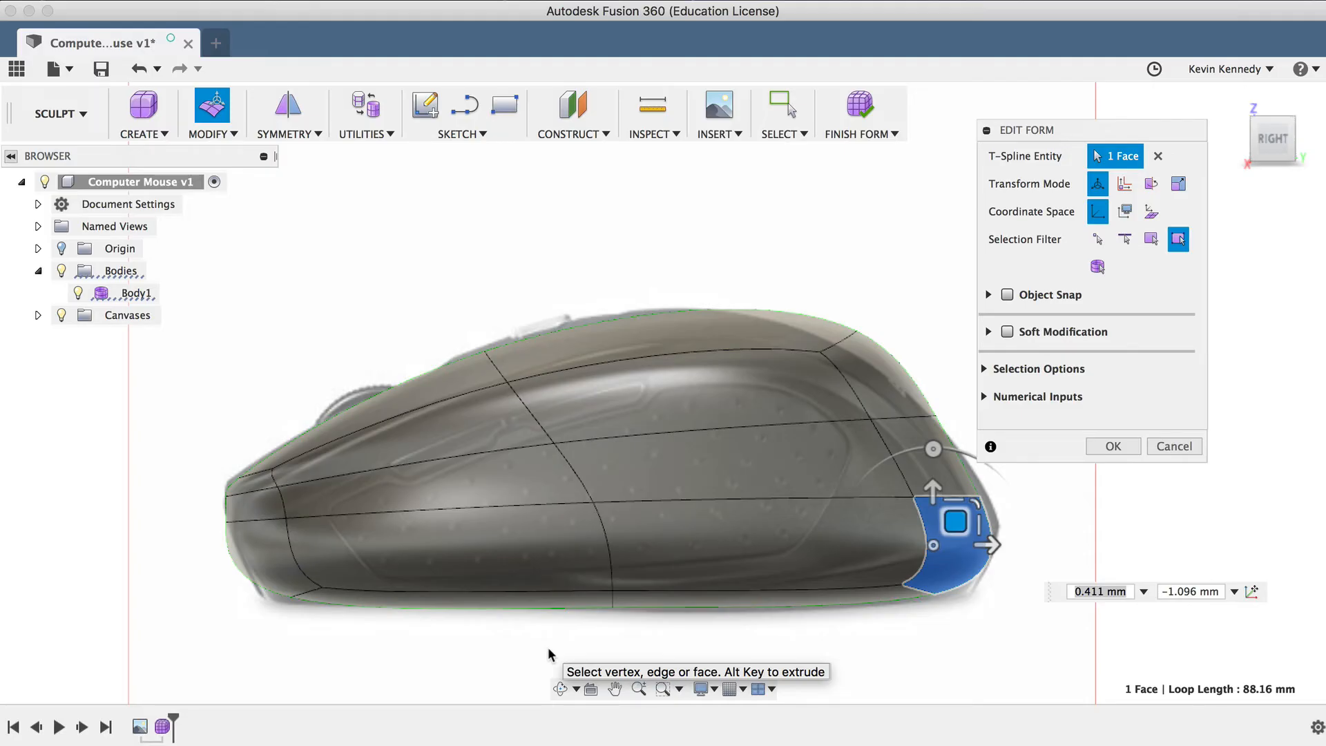
- Reposition the upper right-end face inward then back outward to the outline
click(868, 371)
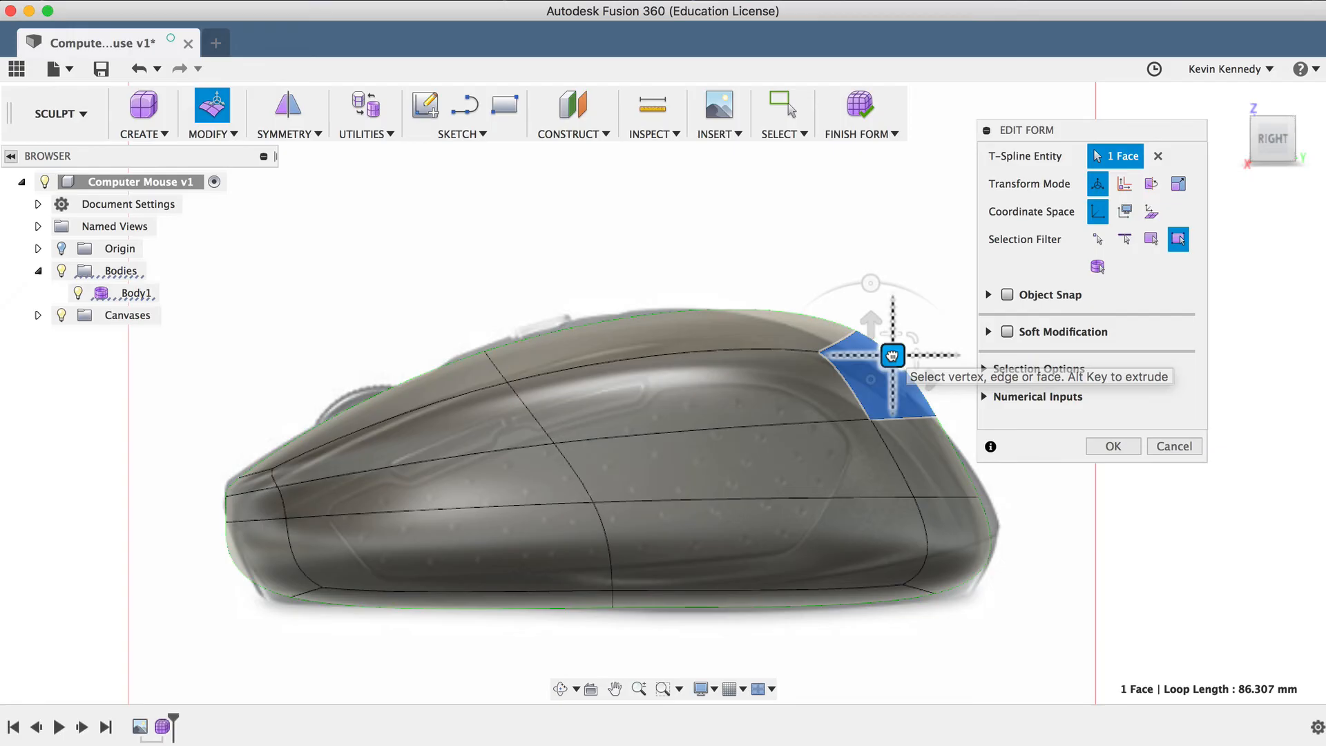
drag(892, 355, 832, 352)
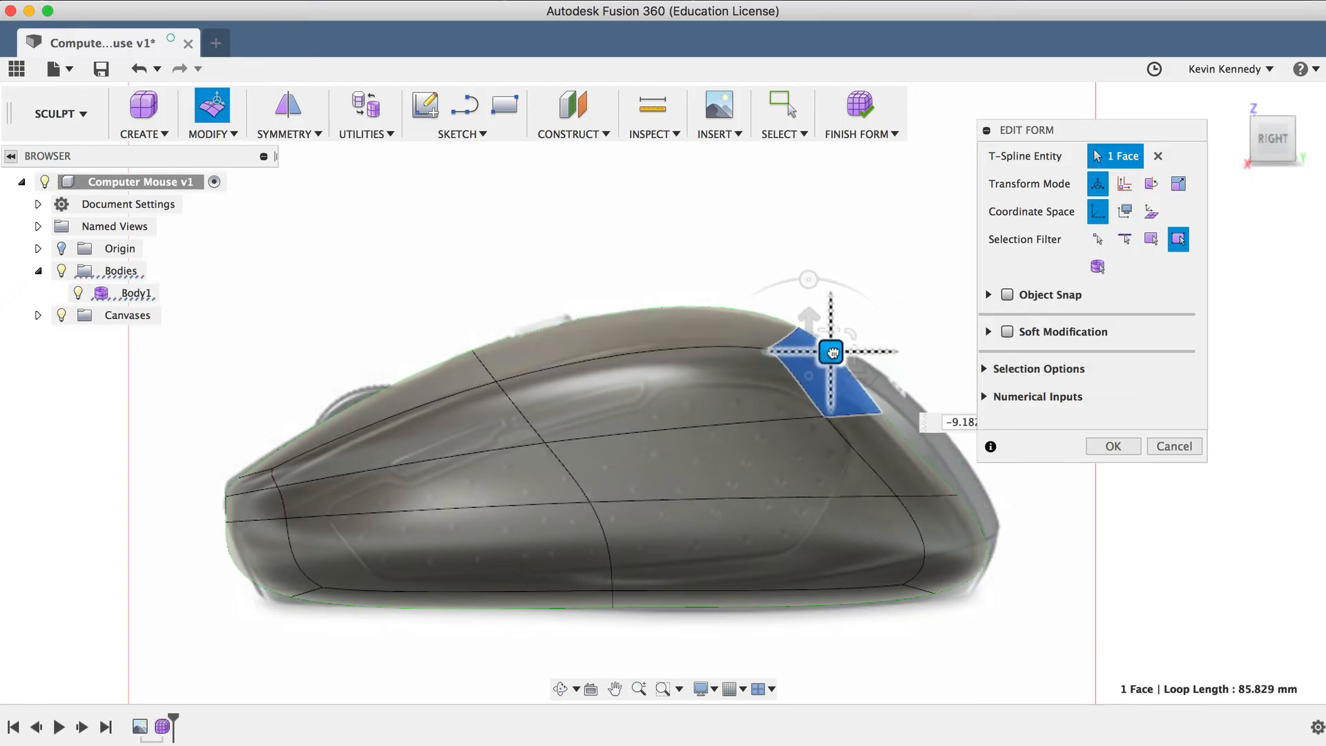
mouse_move(831, 352)
mouse_down()
mouse_move(872, 353)
mouse_move(954, 431)
mouse_up()
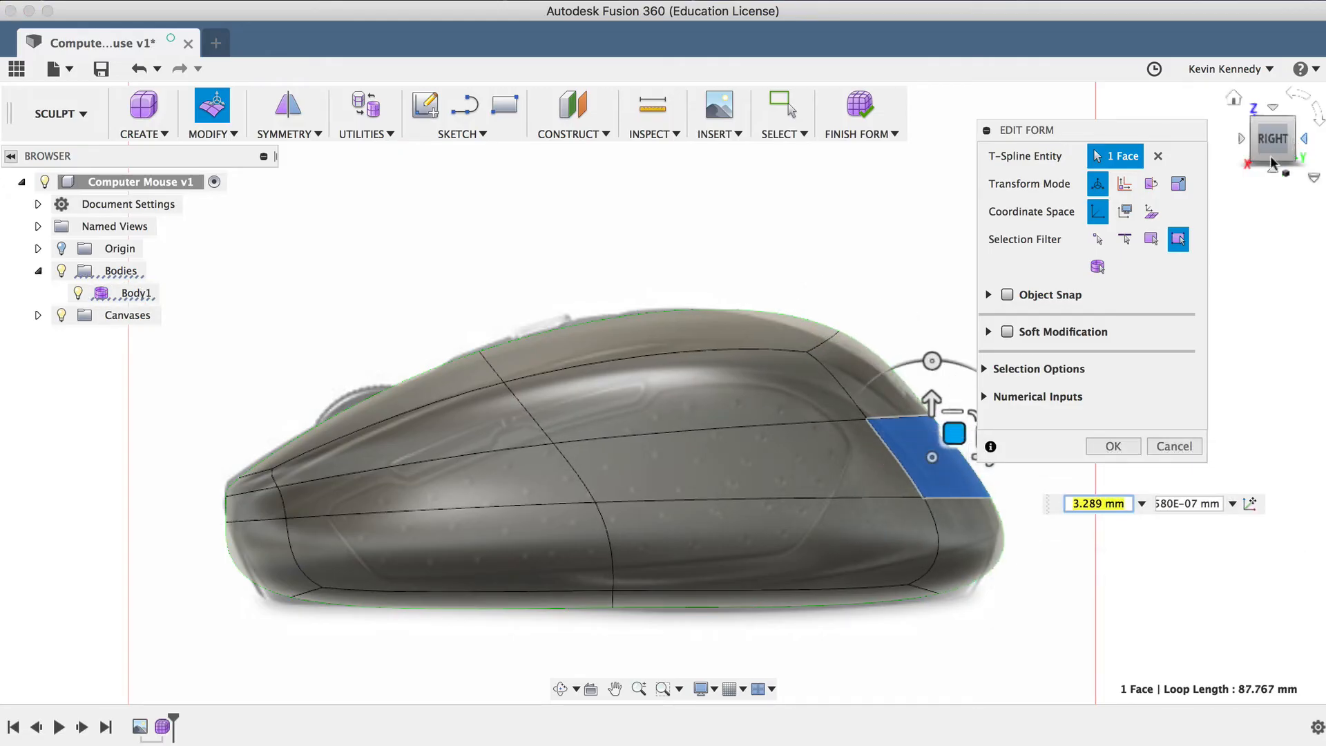
- Finish the face edits and switch to an upright top view of the mouse
key(Escape)
click(1317, 117)
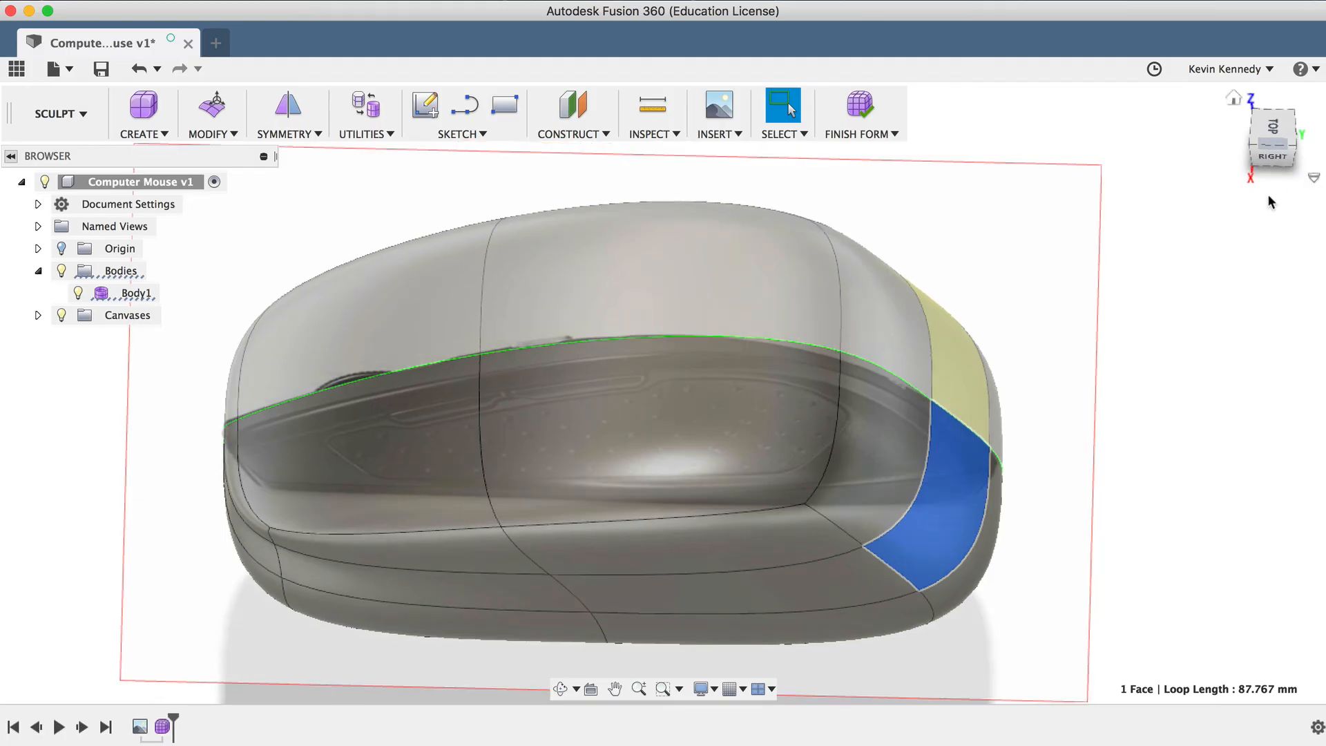
click(1269, 139)
click(1317, 116)
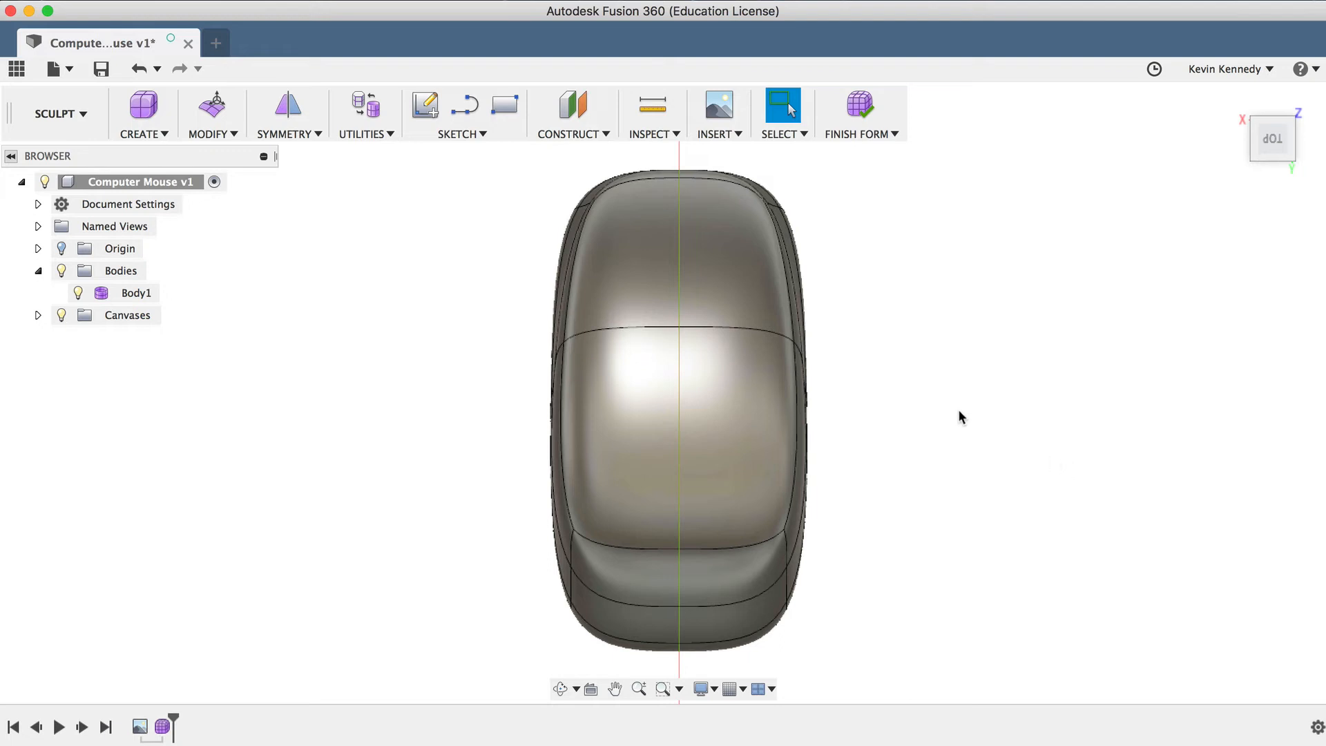
- Push the left side edge about 9.3 mm outward with Edit Form to widen the mouse
click(579, 250)
right_click(579, 251)
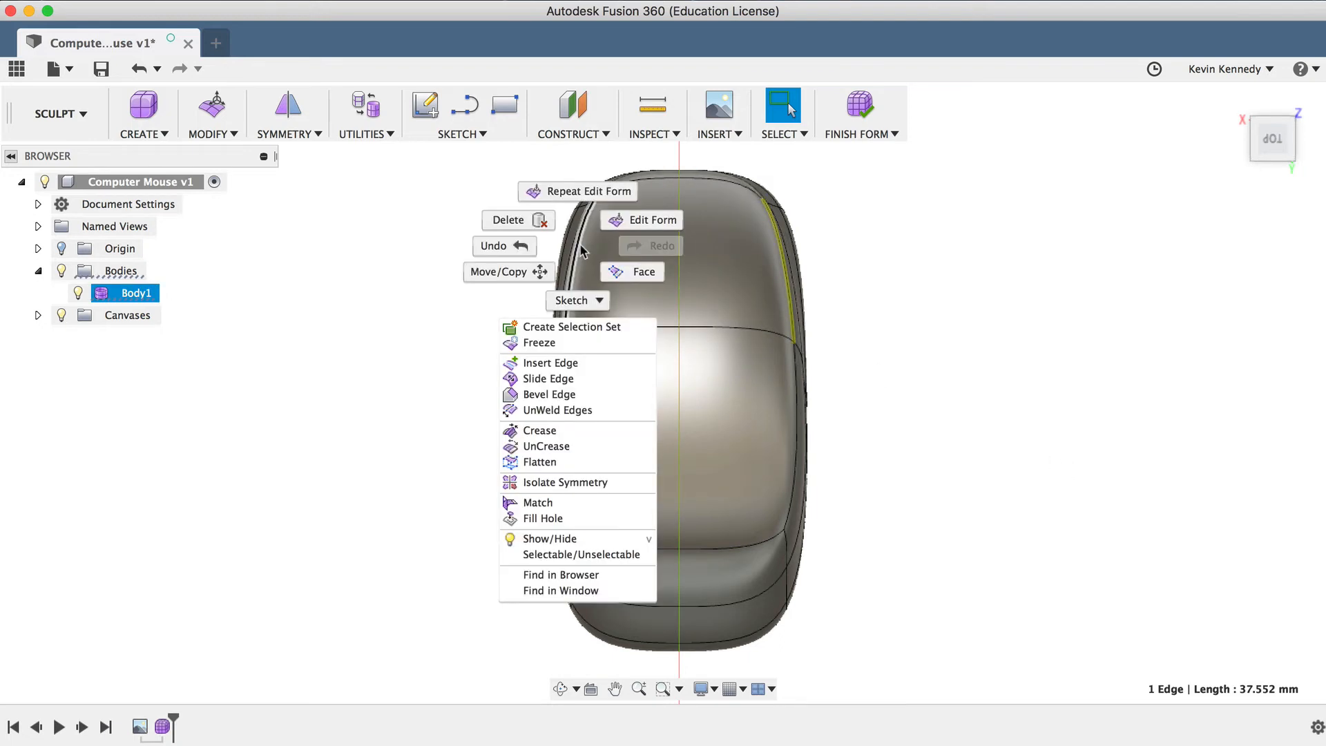
click(618, 221)
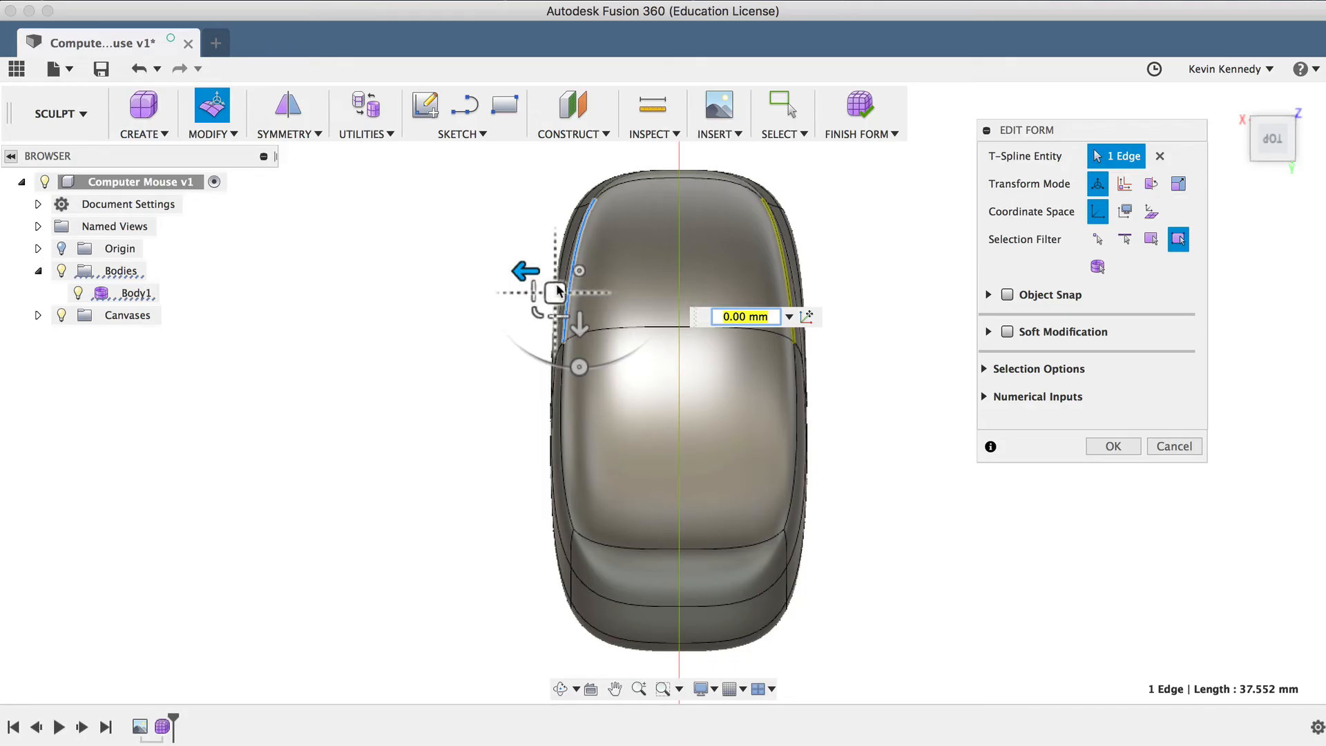
drag(558, 291, 515, 293)
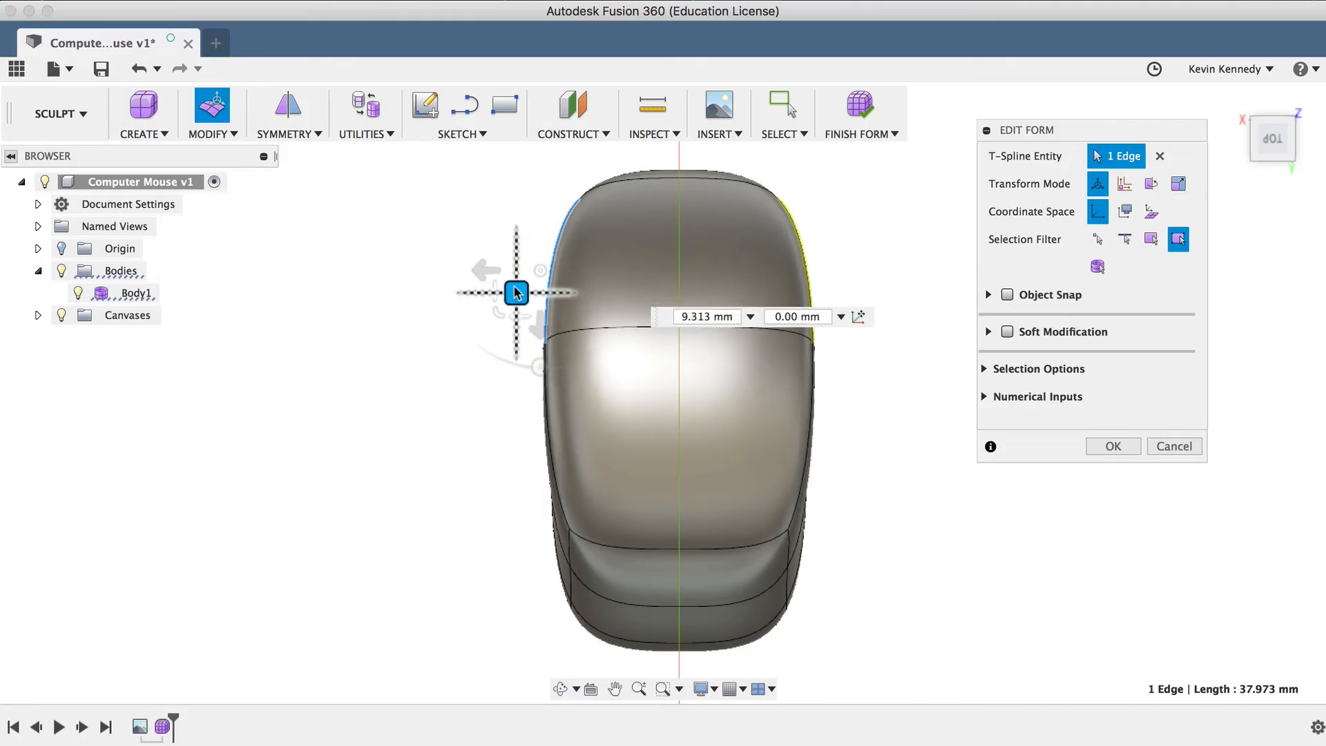
click(1272, 147)
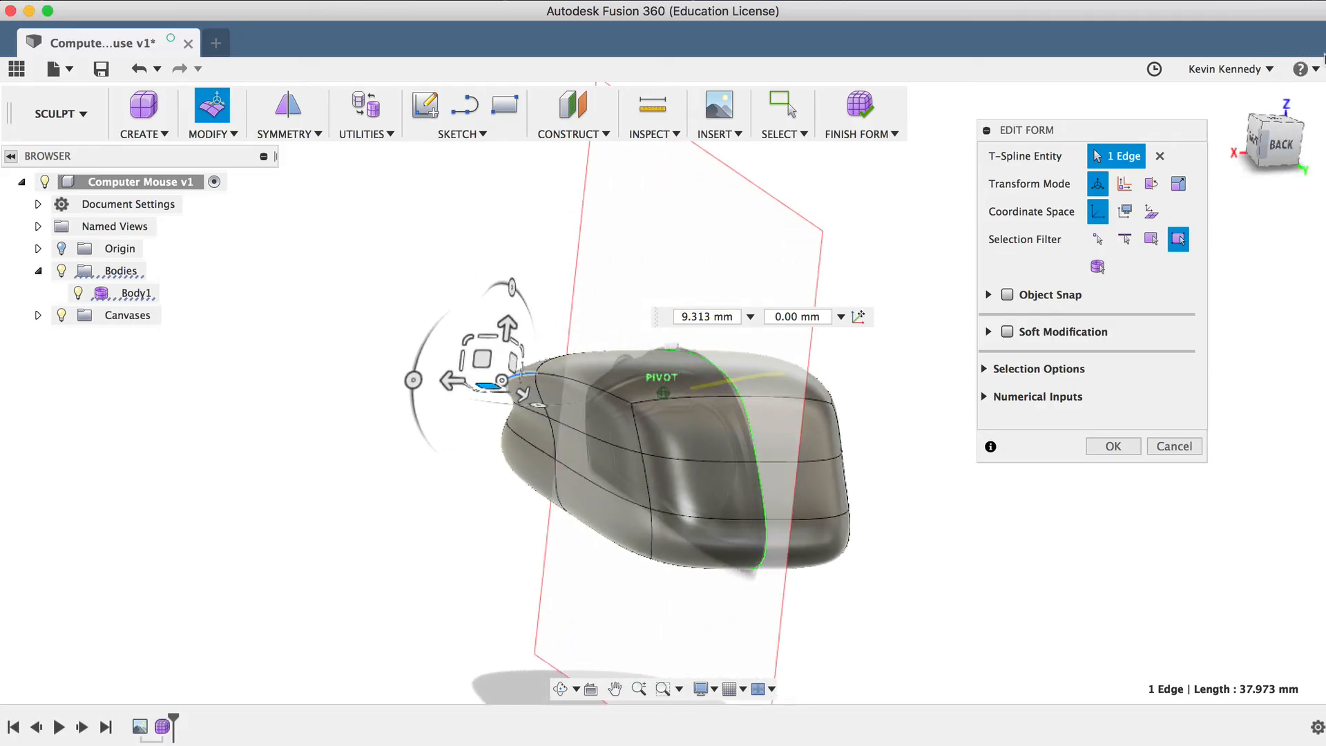
- Shift a left-end vertex about 3 mm and move the narrow-end edge in top view
click(449, 426)
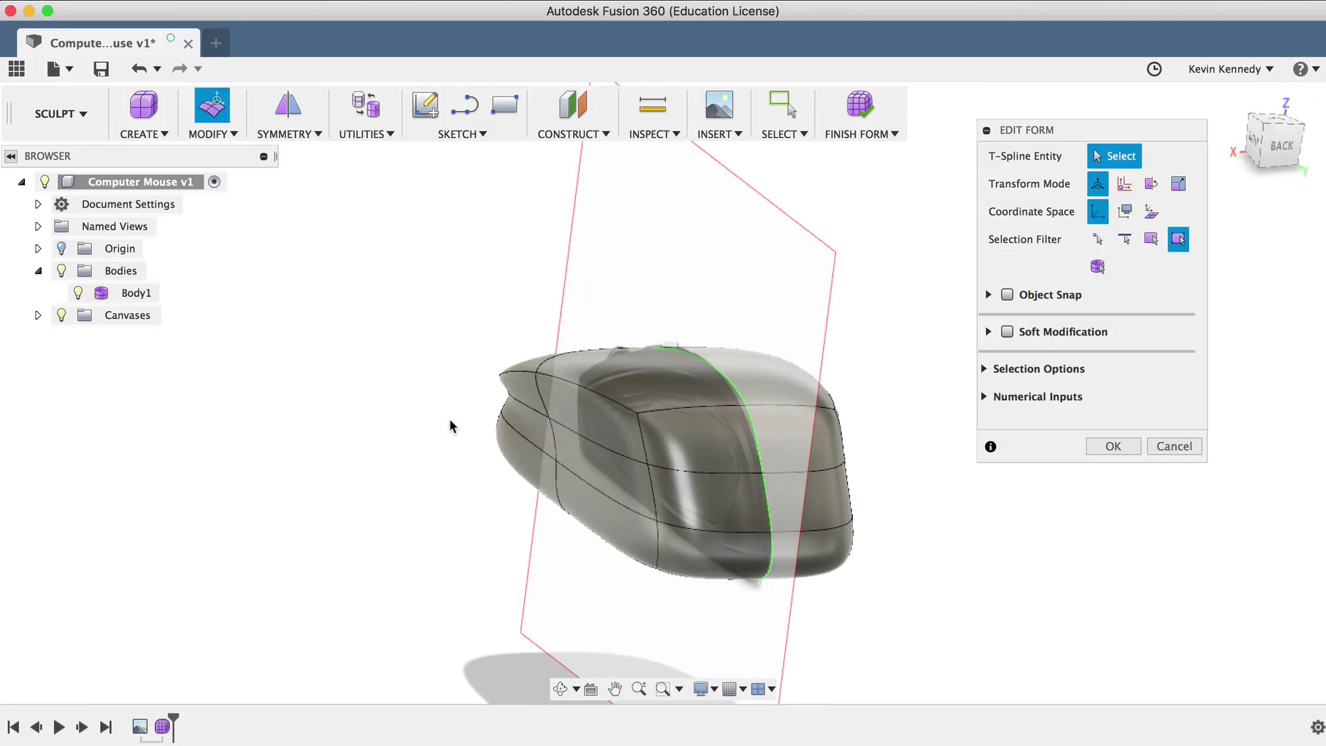
scroll(501, 453, up, 3)
scroll(501, 452, up, 3)
scroll(500, 452, up, 3)
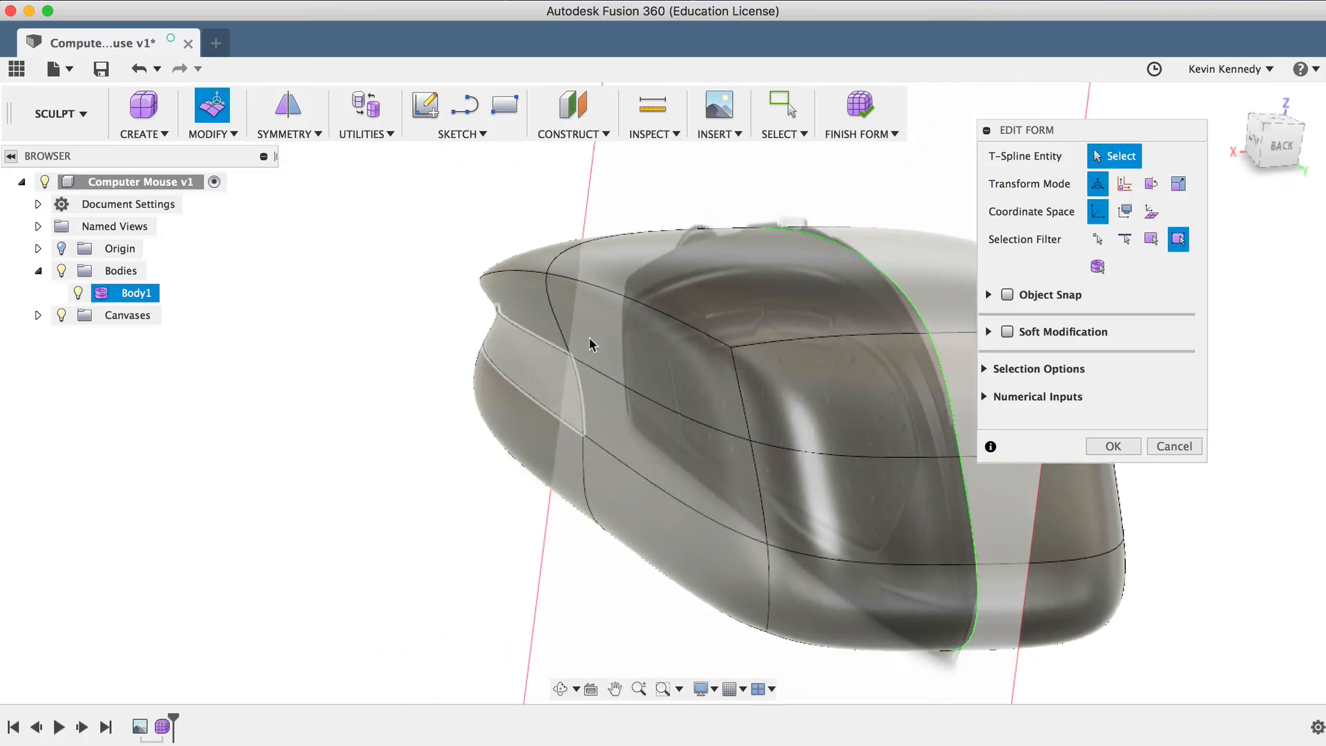
click(571, 359)
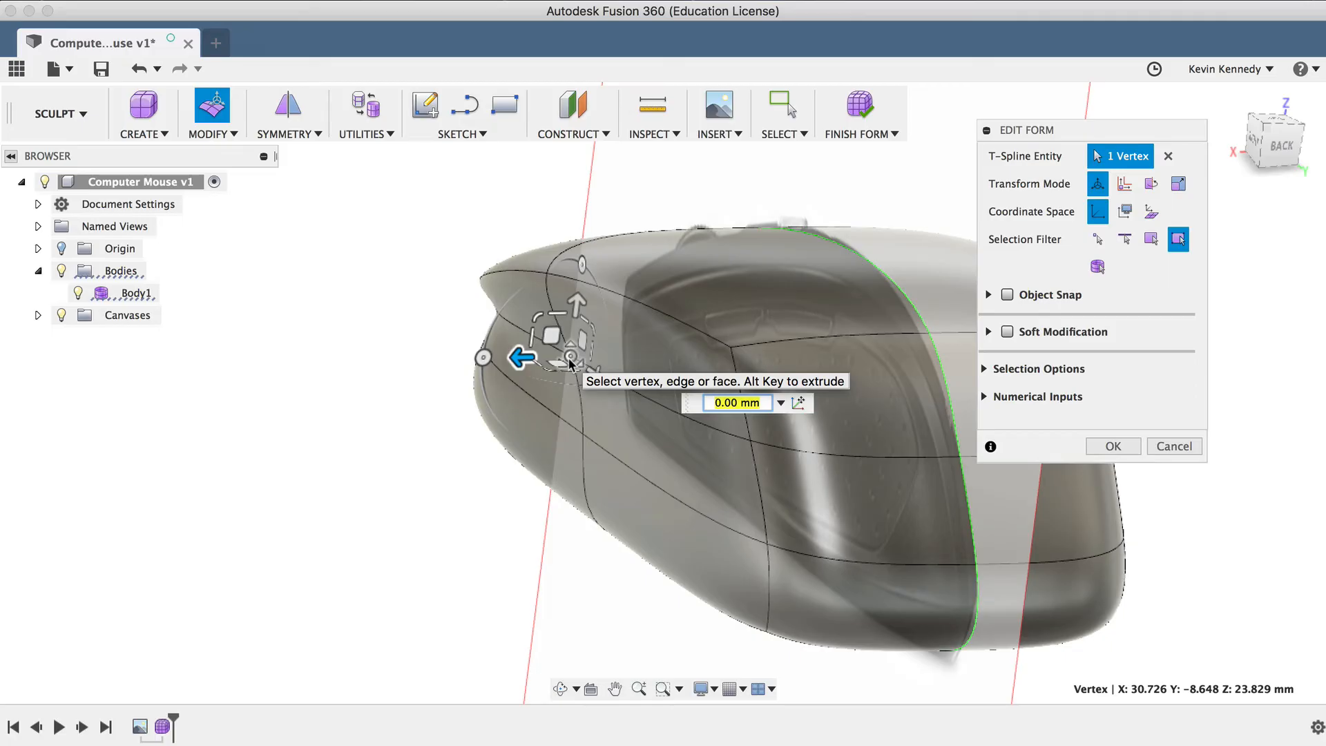
drag(517, 361, 539, 362)
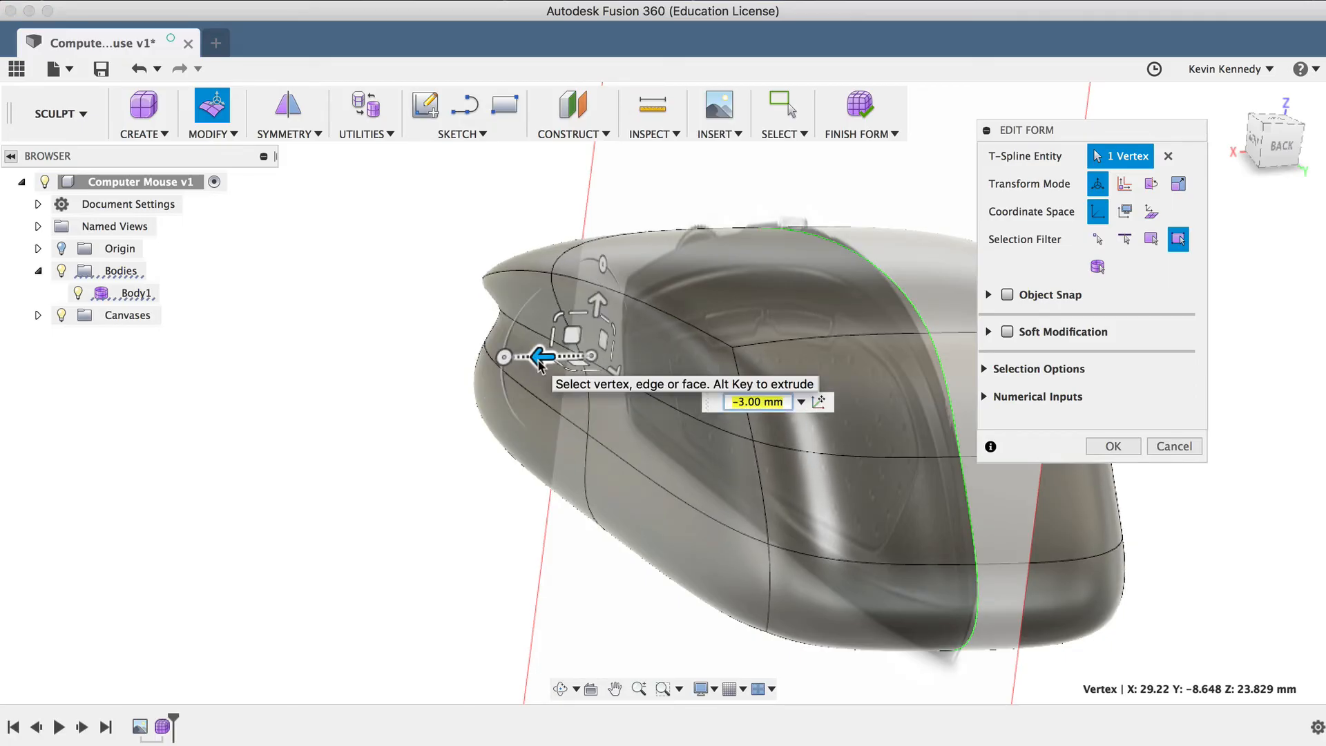
text(-4)
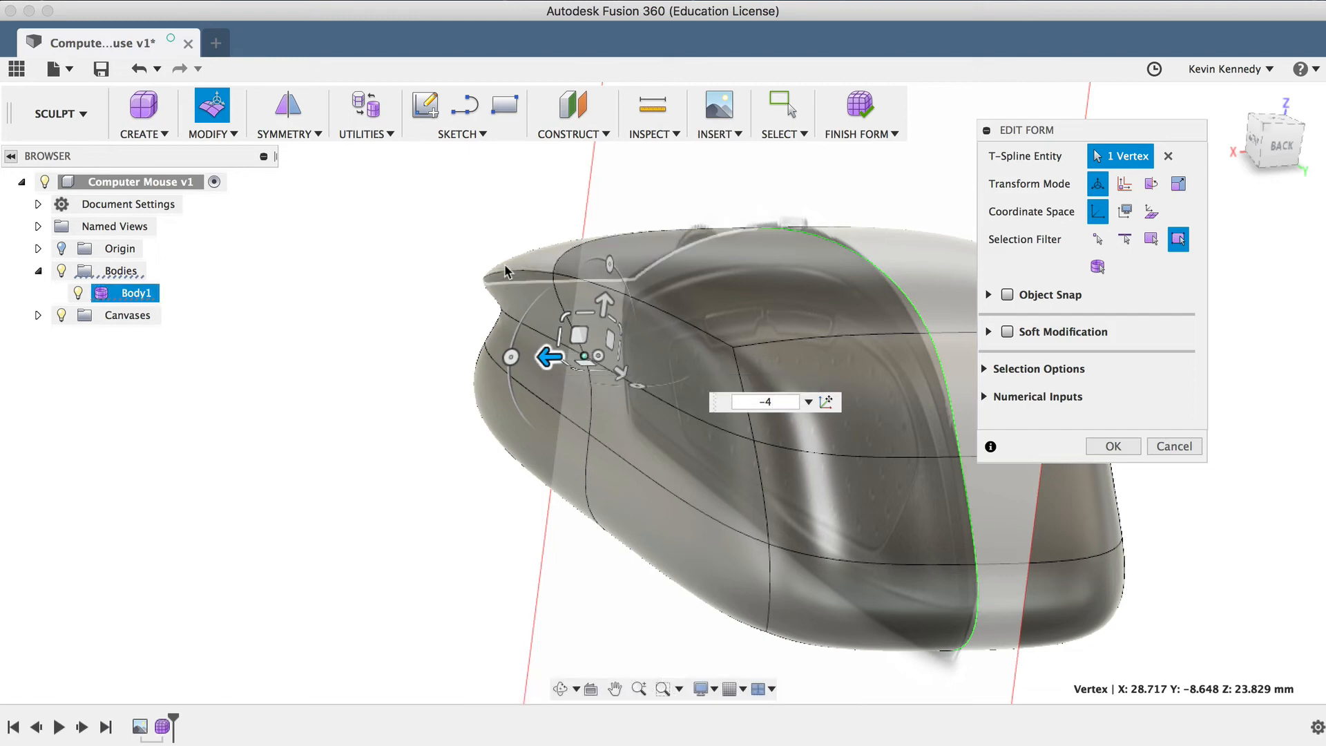
click(509, 267)
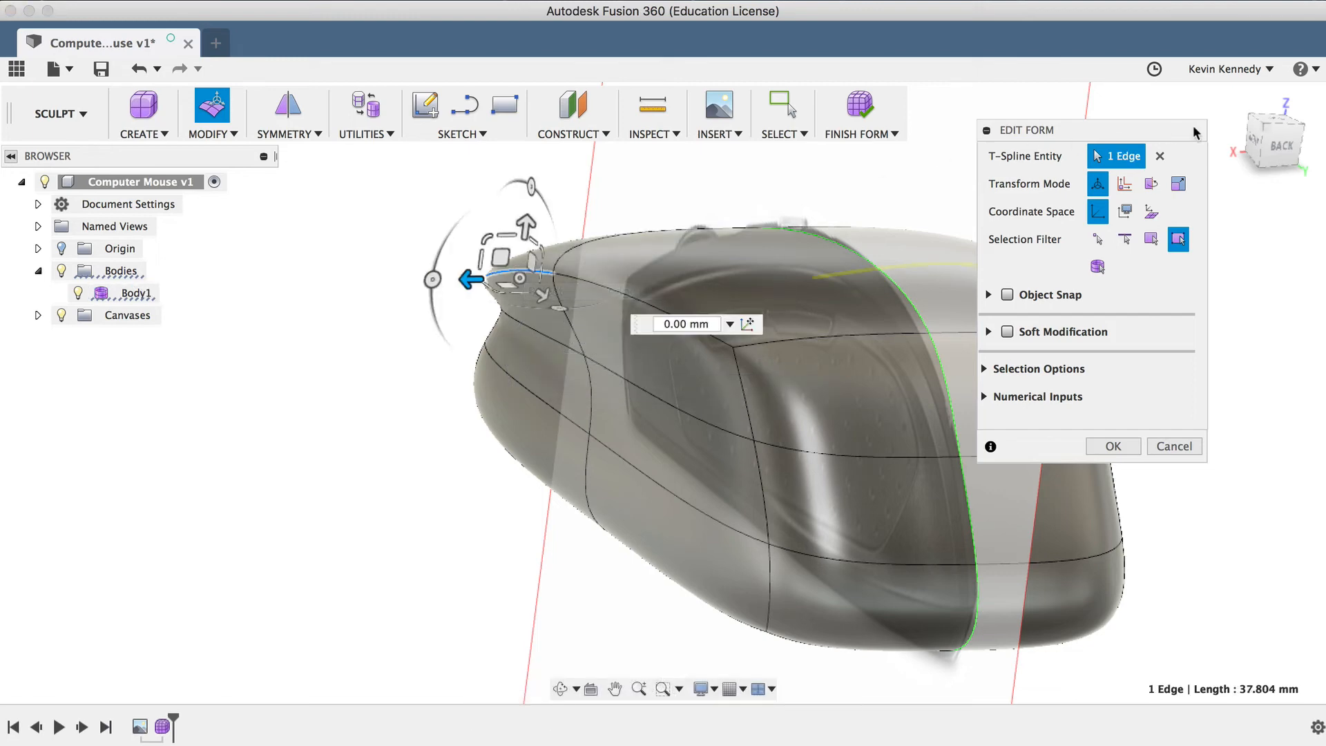
click(1276, 123)
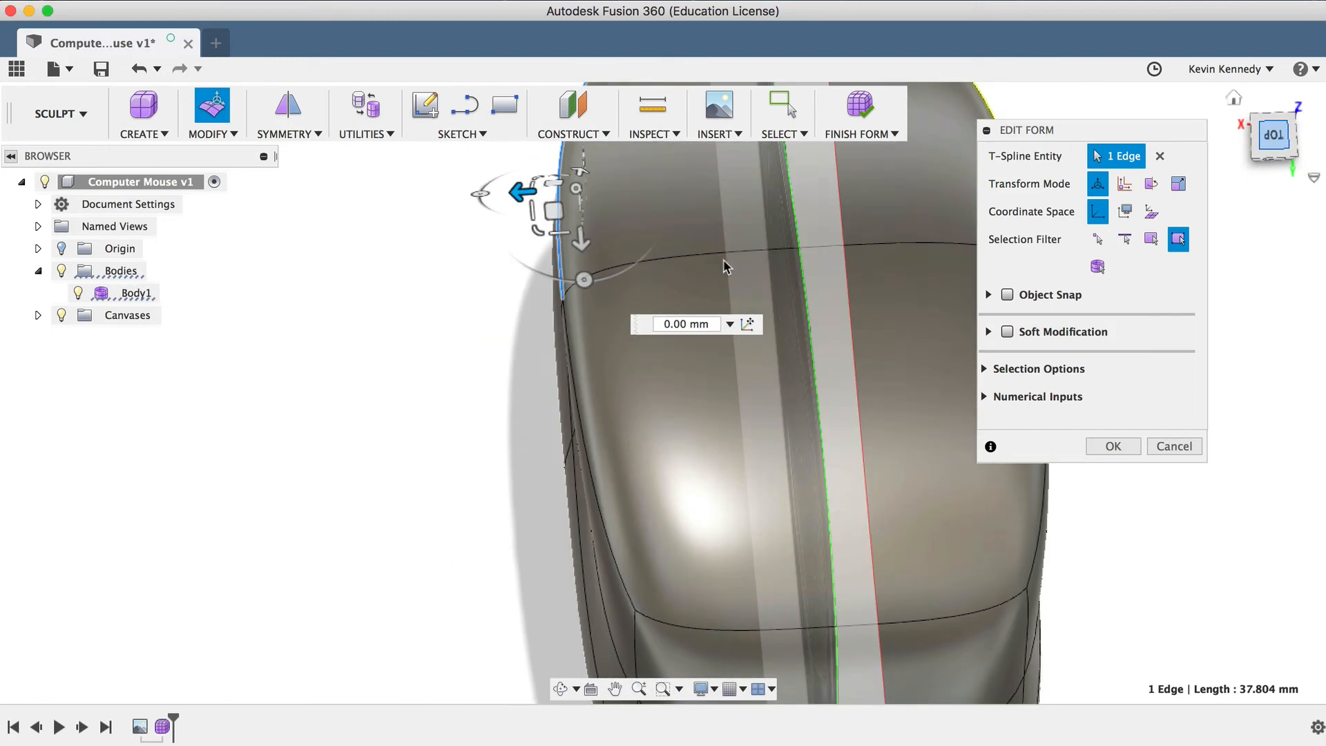
drag(552, 211, 538, 223)
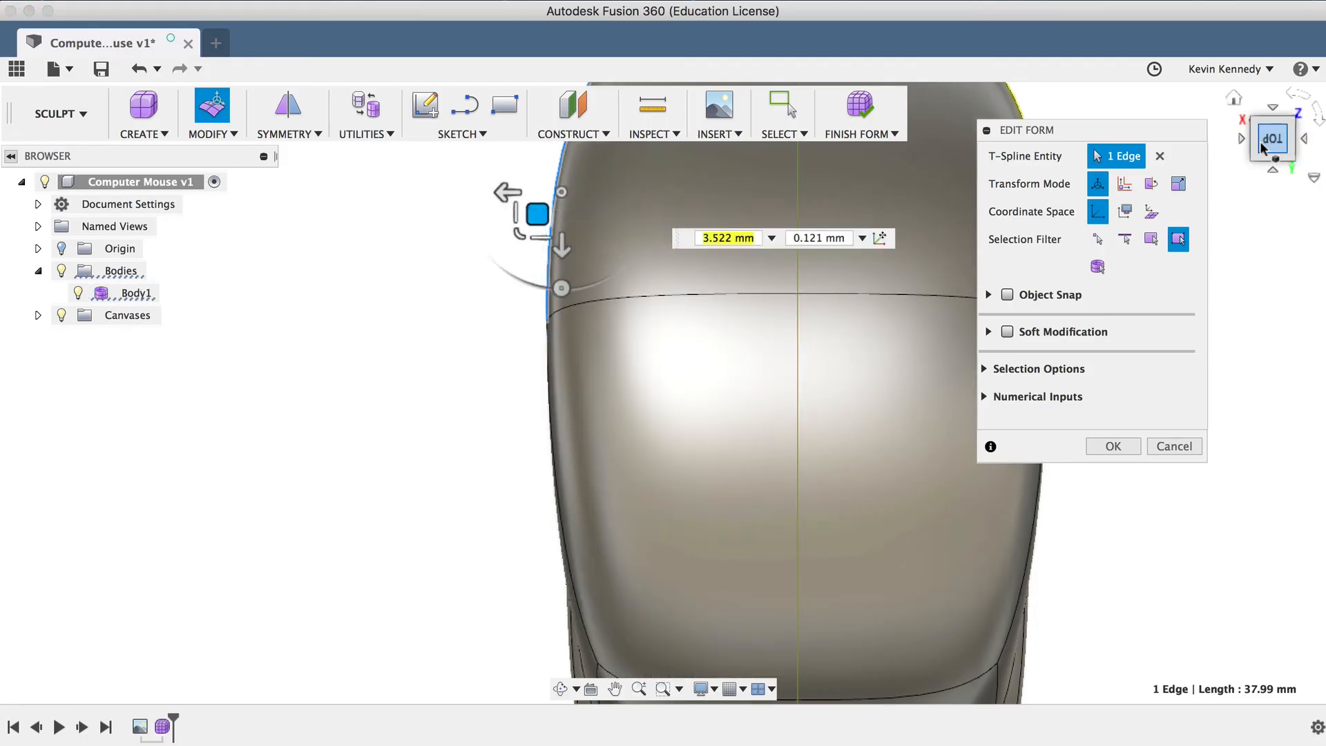
- Push another narrow-end vertex inward and confirm the form edits
shift+middle_drag(664, 391, 634, 370)
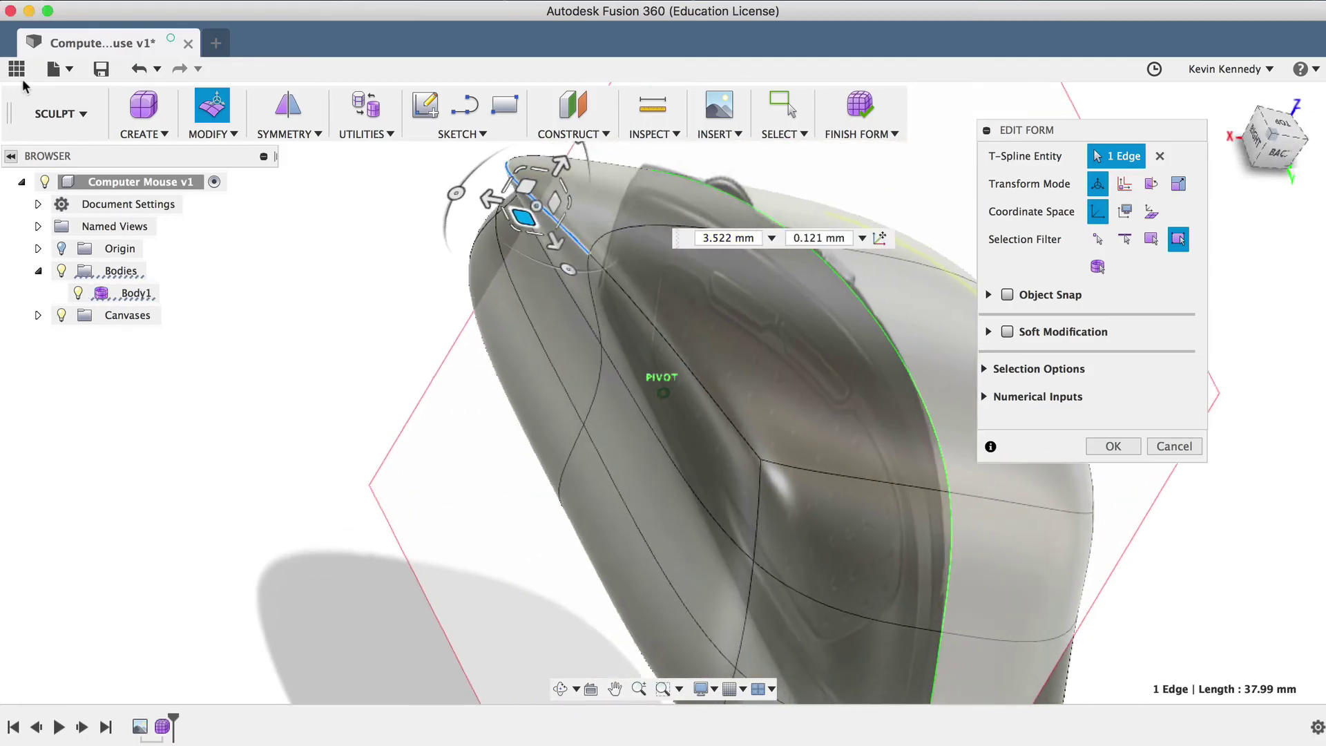
click(601, 350)
drag(593, 345, 579, 340)
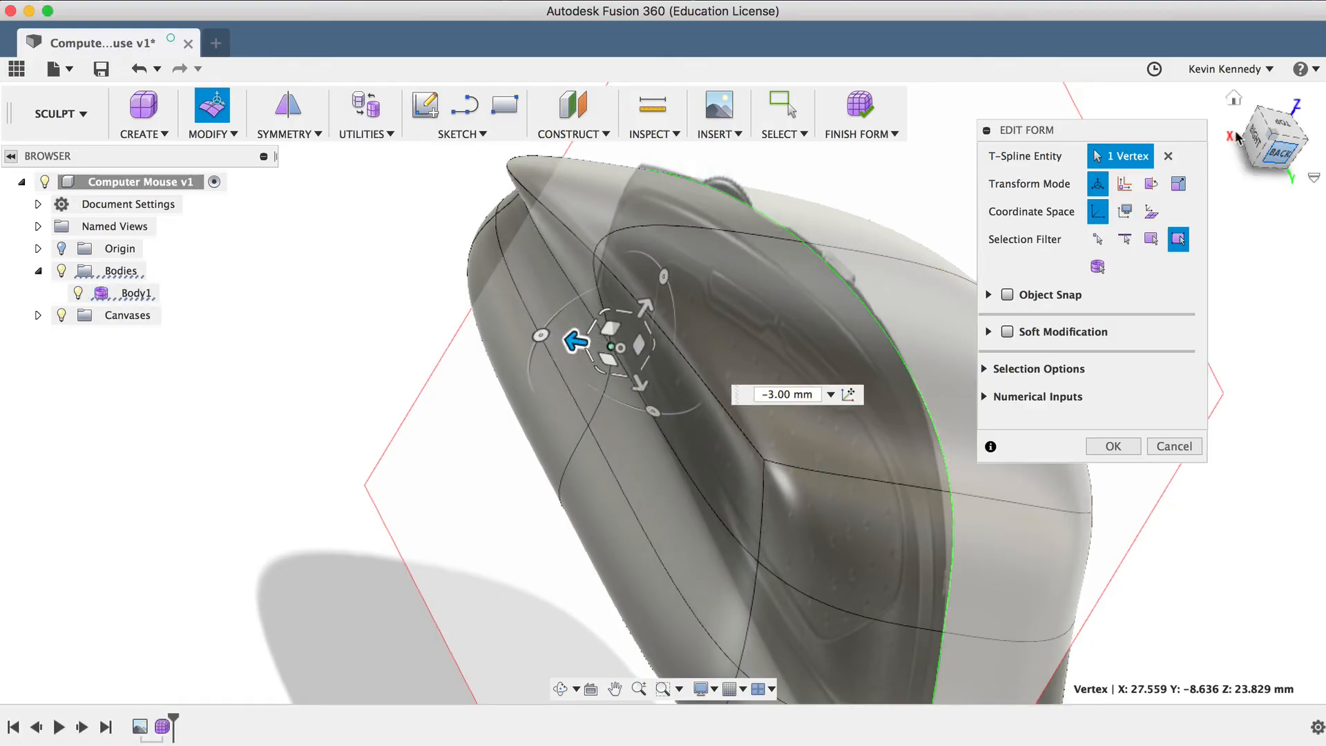
mouse_move(663, 391)
shift+middle_down()
mouse_move(622, 386)
mouse_move(725, 405)
shift+middle_up()
click(1110, 446)
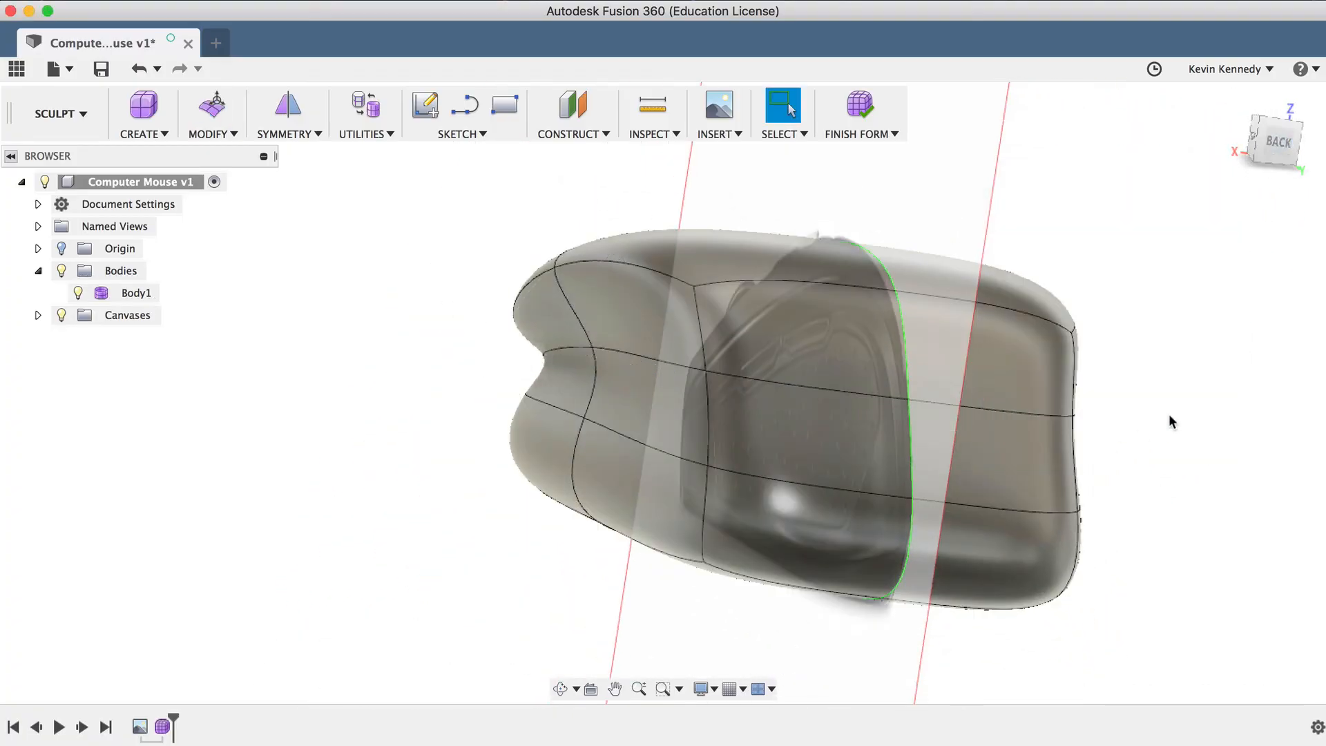
- Crease the edges around both lower front faces of the mouse body
click(1262, 163)
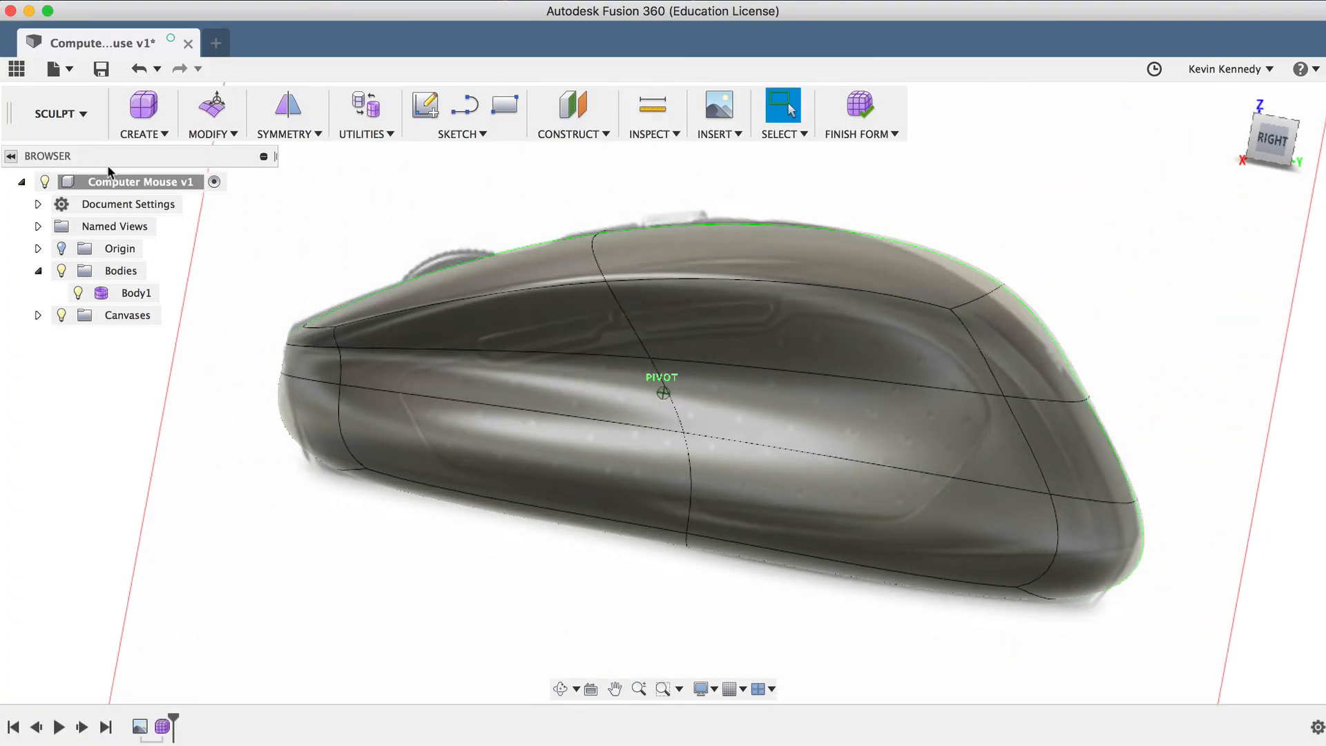
click(1272, 143)
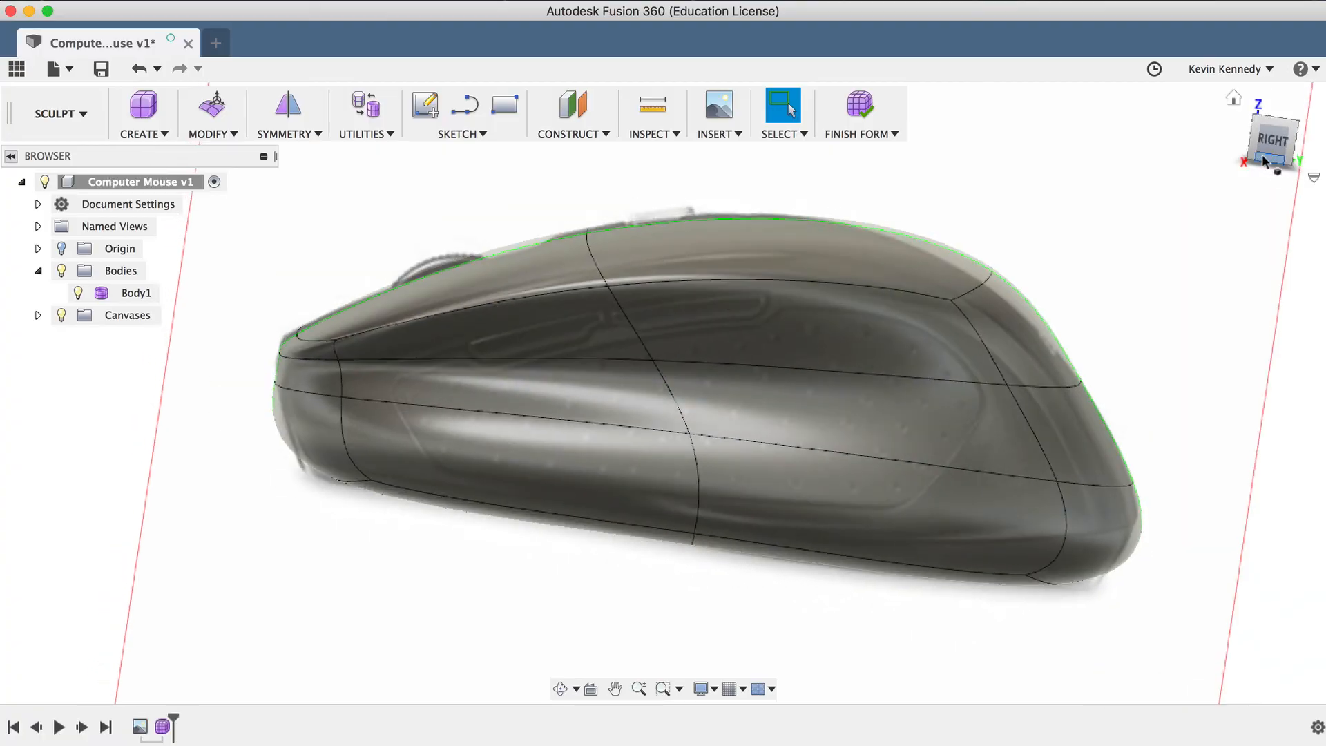
click(1269, 147)
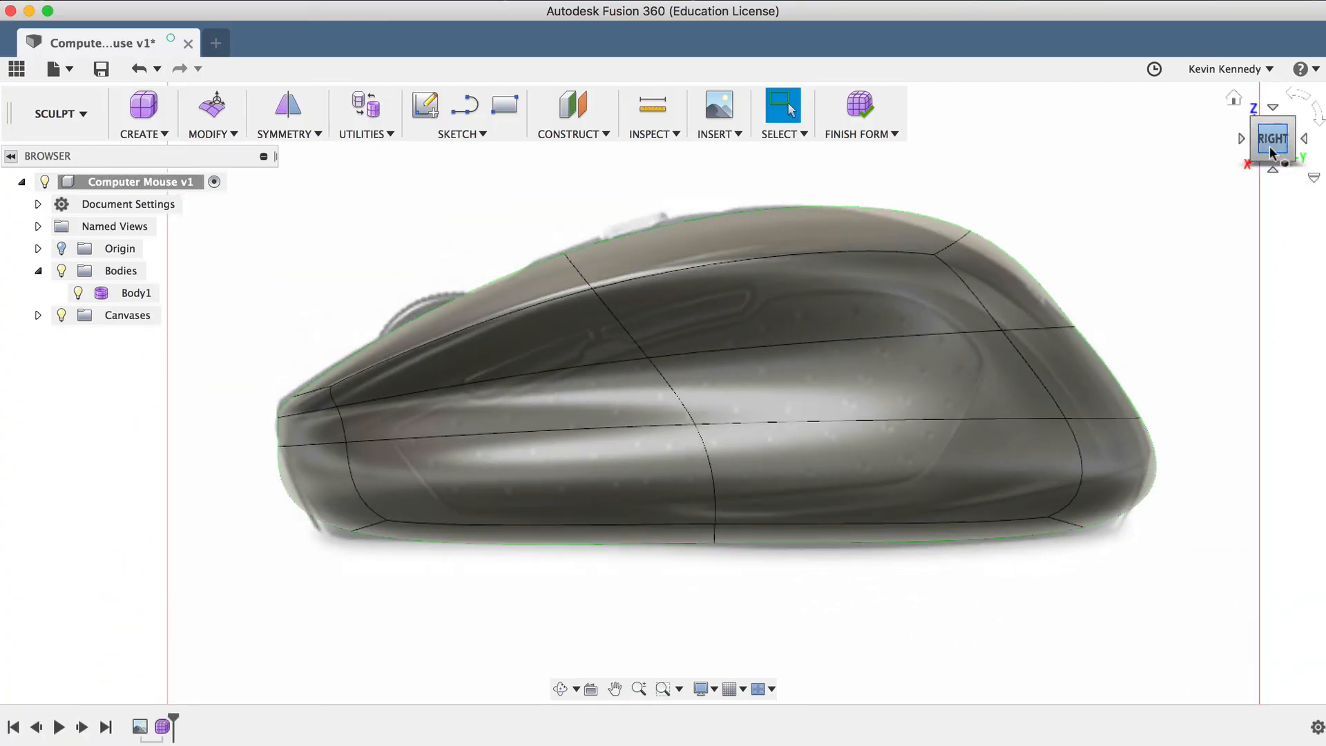
drag(1272, 147, 1273, 134)
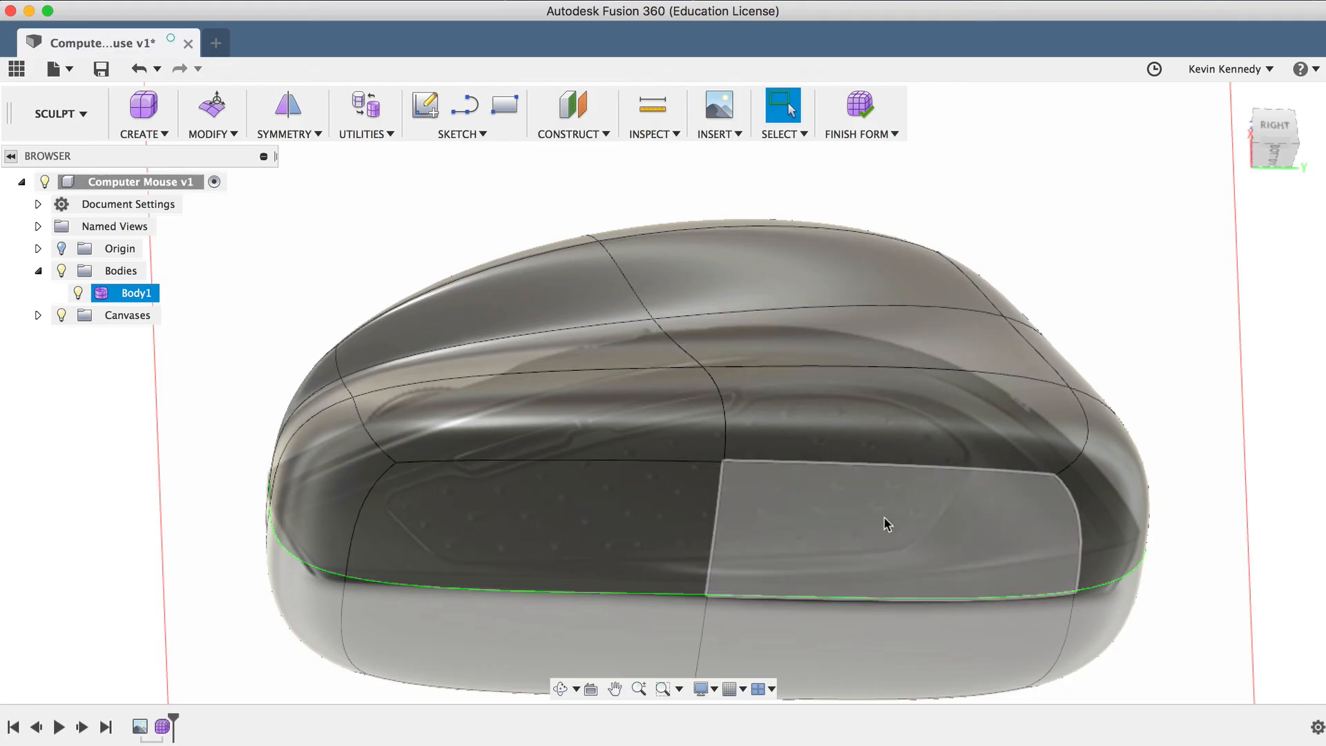
shift+click(886, 524)
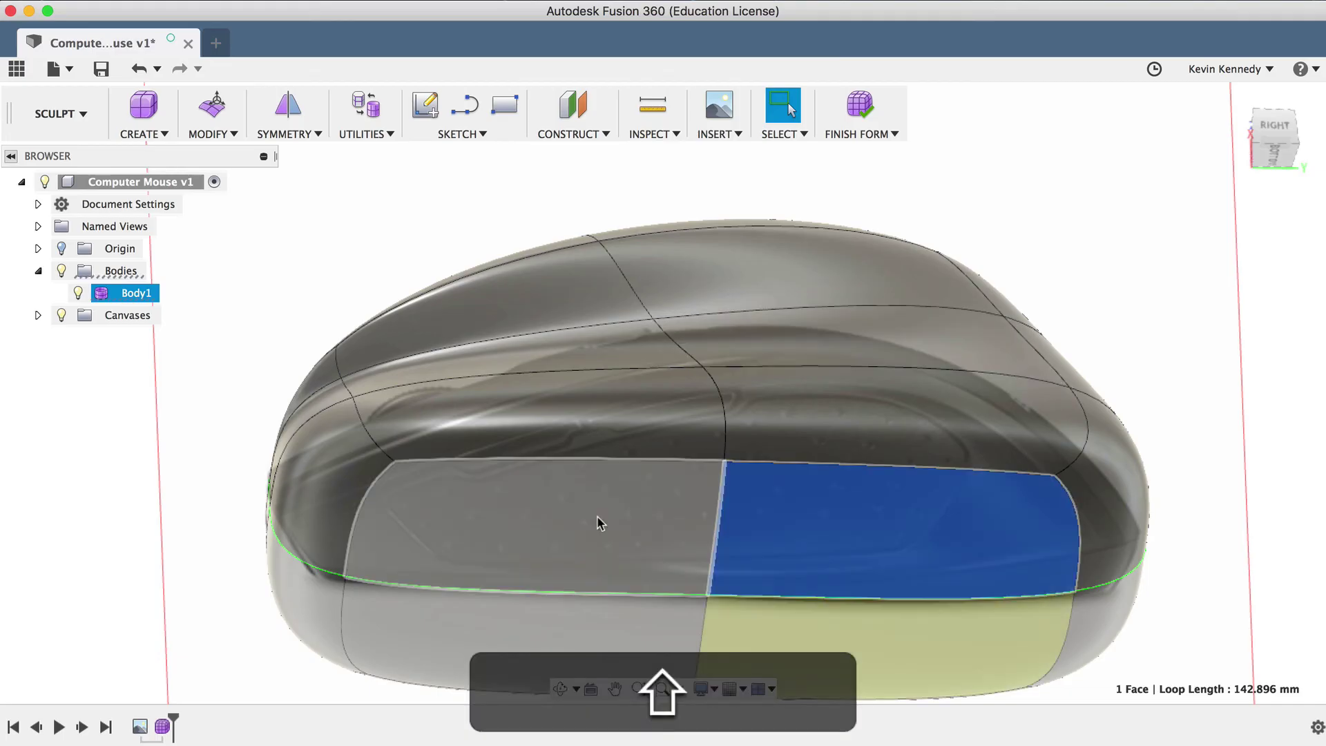
shift+click(514, 531)
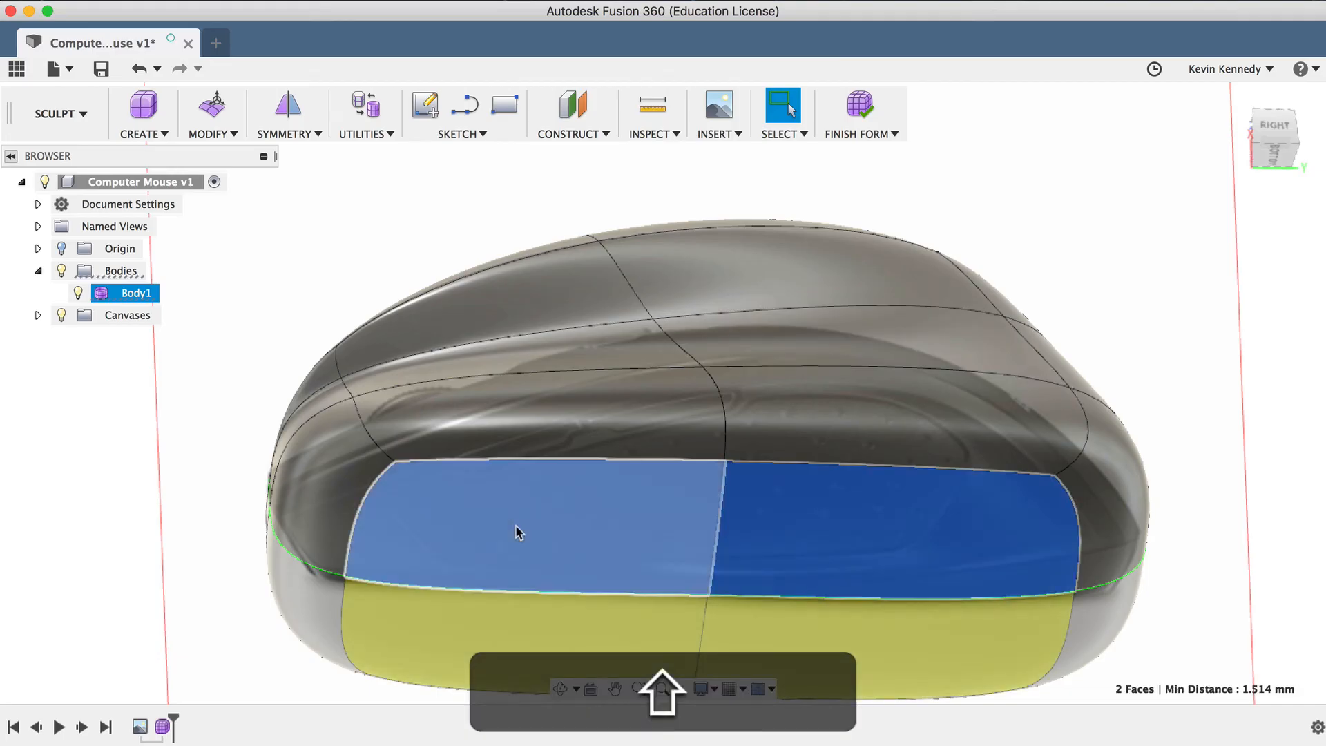
right_click(517, 532)
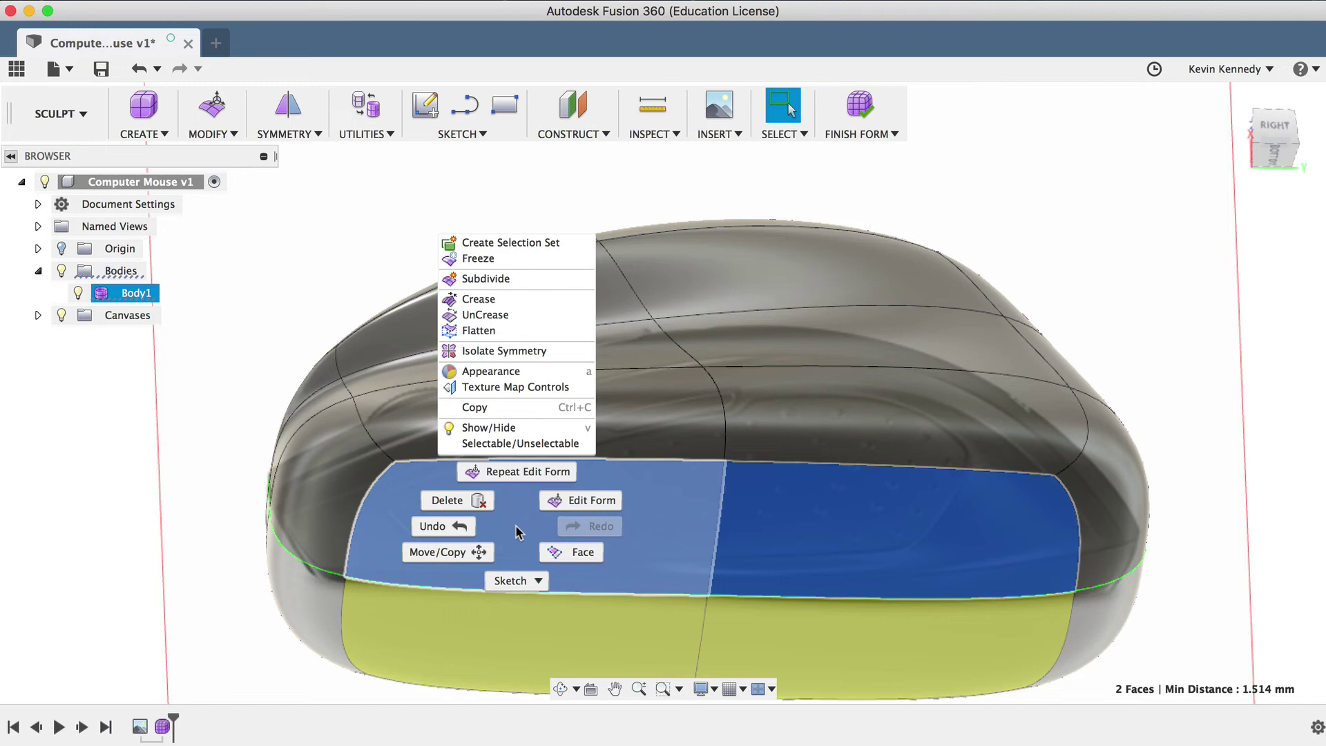
click(510, 299)
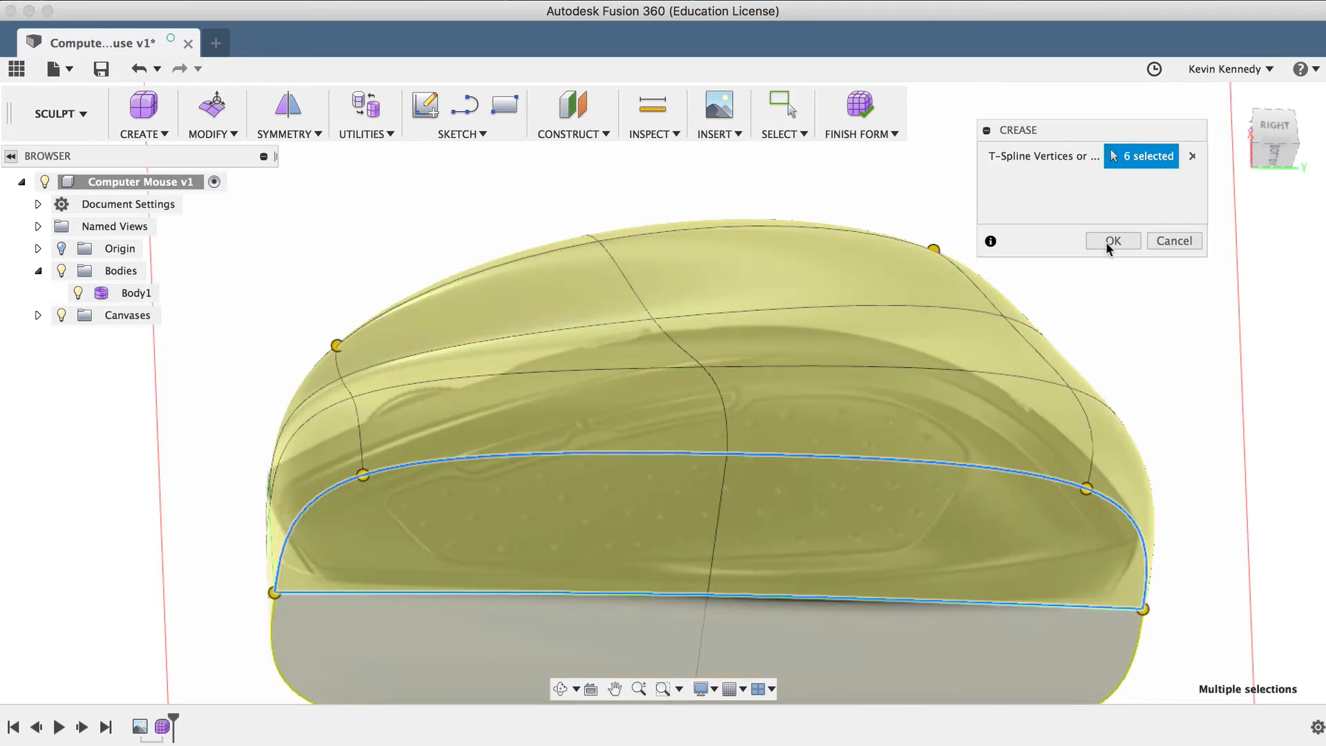
click(1106, 241)
- Reselect both lower faces and start the Flatten command on them
click(1281, 129)
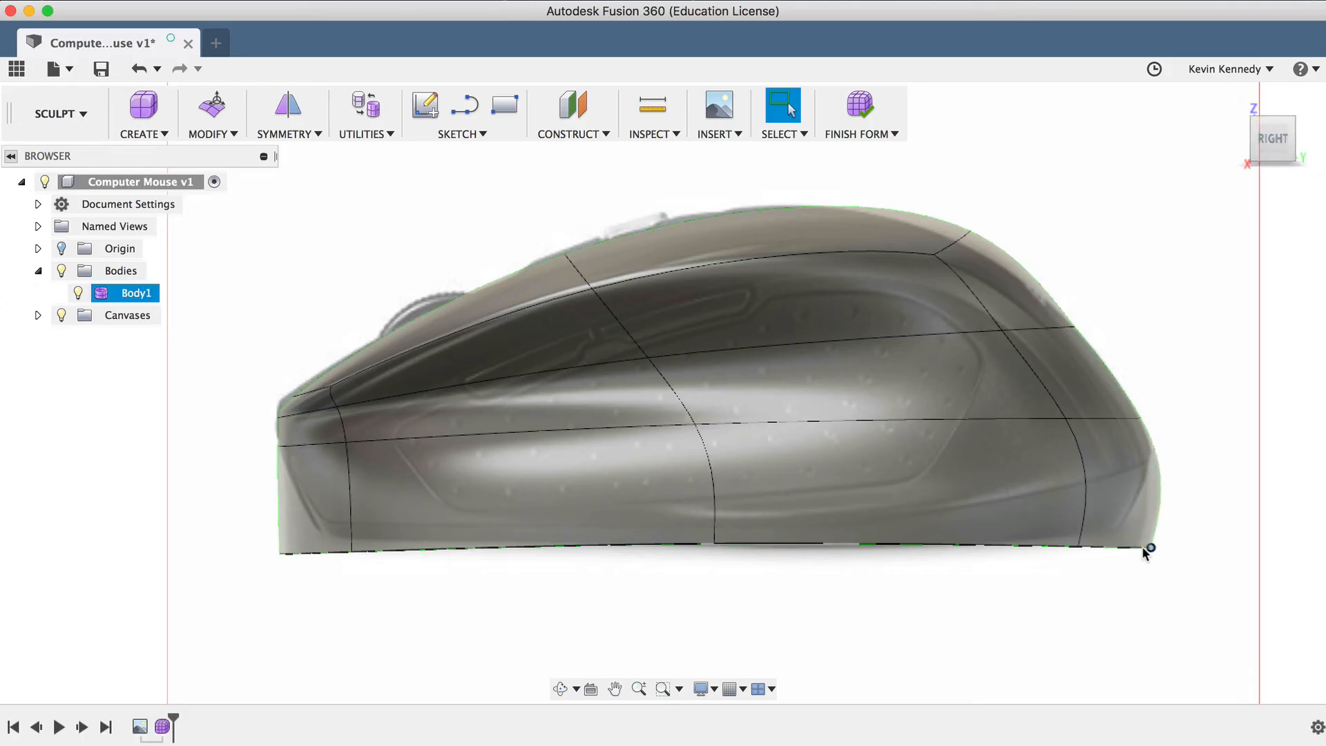
click(1274, 145)
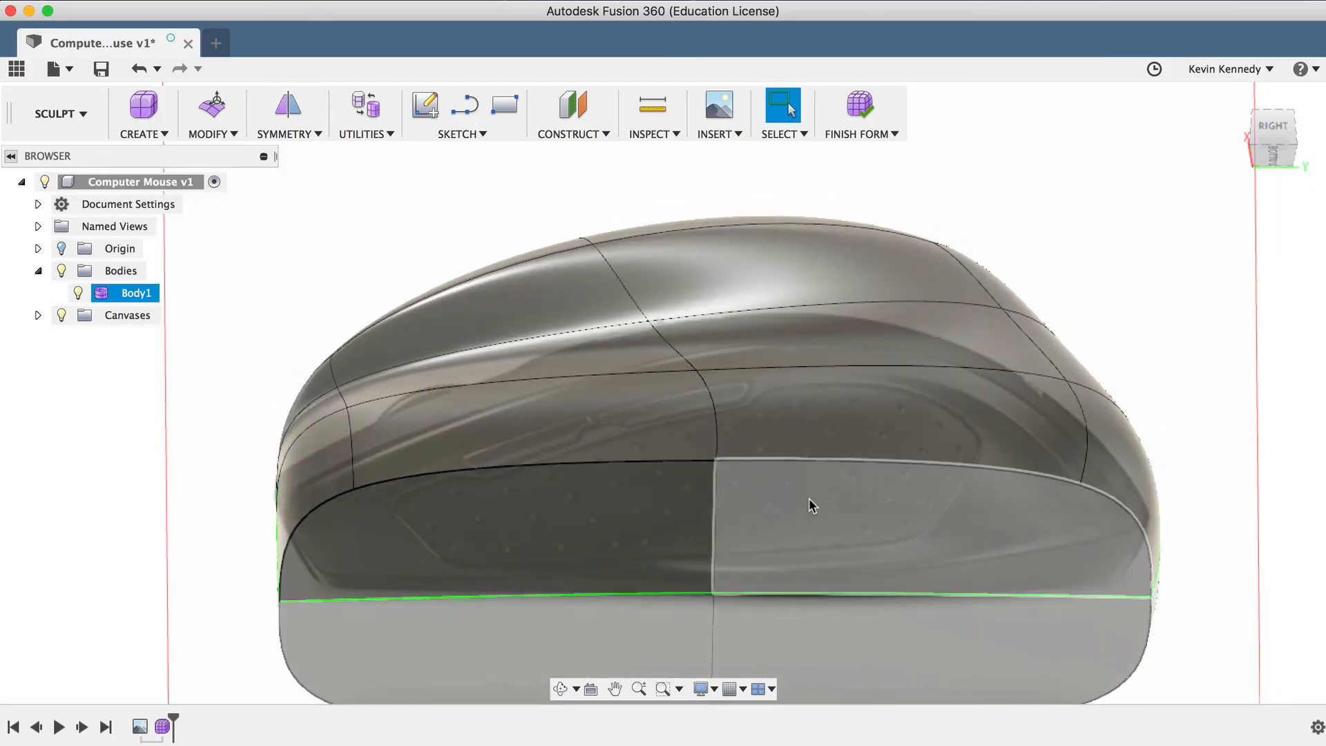
click(809, 498)
click(616, 520)
click(211, 134)
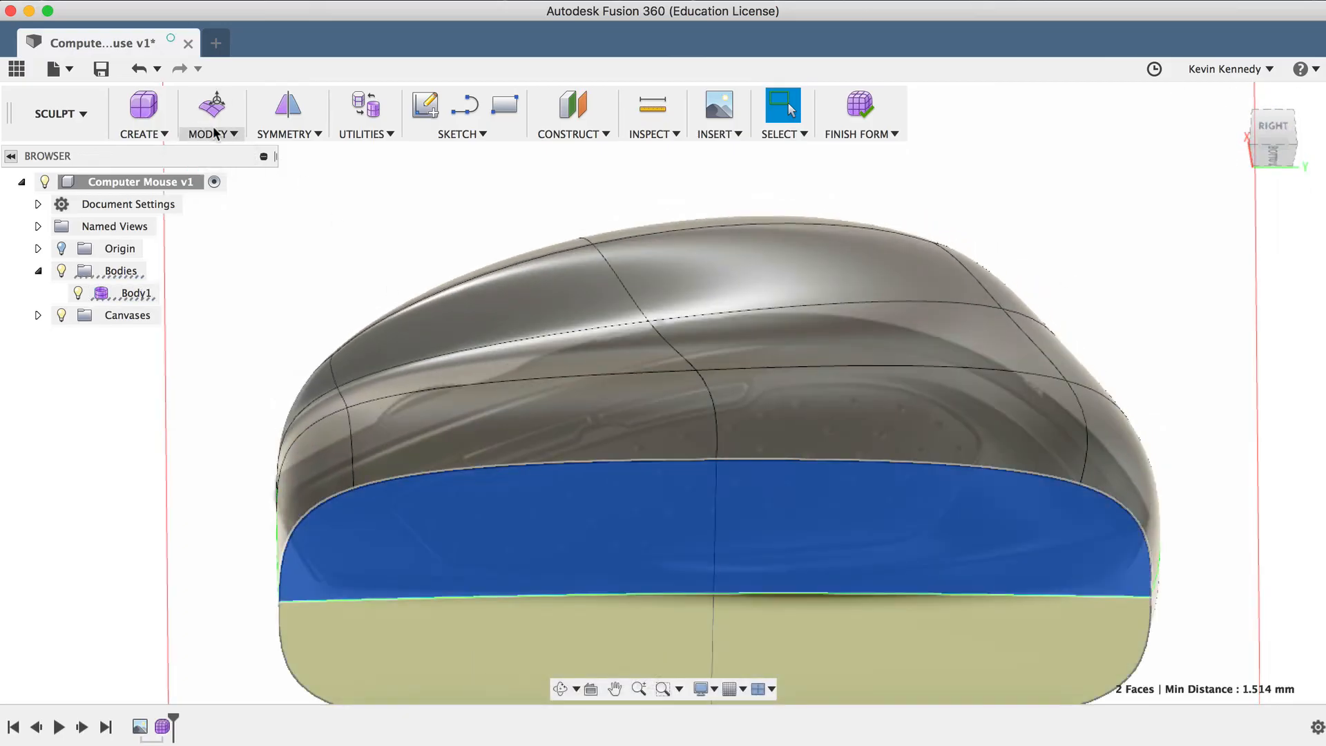
click(257, 429)
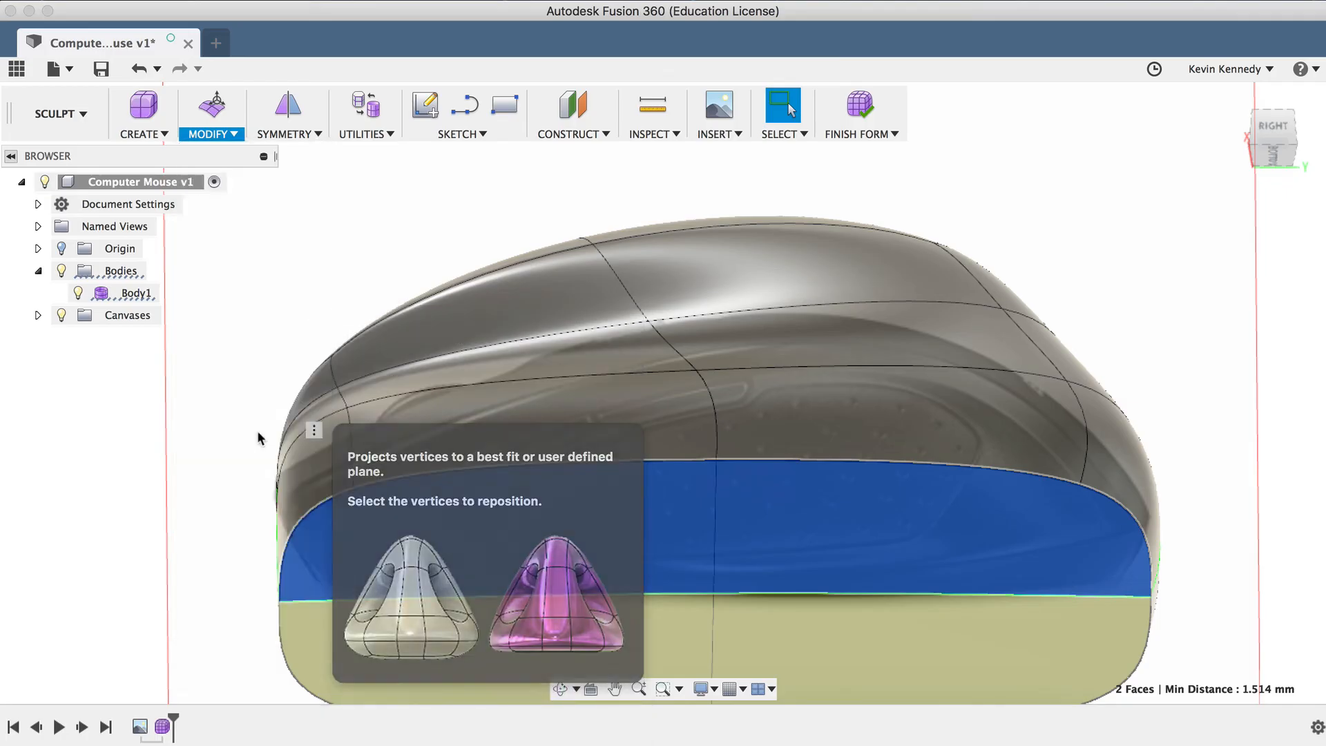
- Flatten the bottom faces into a straight base and check it from the right side
click(1109, 241)
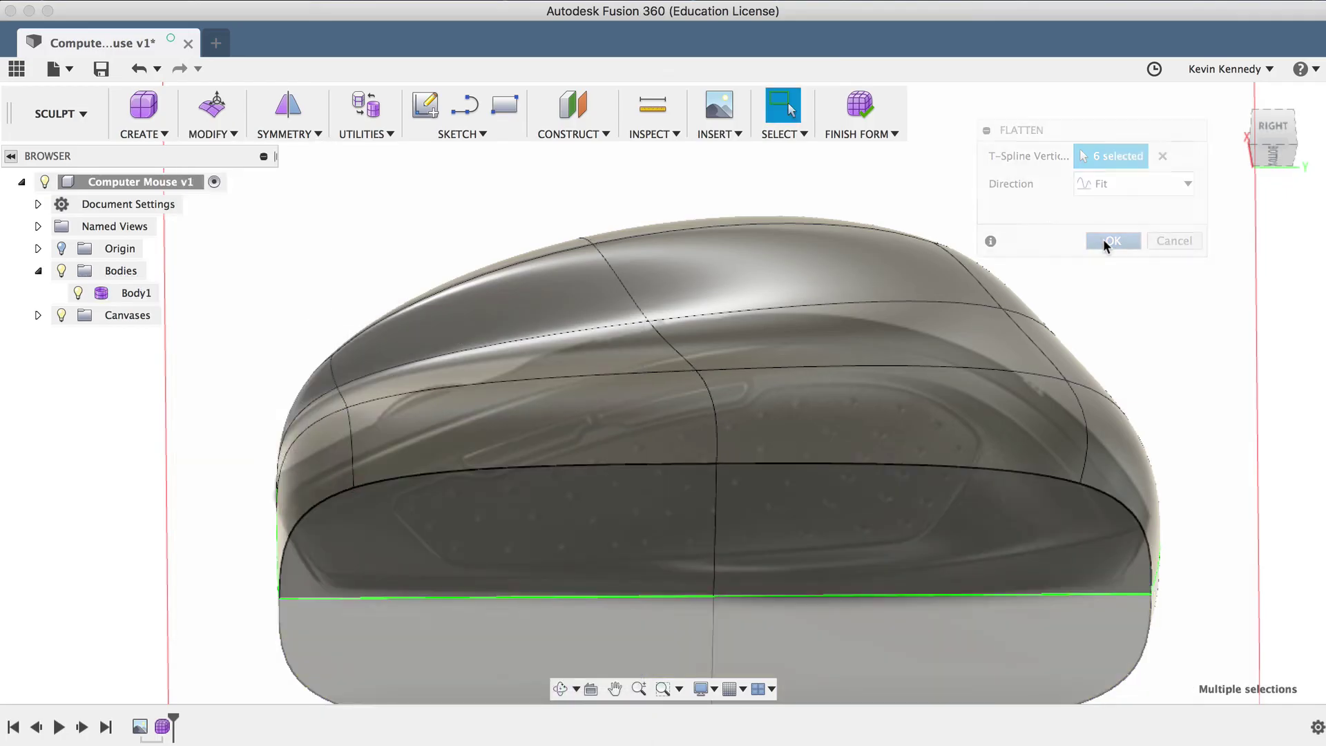
click(1282, 125)
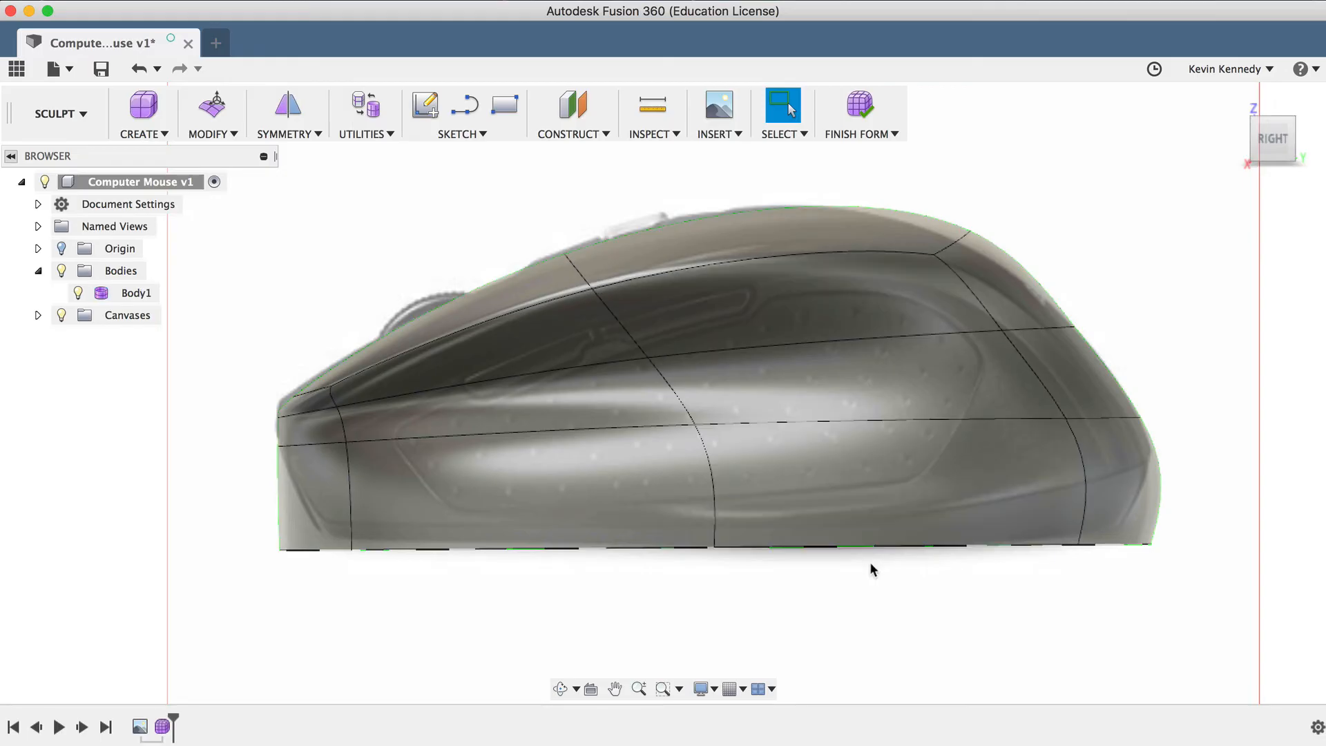
key(F6)
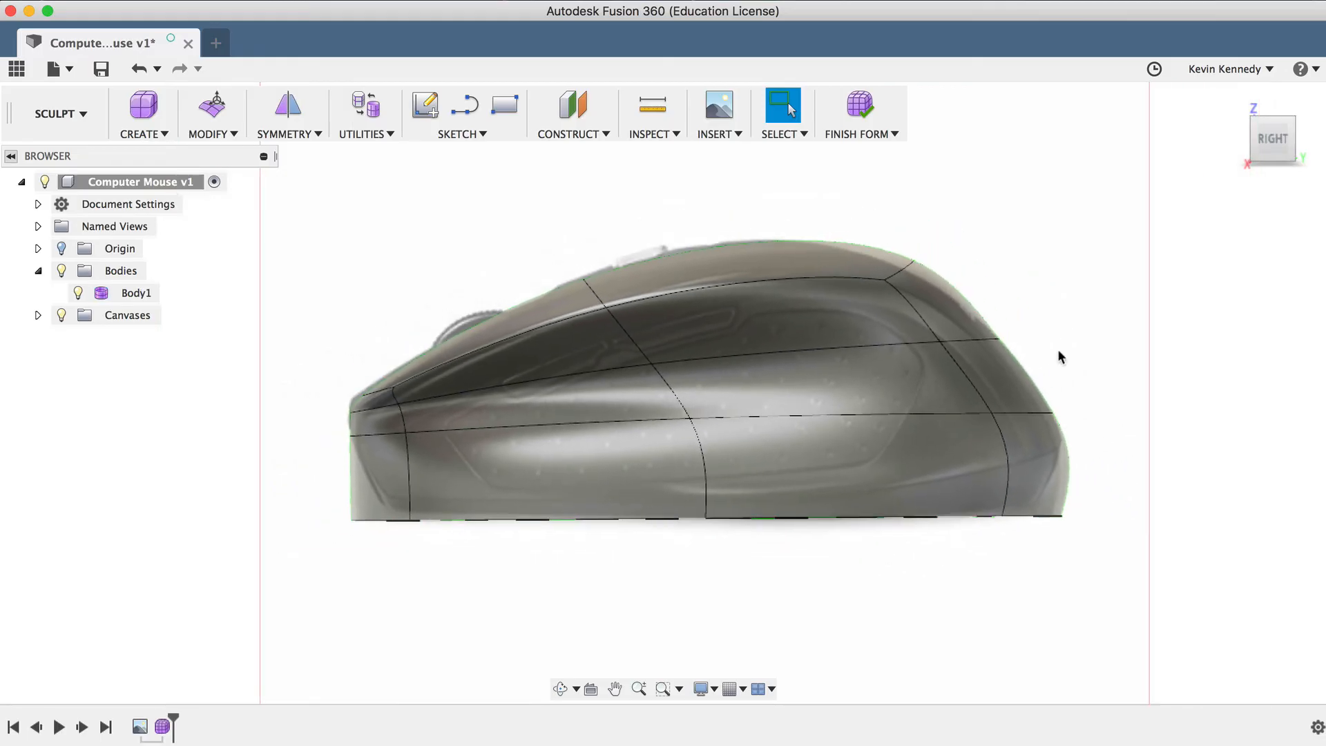
mouse_move(1272, 138)
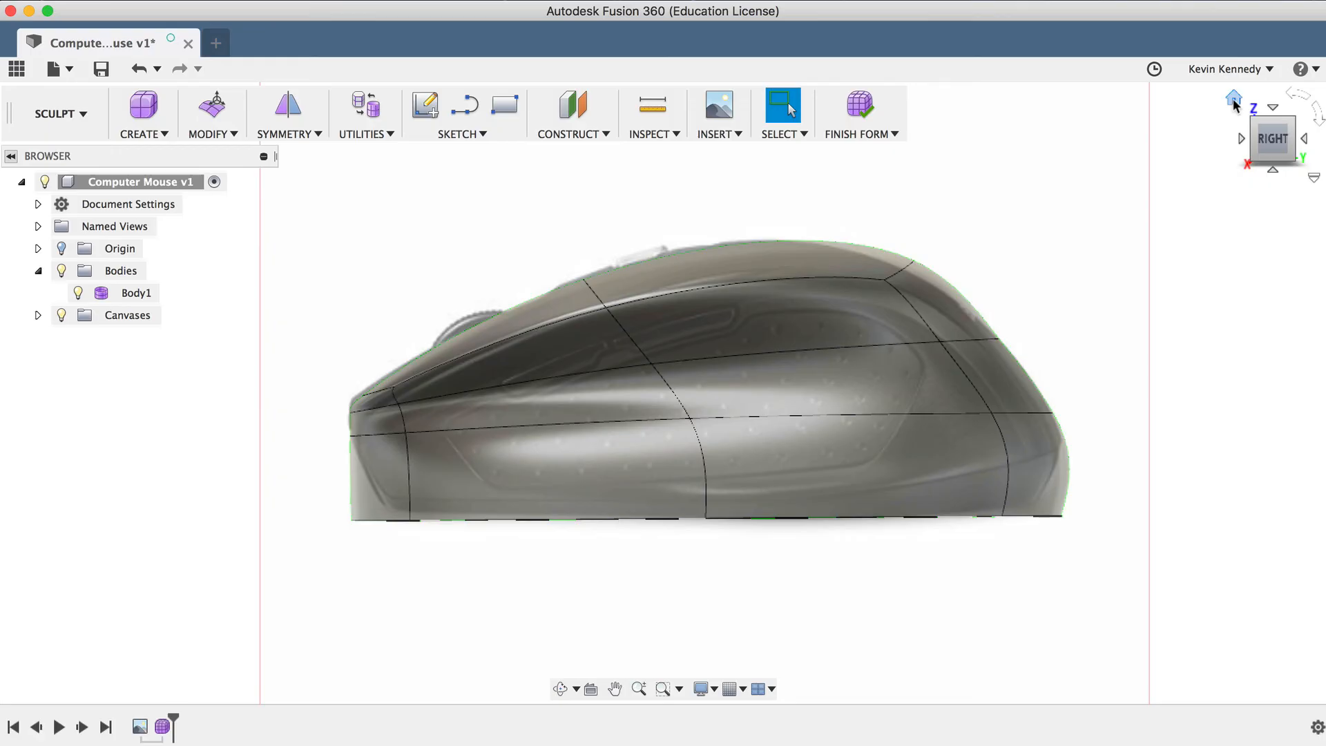
click(1234, 100)
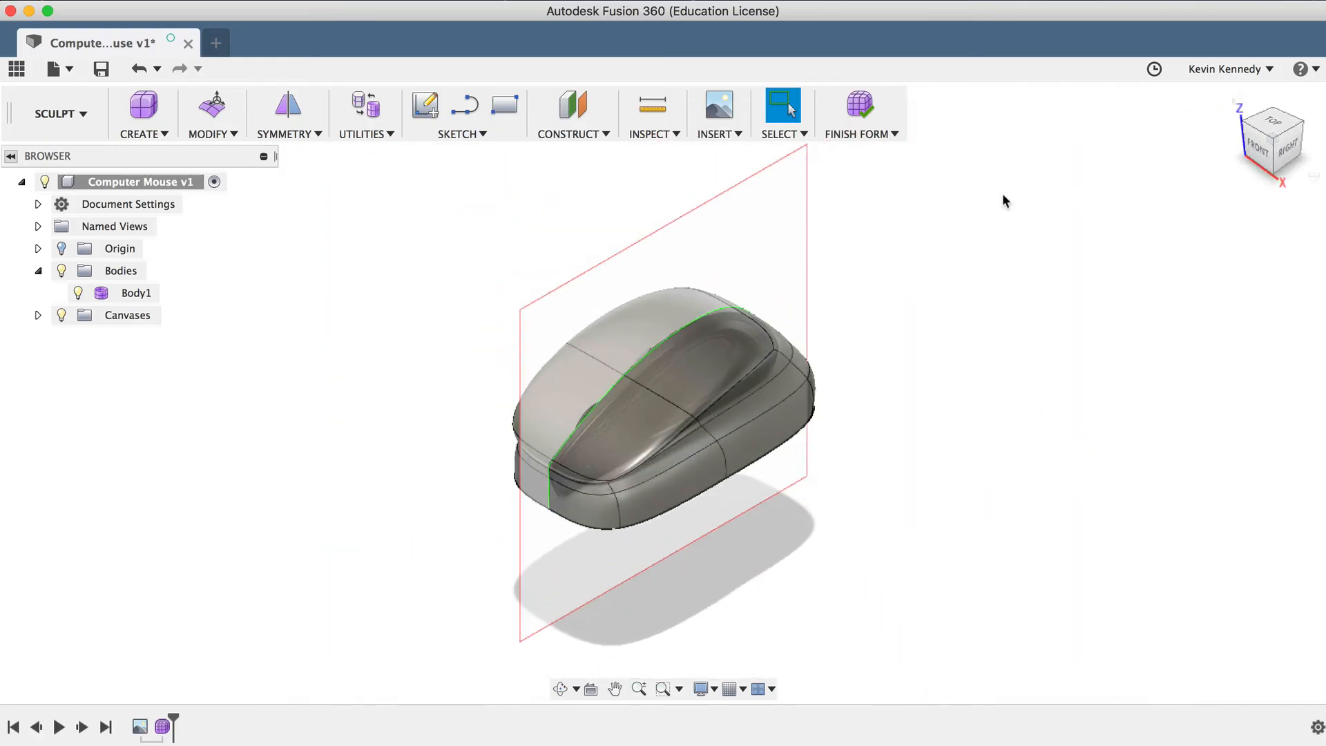
scroll(512, 540, up, 3)
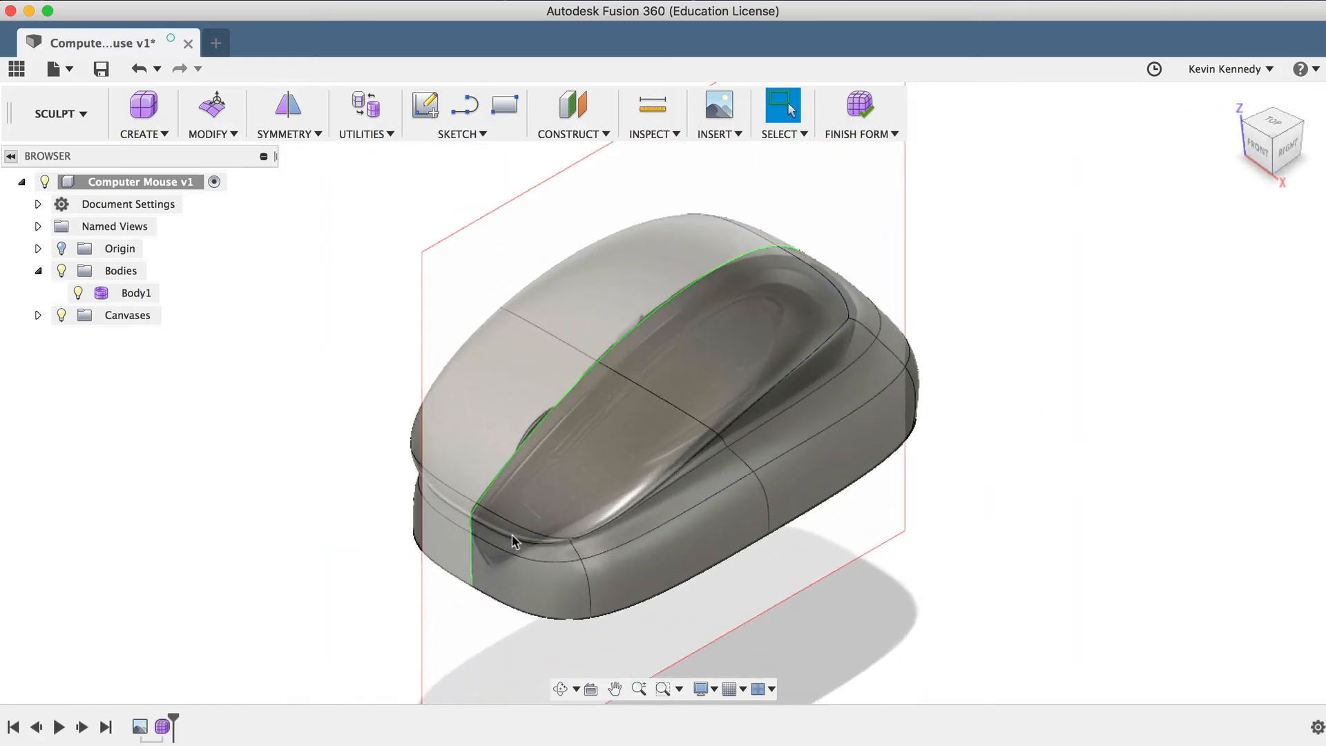
scroll(511, 540, up, 2)
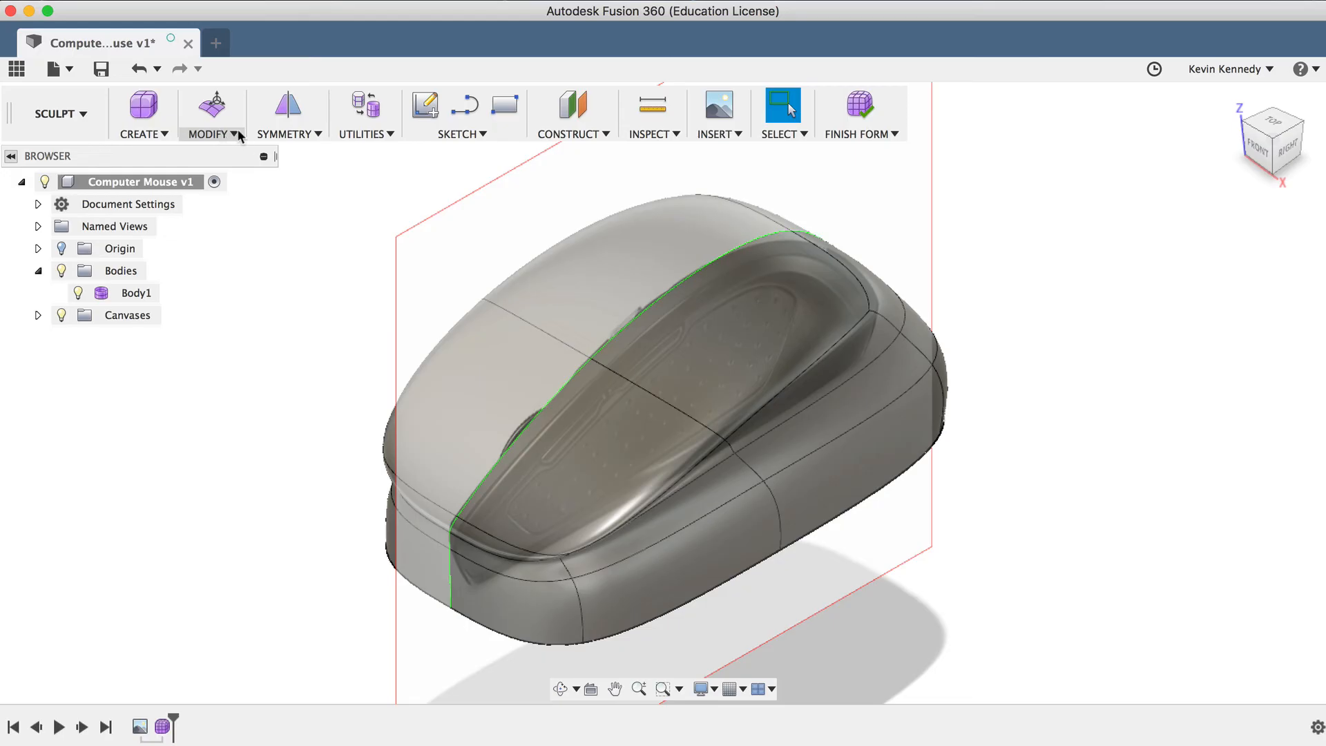
- Clear the symmetry on the mouse body, then undo that clearing
click(260, 137)
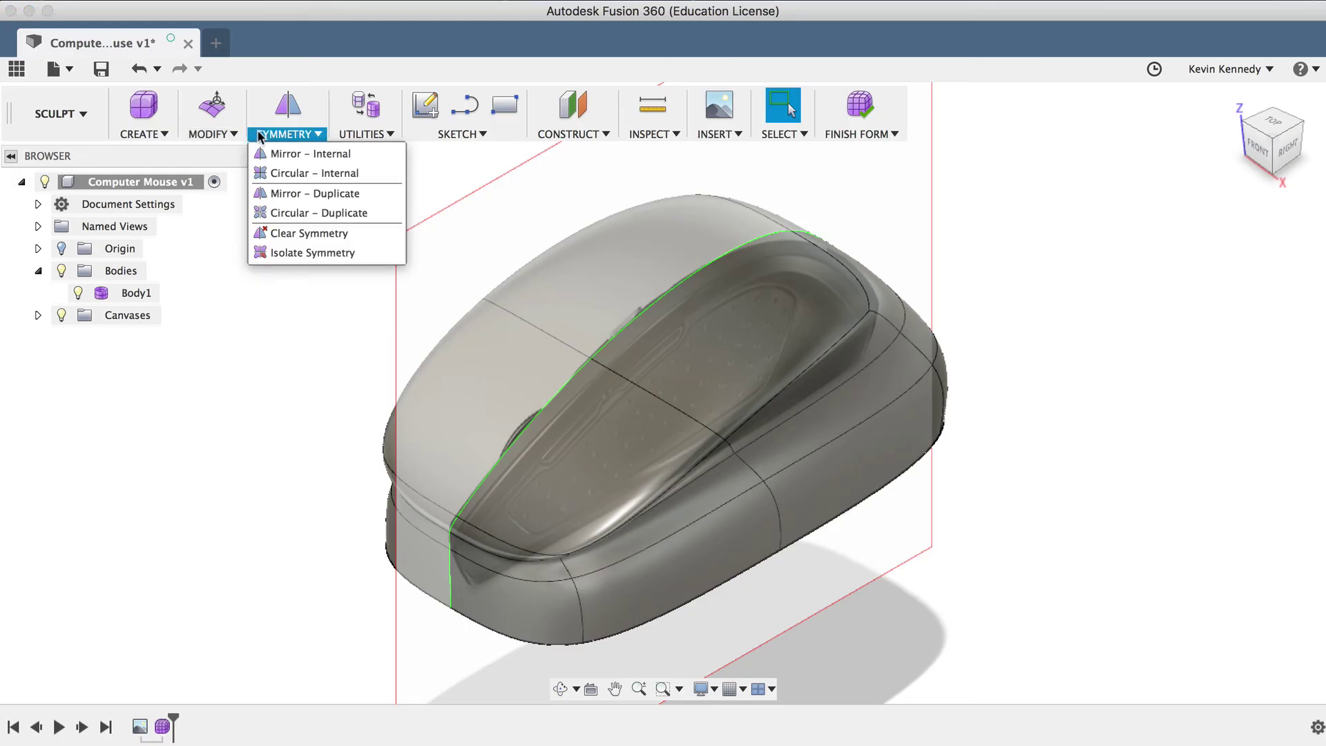
click(300, 232)
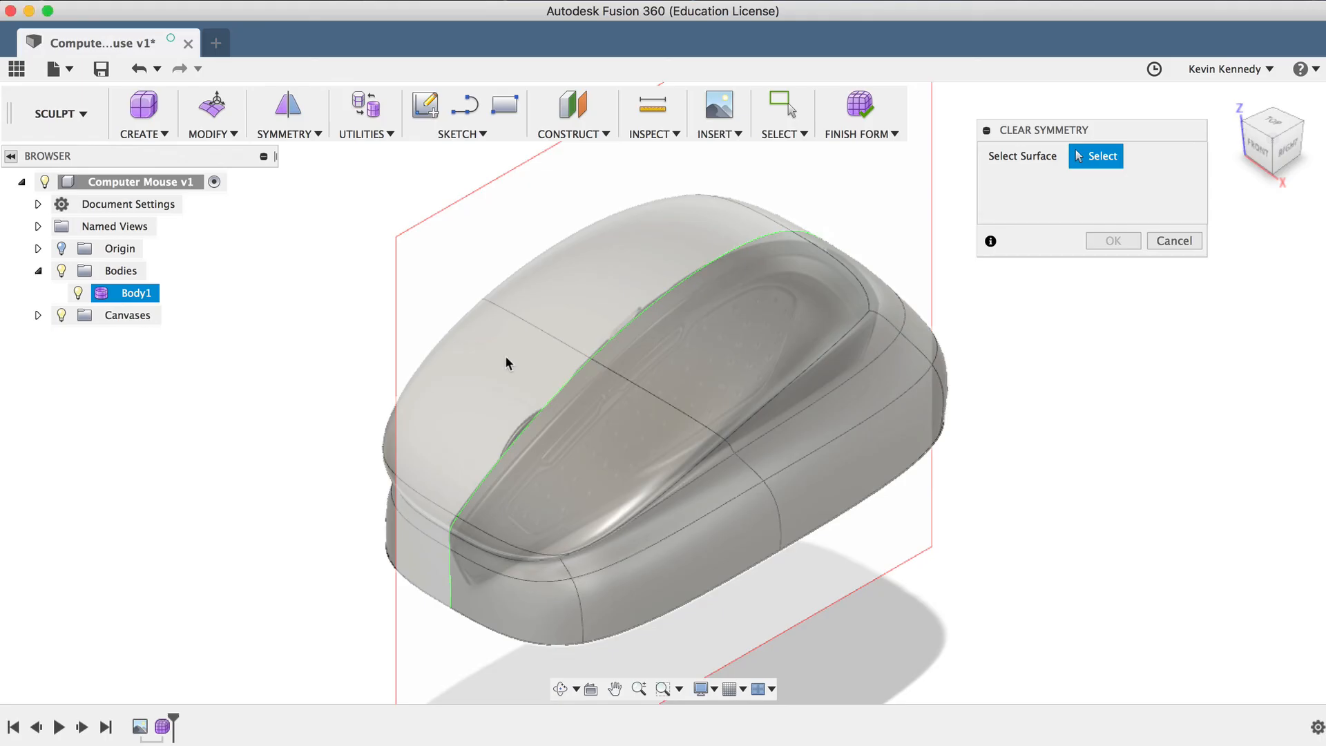
click(509, 362)
click(1117, 241)
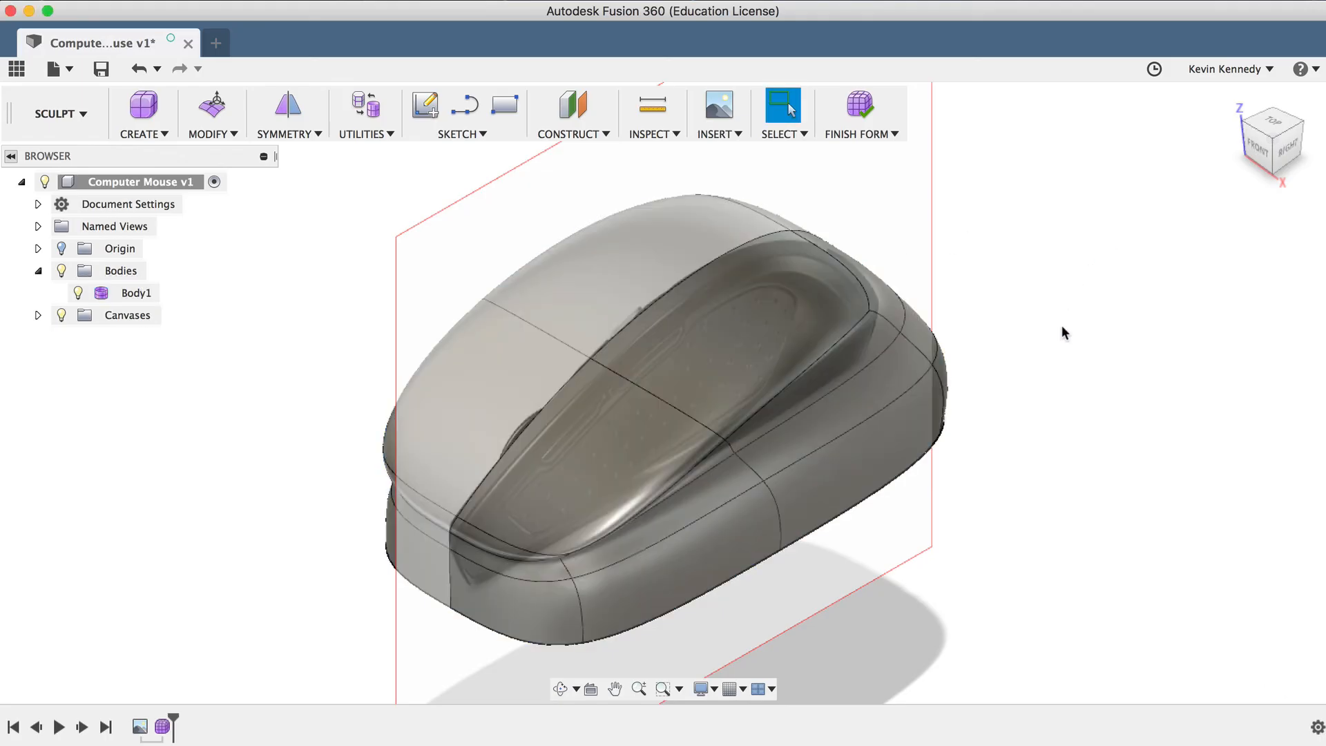
key(super+z)
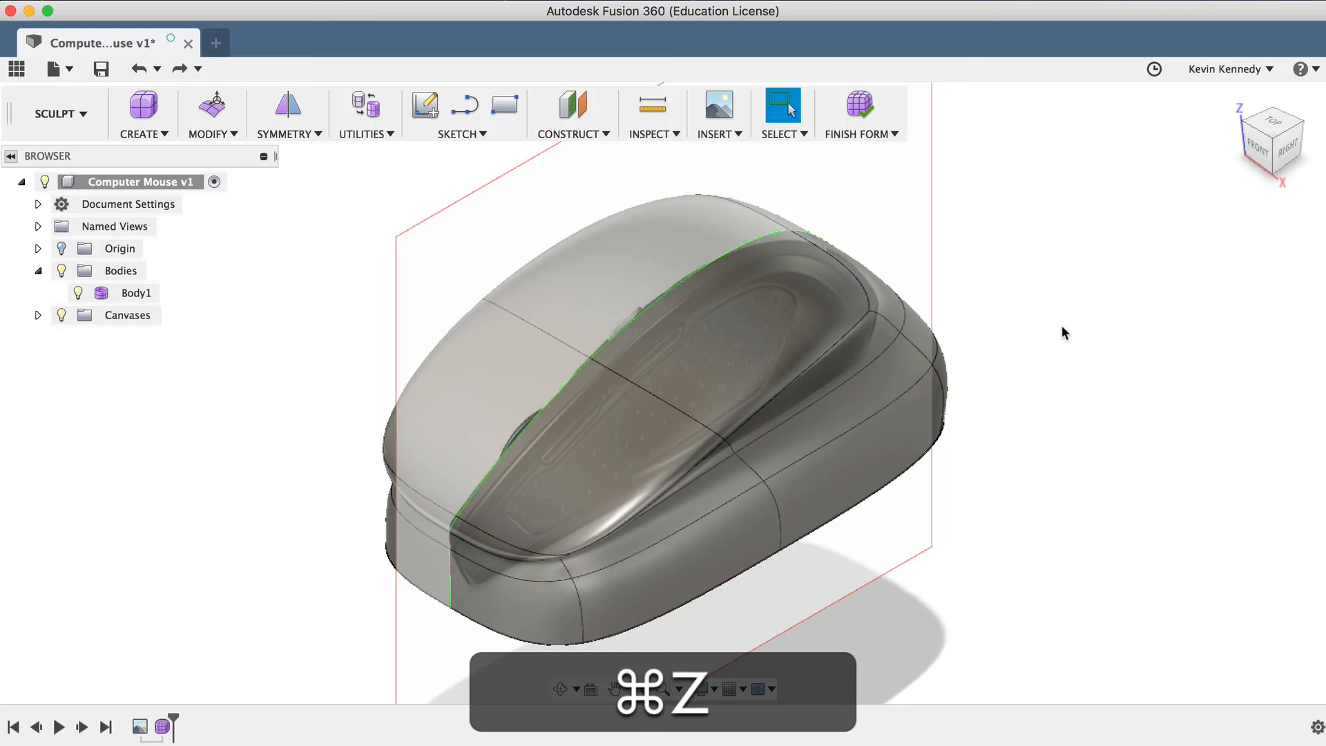
- Select the top edge loop and clear the body's symmetry via Symmetry > Clear Symmetry
double_click(614, 337)
shift+click(588, 327)
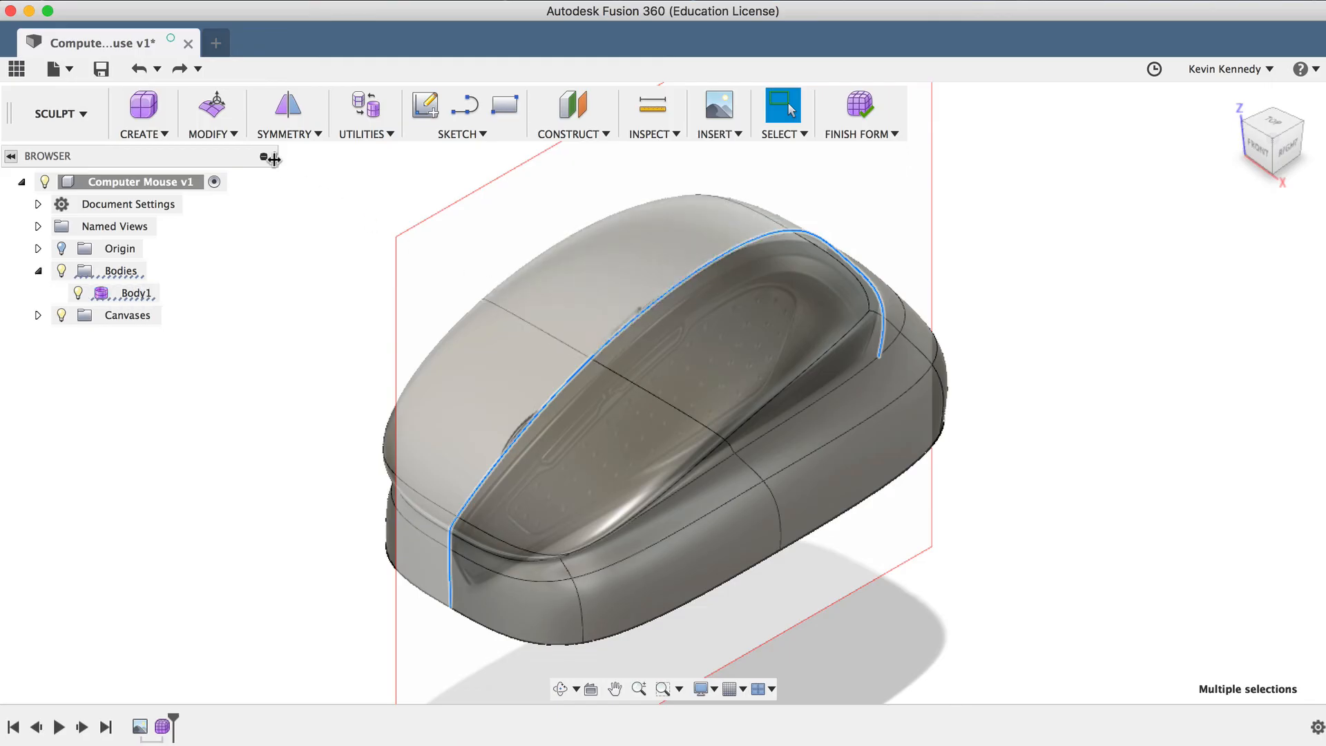
click(283, 135)
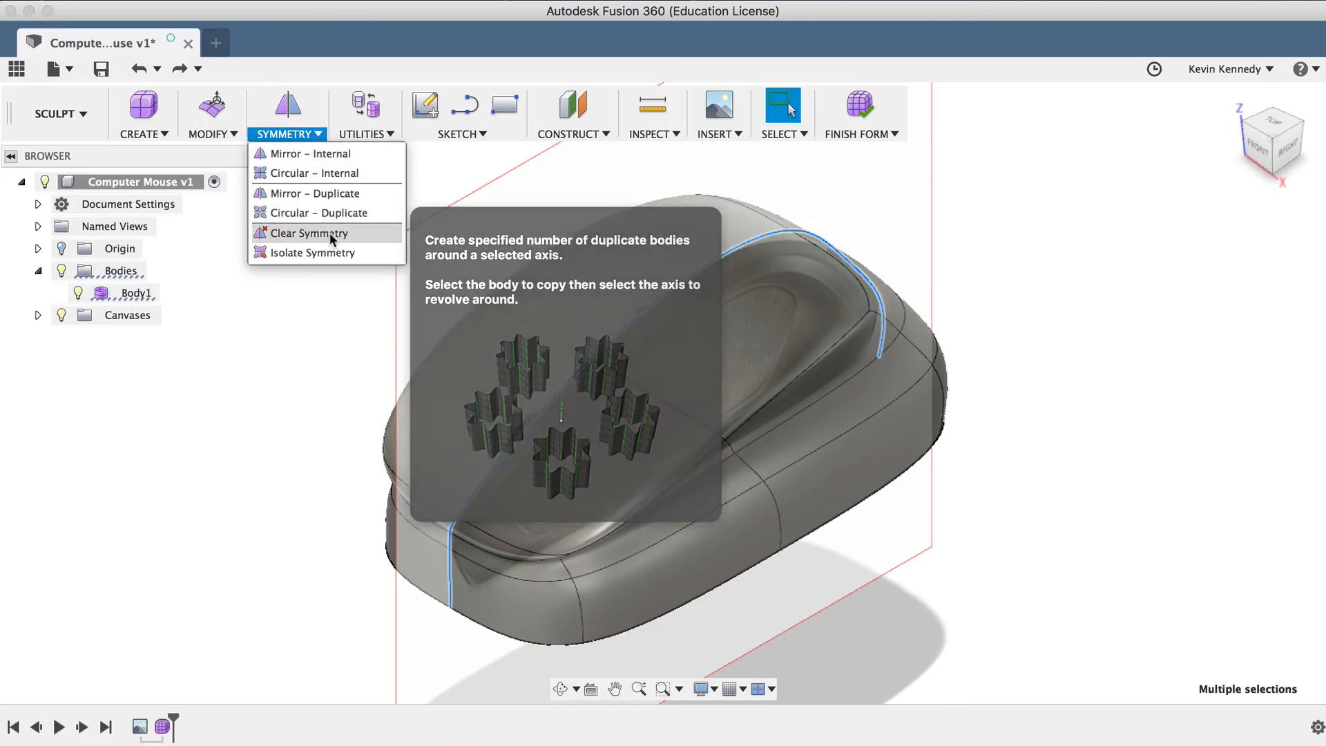
click(330, 237)
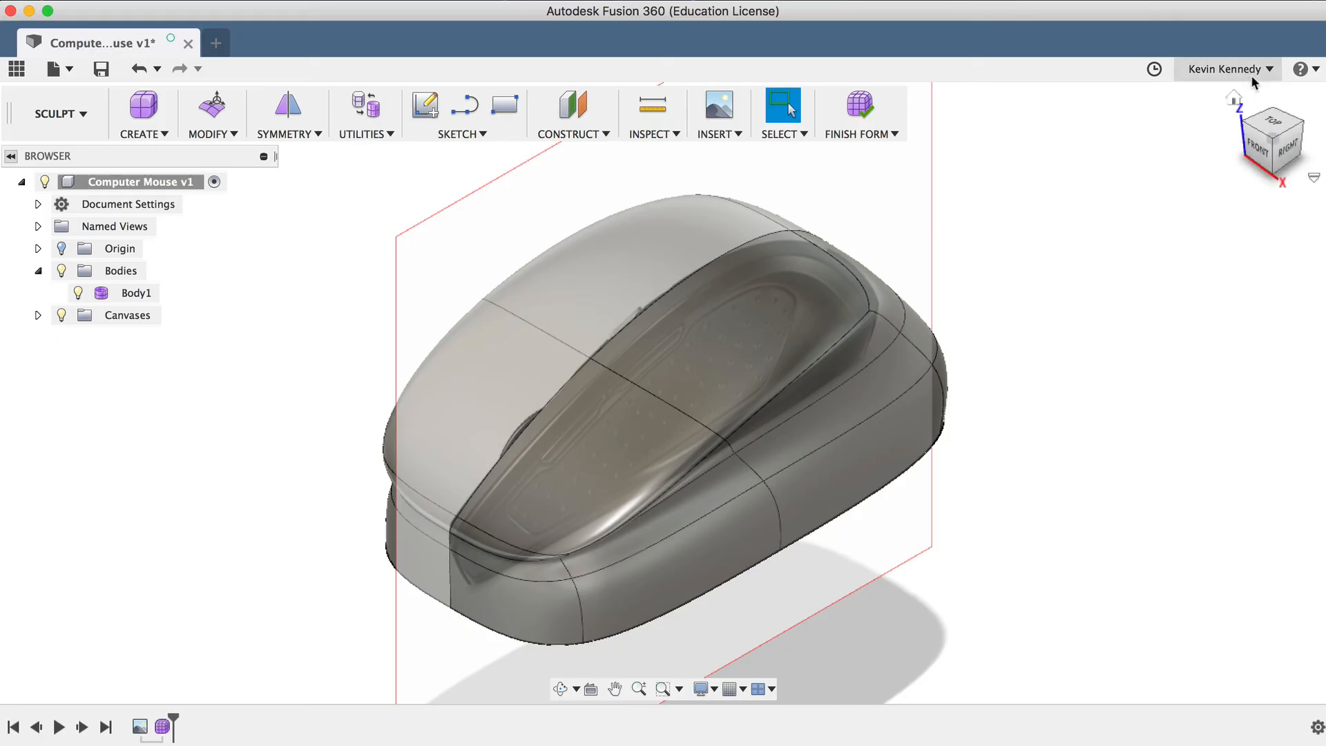
- From the top view, Edit Form on one side's upper edge and push it outward about 3.8 mm
click(1277, 128)
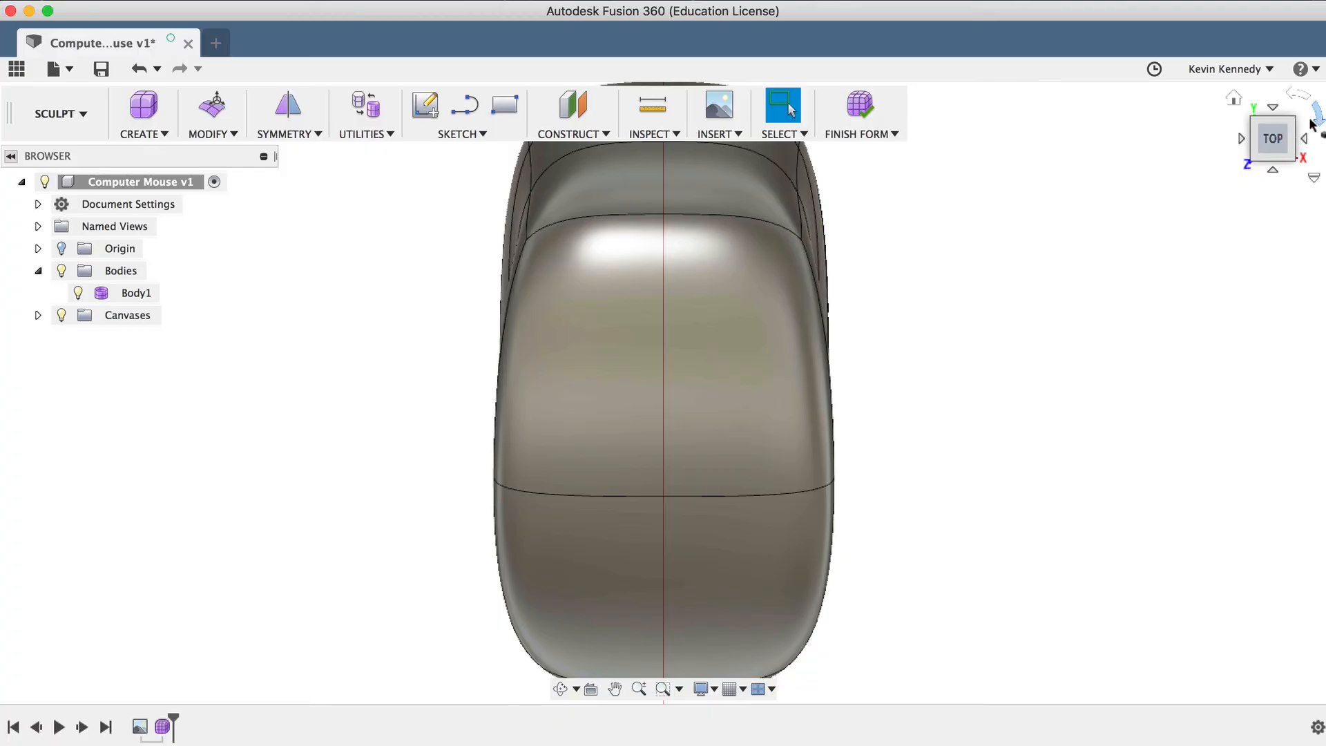
click(1318, 117)
click(1318, 118)
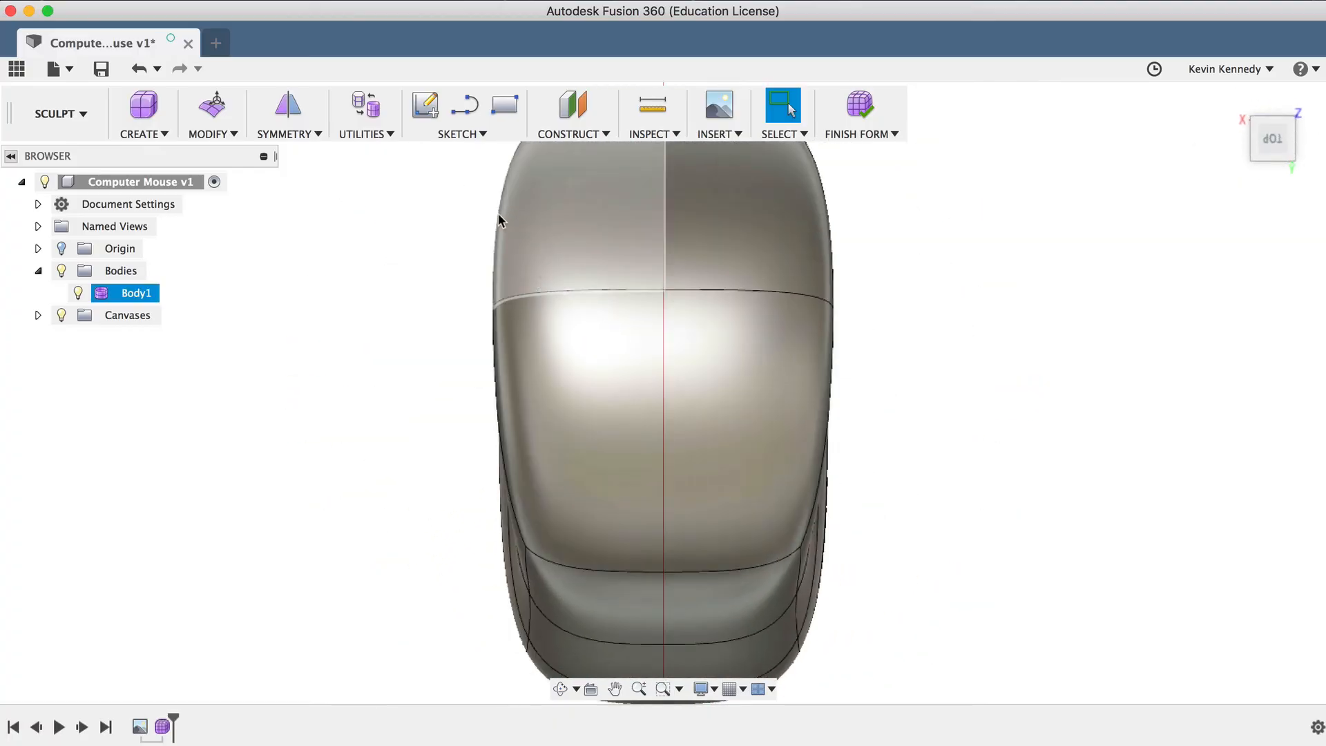
click(495, 219)
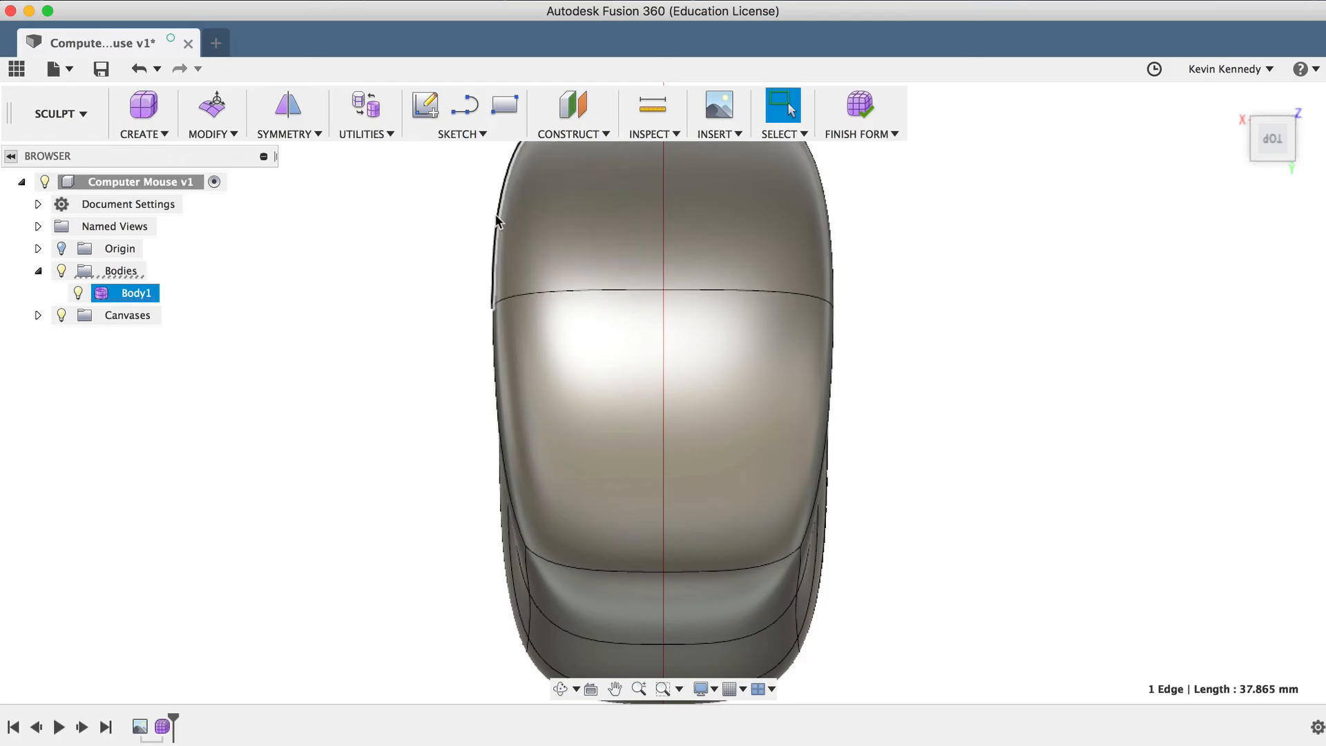
right_click(496, 219)
click(537, 189)
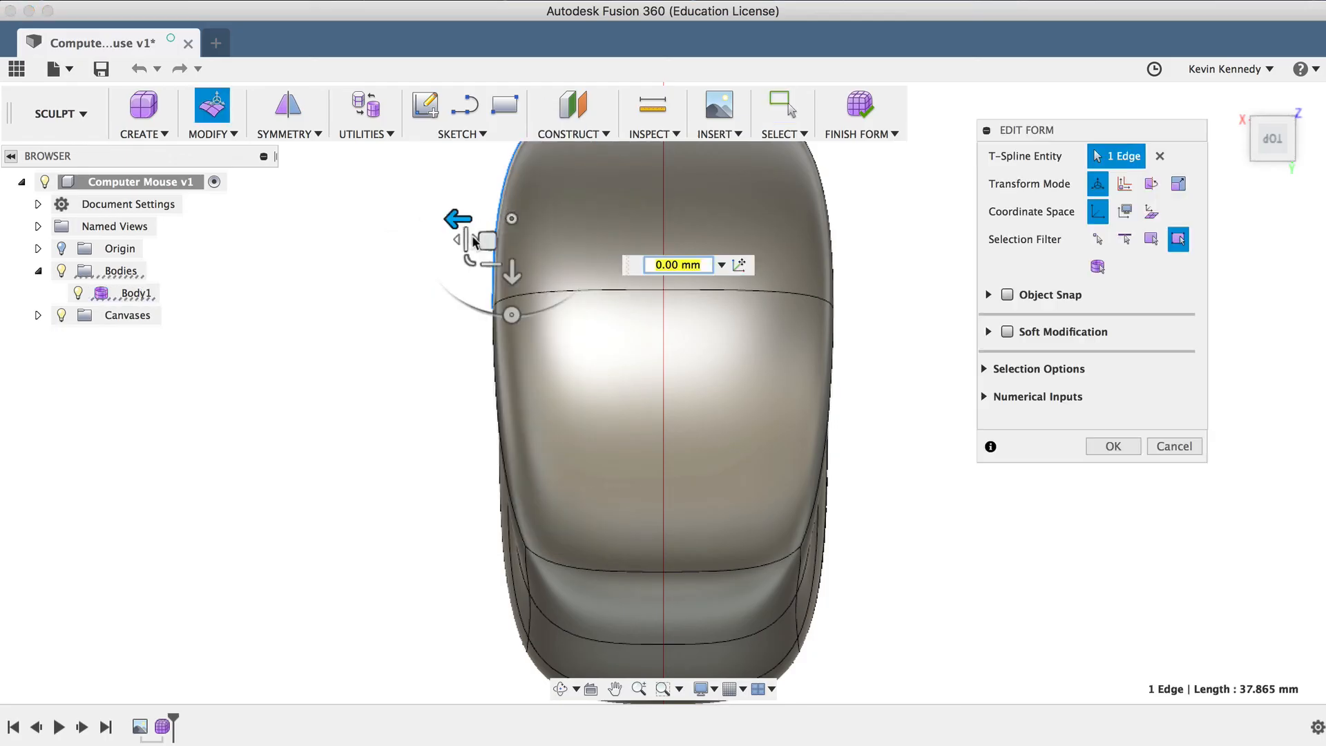
drag(474, 241, 467, 242)
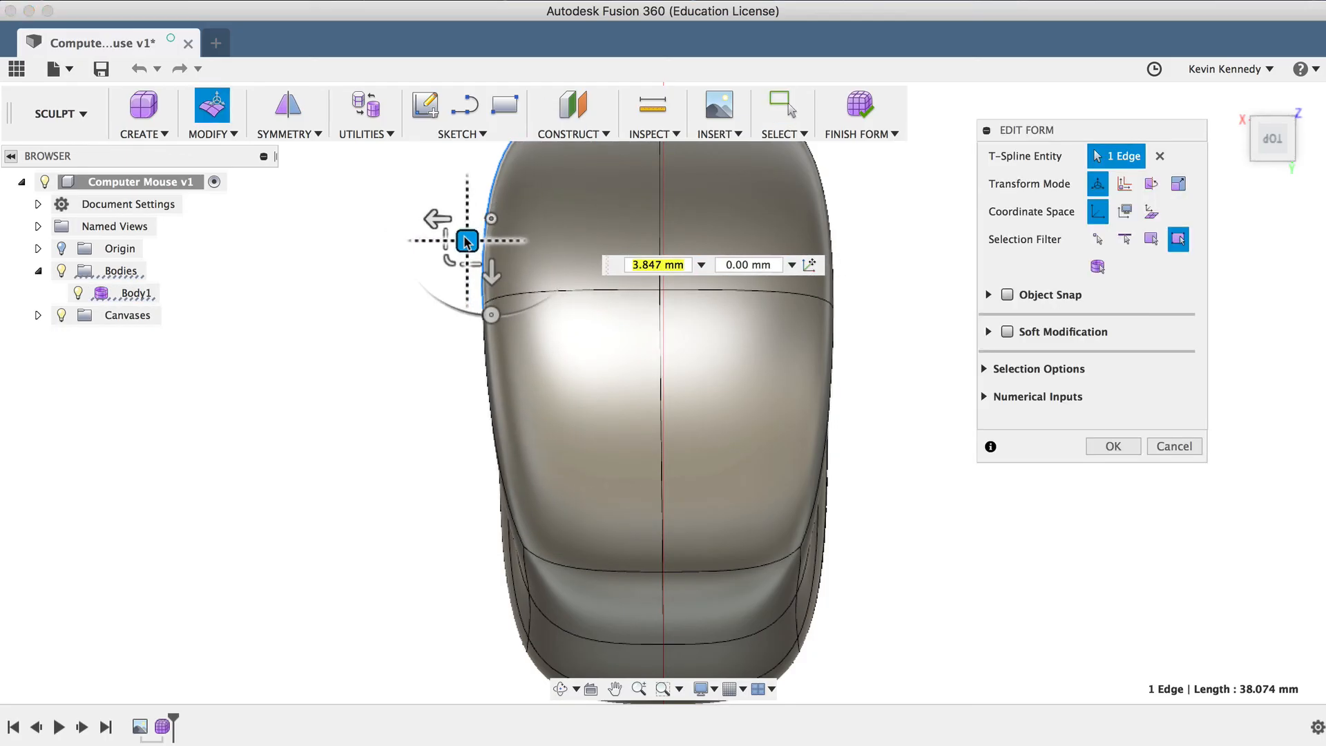
- Shift a lower edge on the same side about 4.7 mm sideways and finish the form edit
click(524, 562)
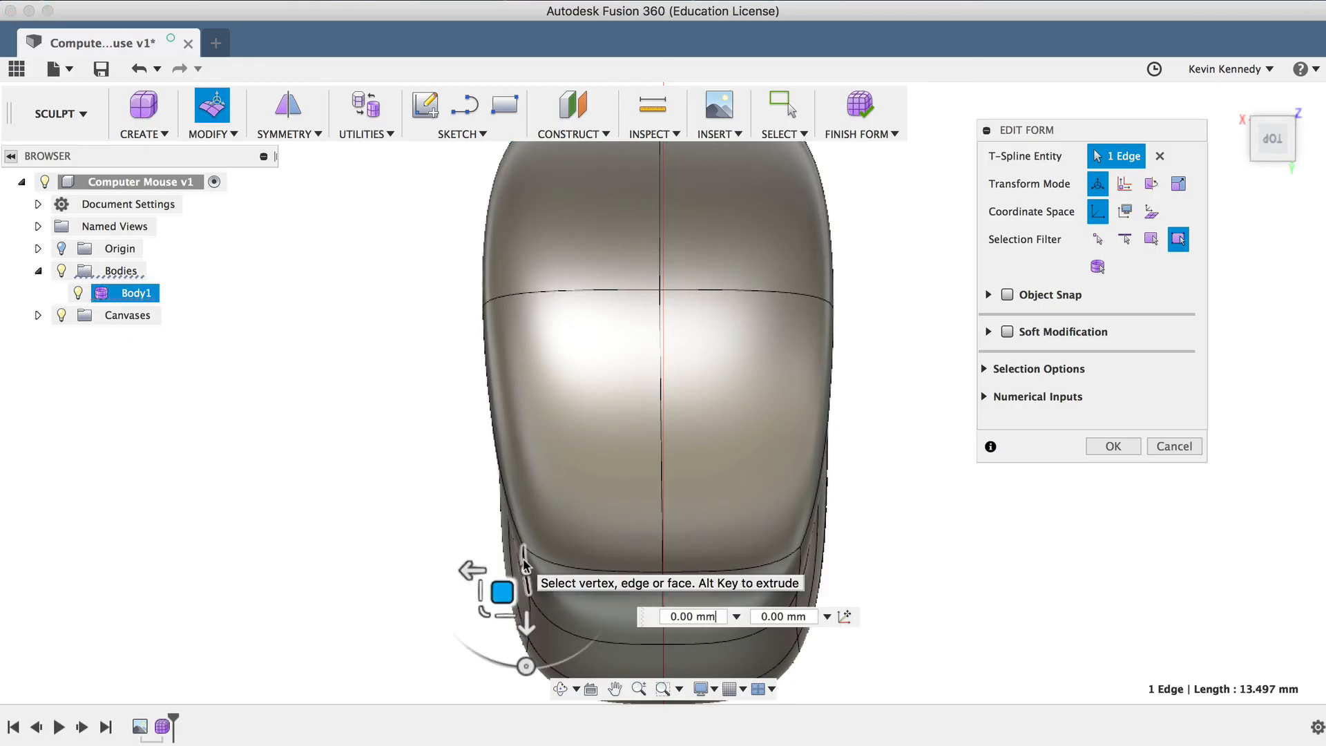
drag(501, 591, 526, 592)
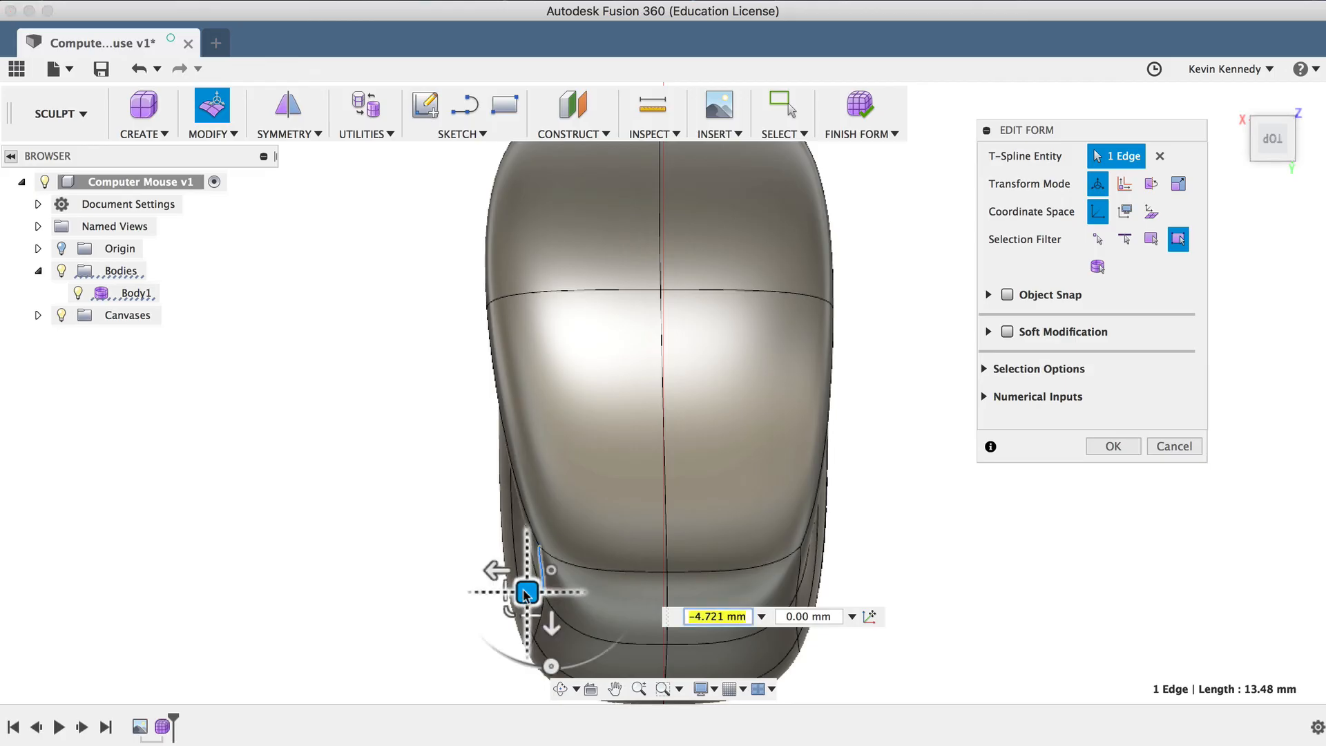
click(1118, 445)
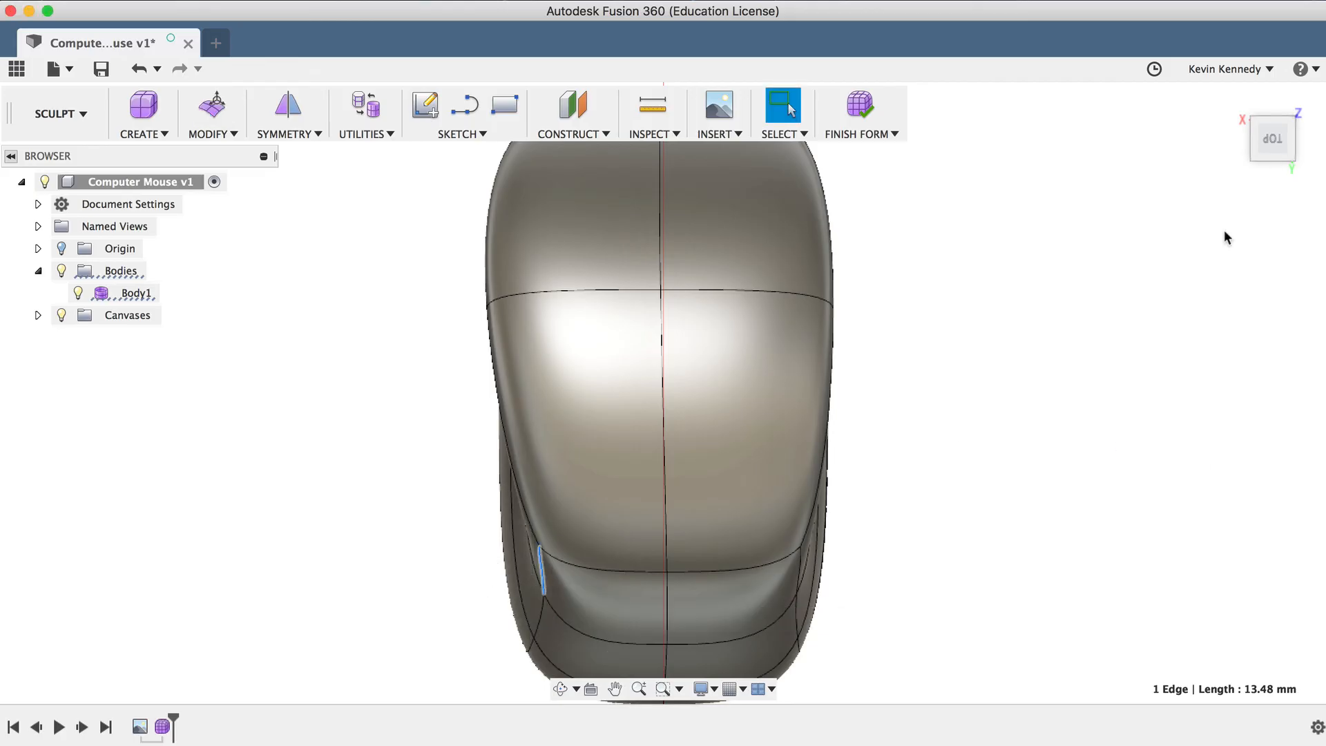
drag(1273, 140, 1286, 72)
mouse_move(1286, 73)
shift+middle_down()
mouse_move(1294, 62)
mouse_move(1284, 73)
shift+middle_up()
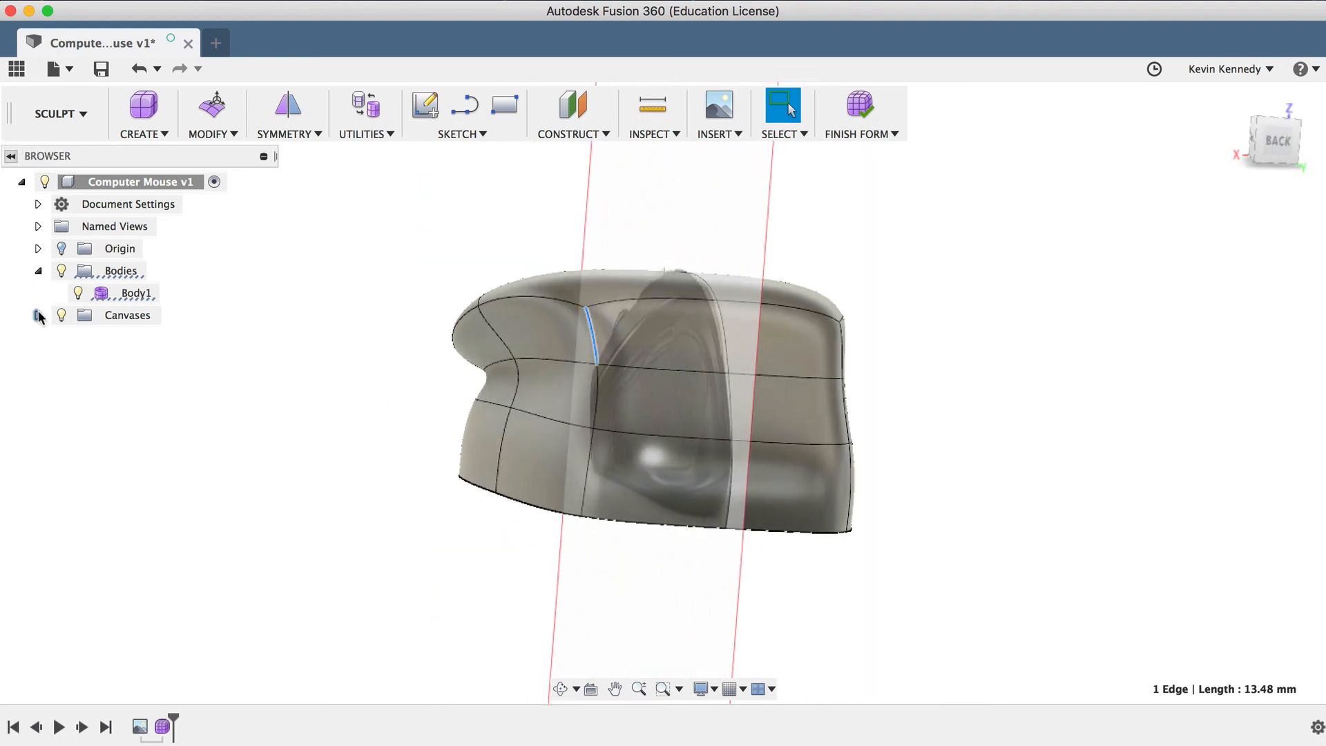
- Inspect the flat underside and right side of the mouse with the canvas hidden, then shown again
click(61, 315)
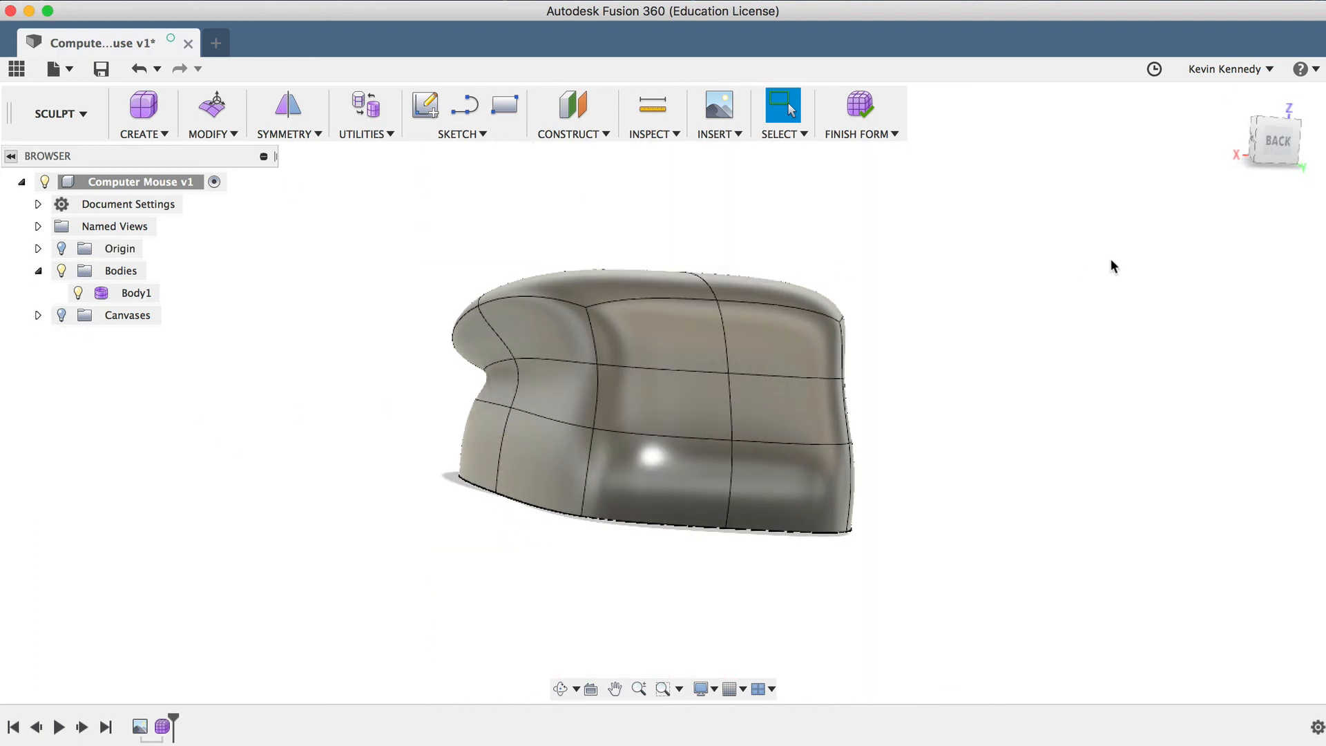
mouse_move(1232, 157)
shift+middle_down()
mouse_move(15, 170)
mouse_move(1044, 174)
mouse_move(98, 177)
shift+middle_up()
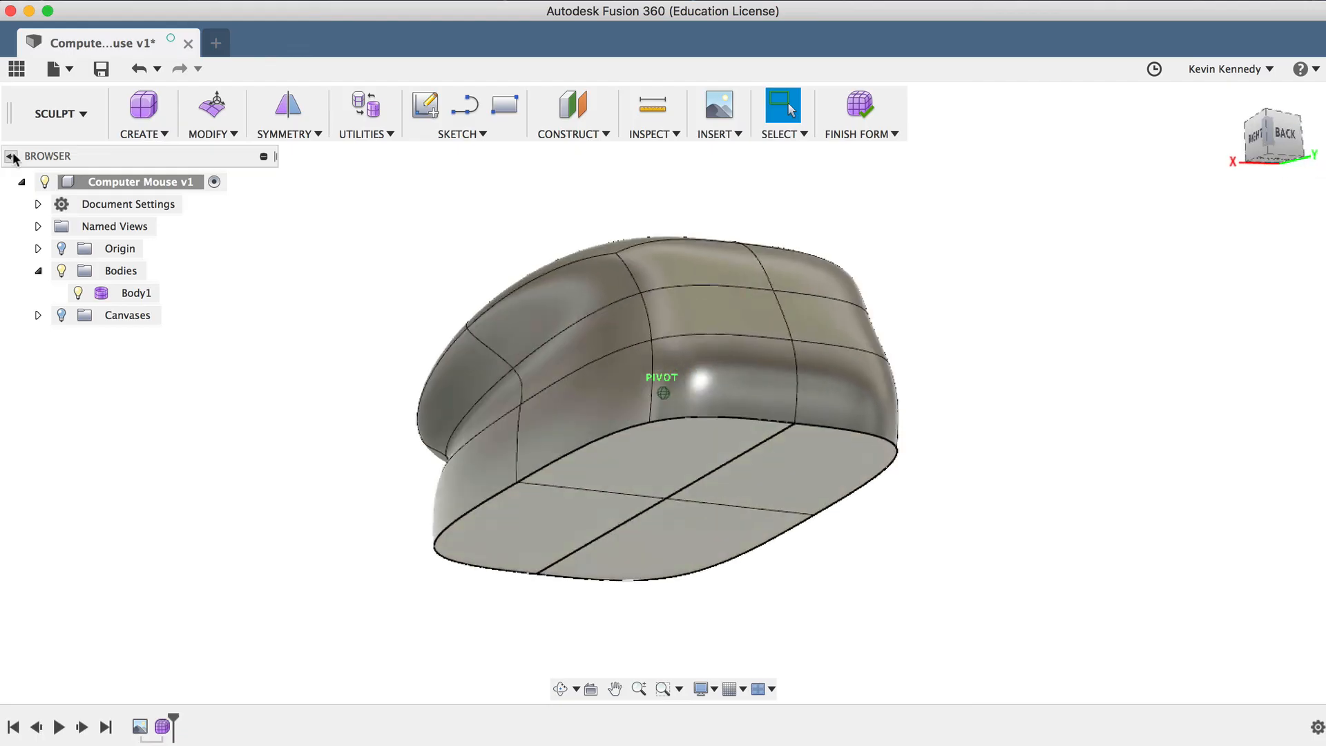
click(1269, 145)
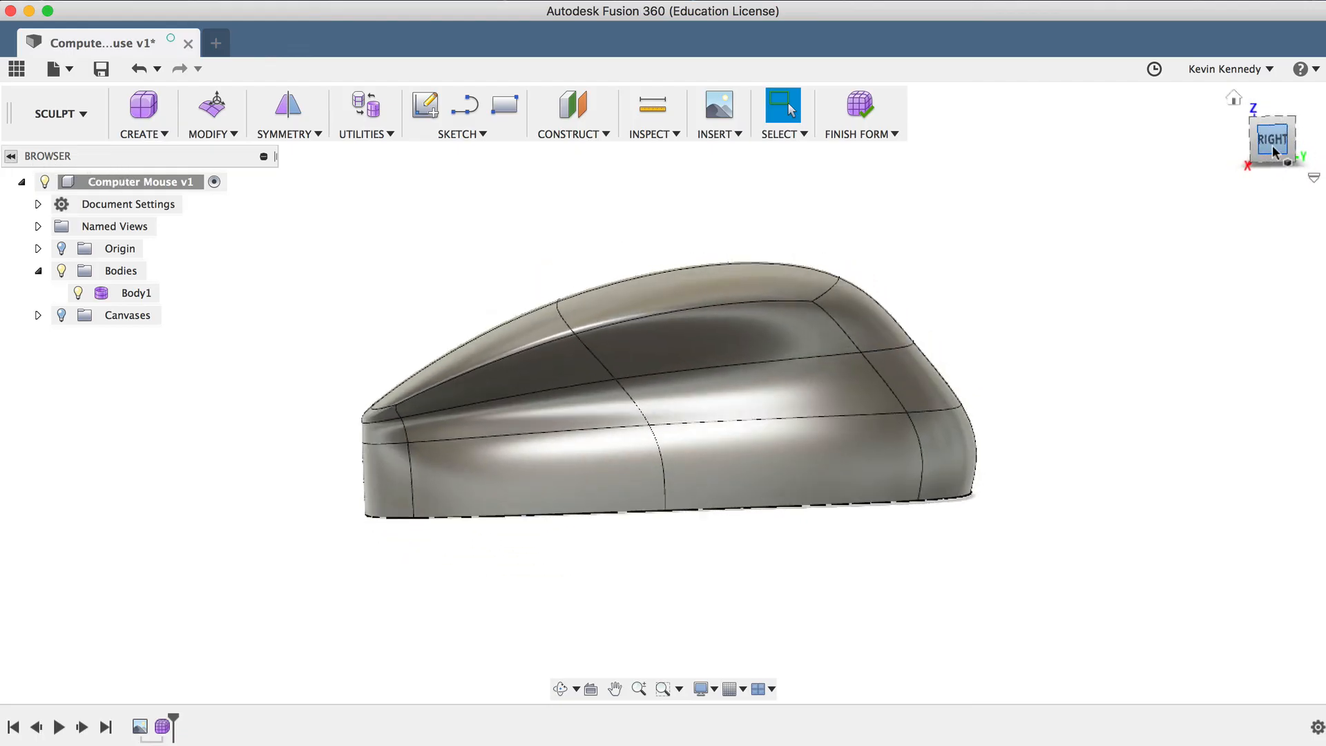
click(62, 316)
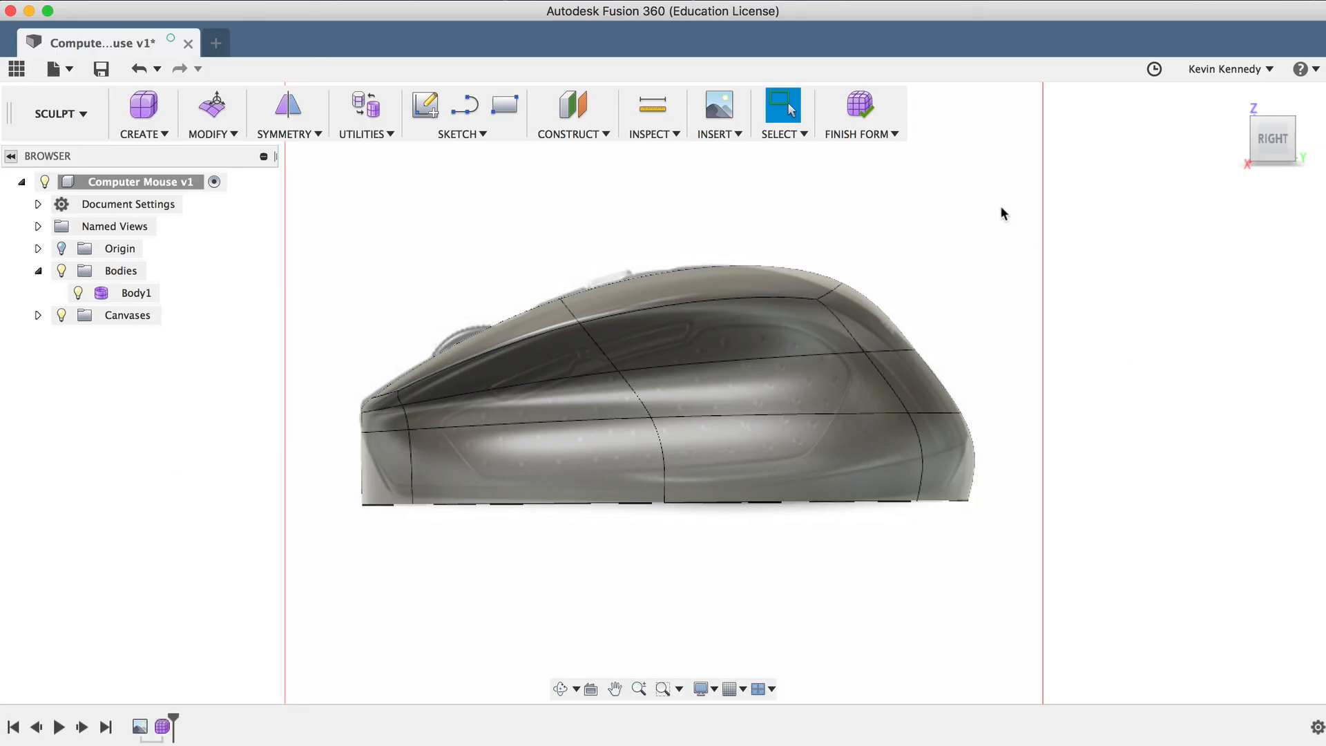
- Finish Form to convert the mouse body to a solid, hide the canvas and return to the home view
click(859, 104)
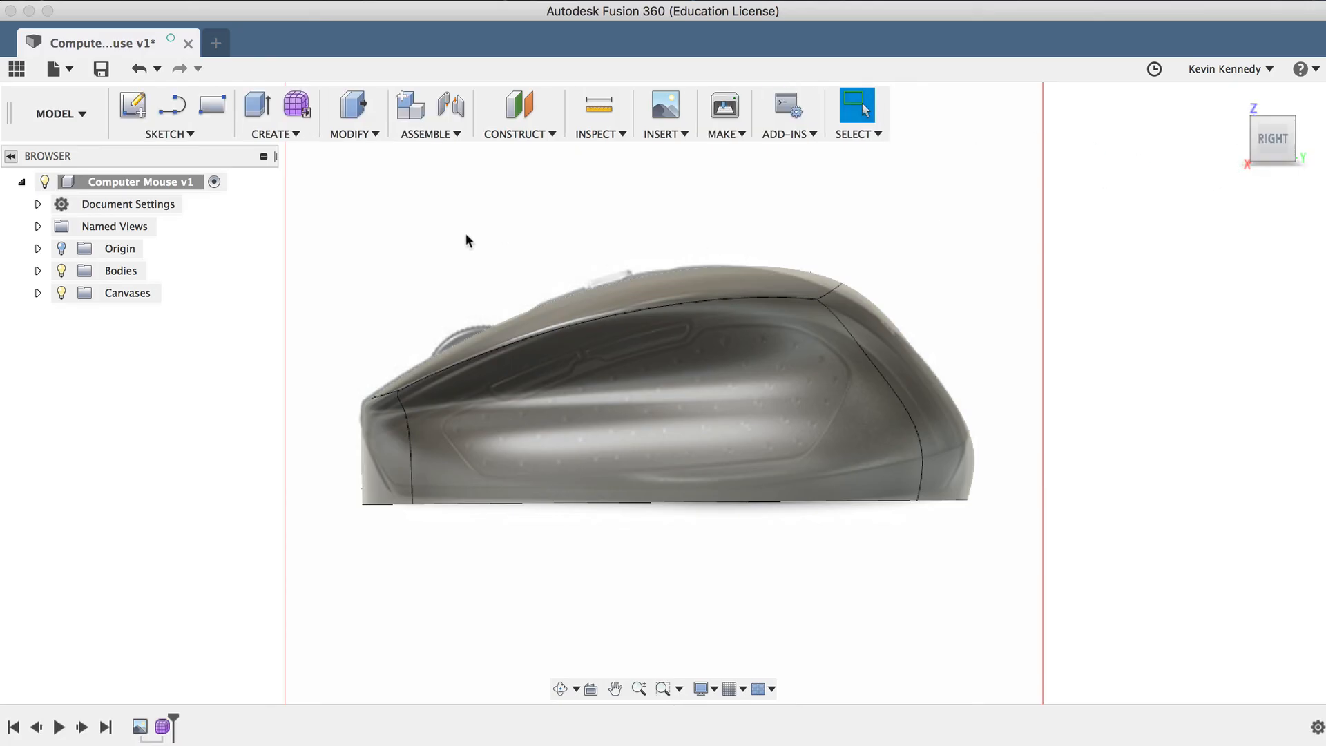
click(60, 294)
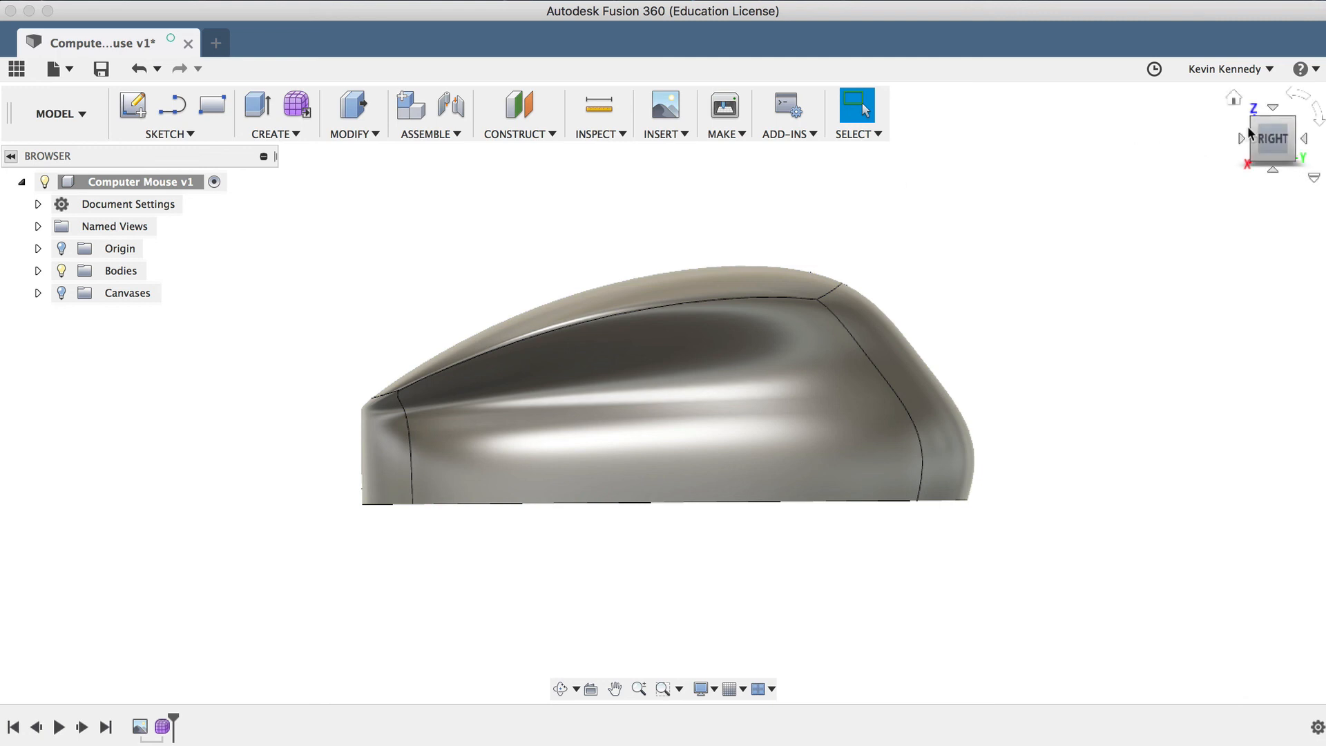
click(1255, 123)
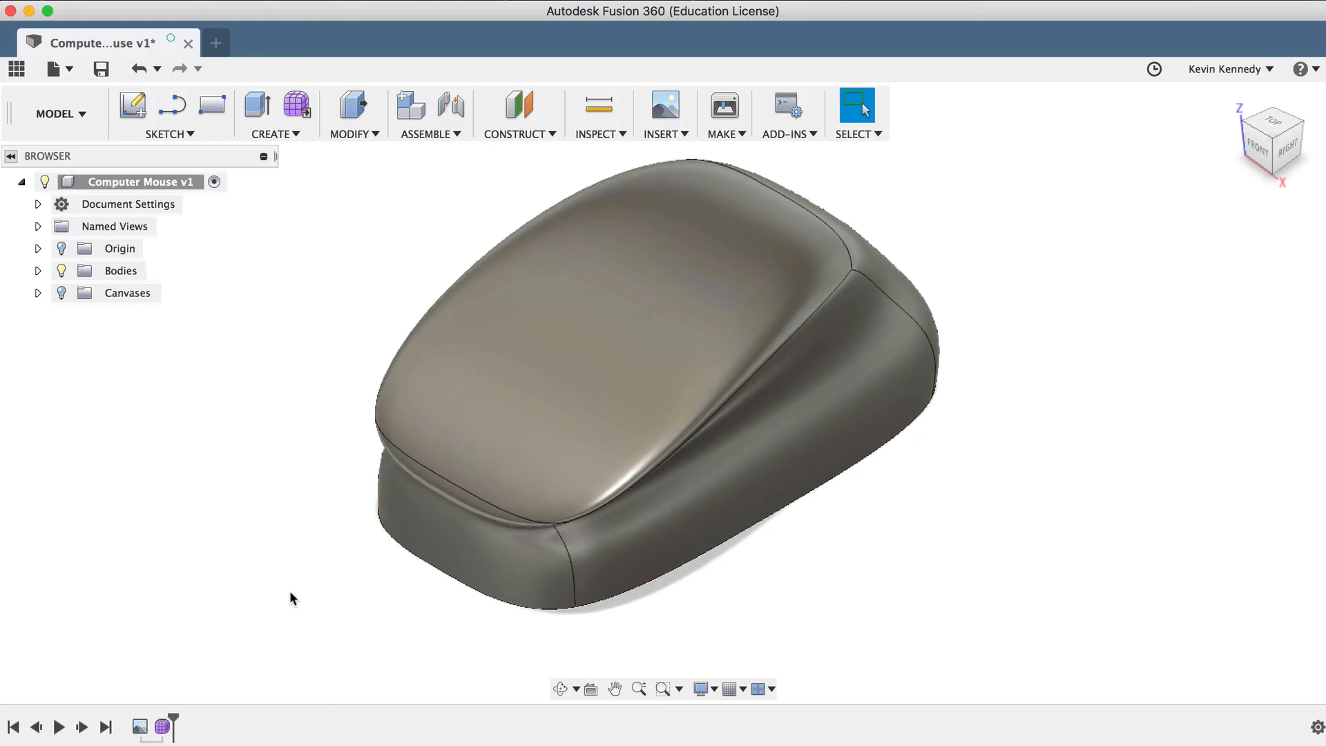
- Fillet the mouse's bottom edge loop with a 4 mm radius
key(f)
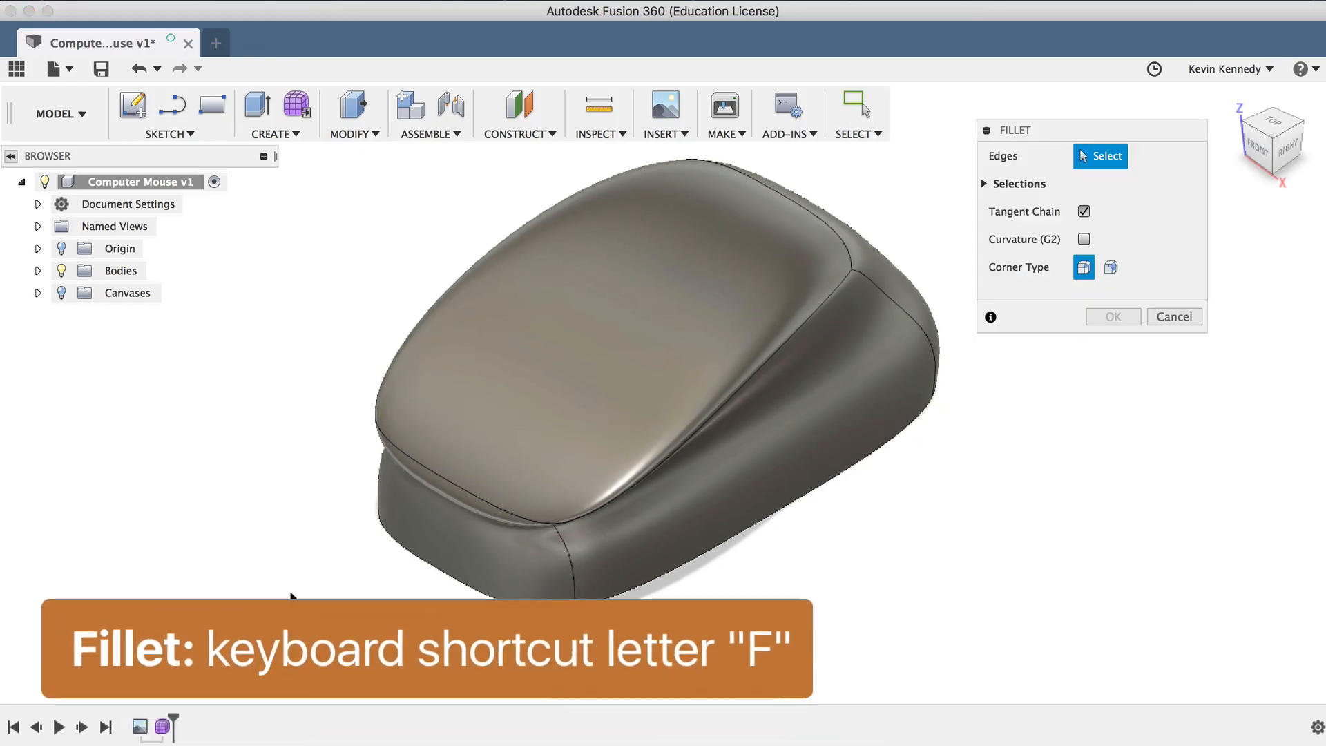
click(691, 563)
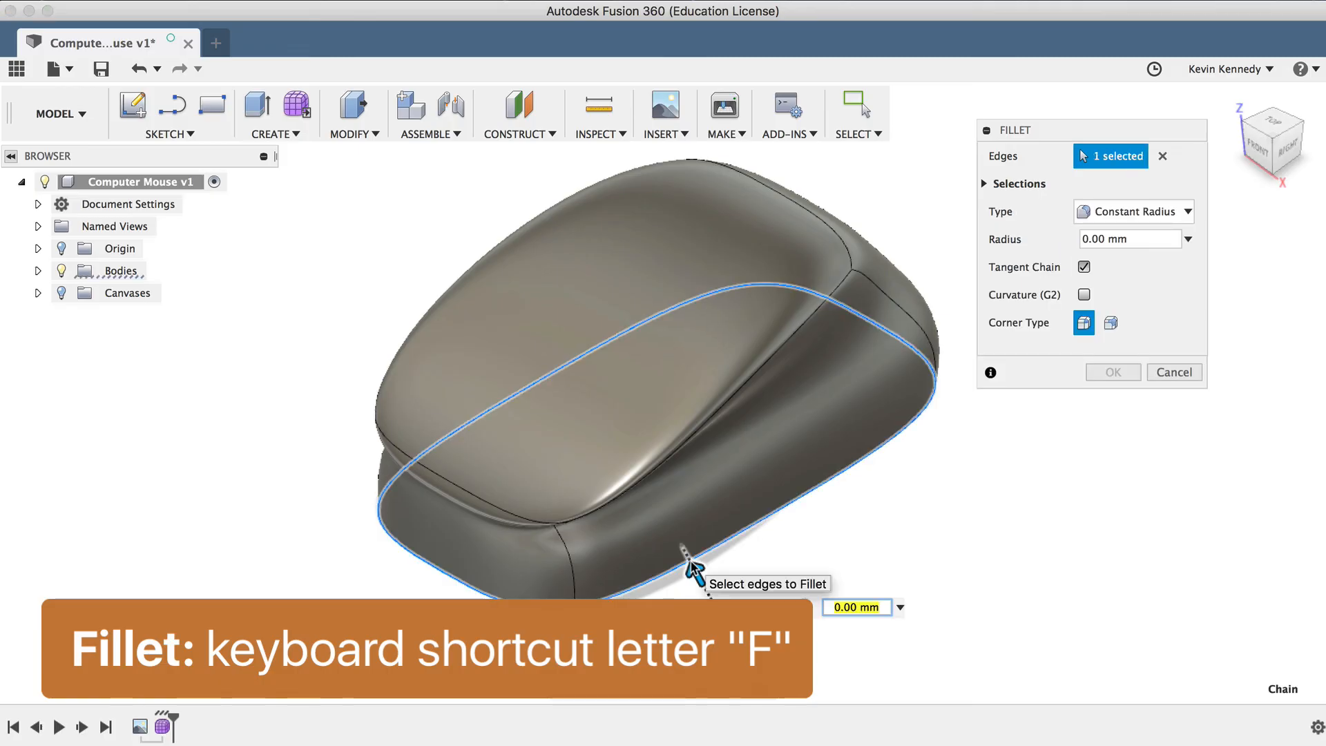
text(4)
key(Return)
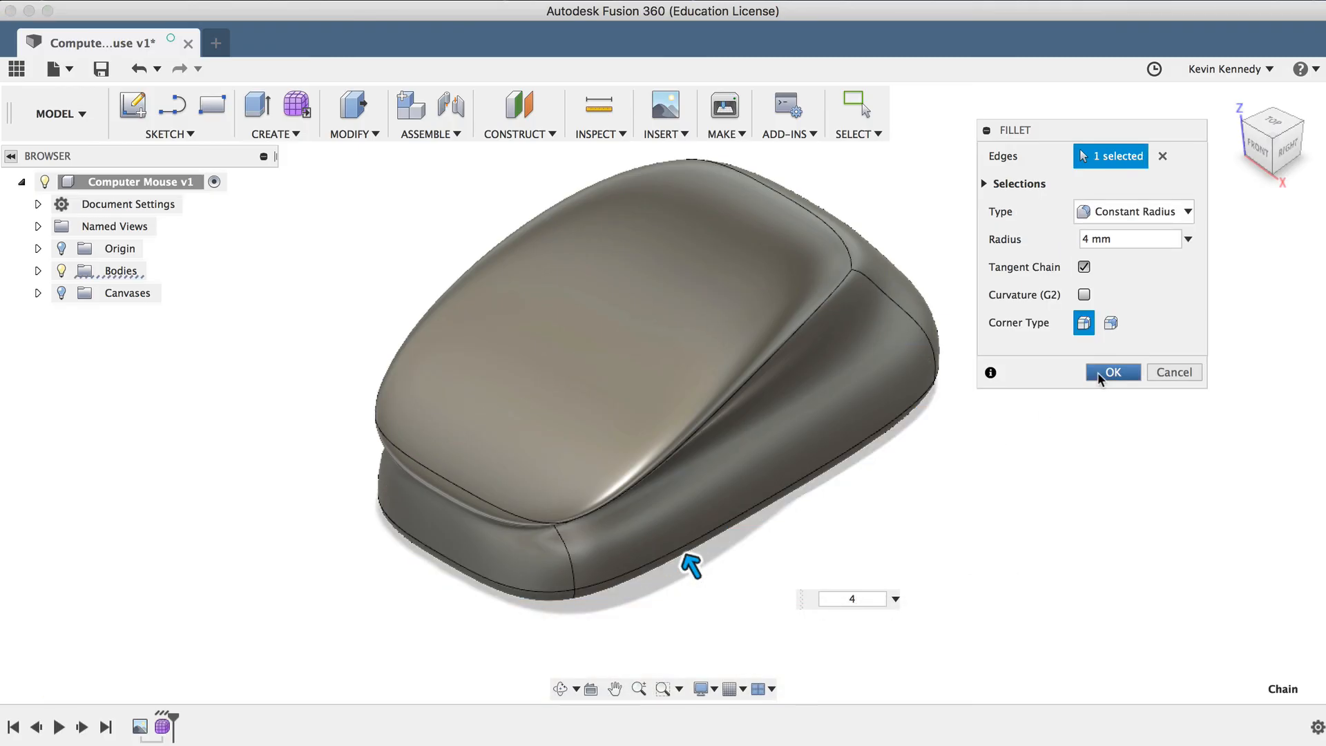
click(1100, 372)
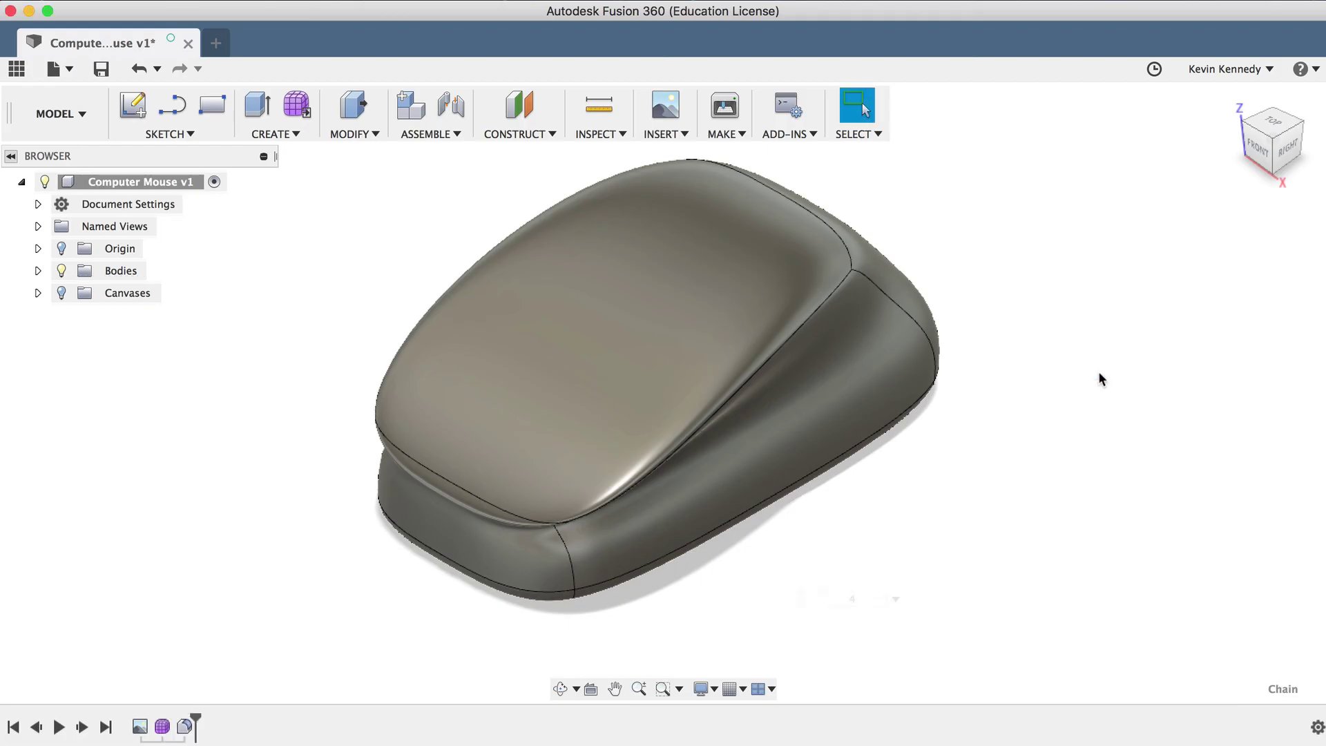
- Inspect the filleted solid from the right-side view and an orbited angle
click(1292, 151)
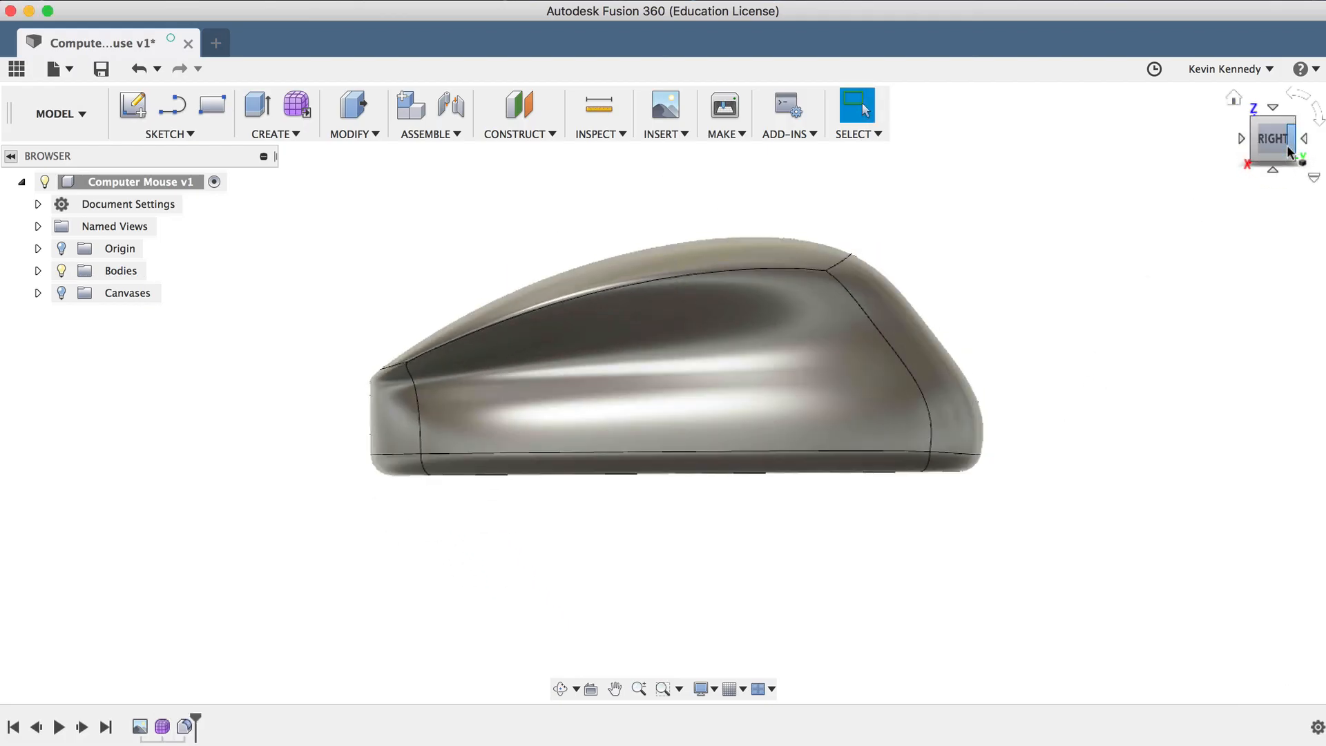
mouse_move(662, 388)
shift+middle_down()
mouse_move(767, 394)
mouse_move(663, 392)
mouse_move(746, 394)
shift+middle_up()
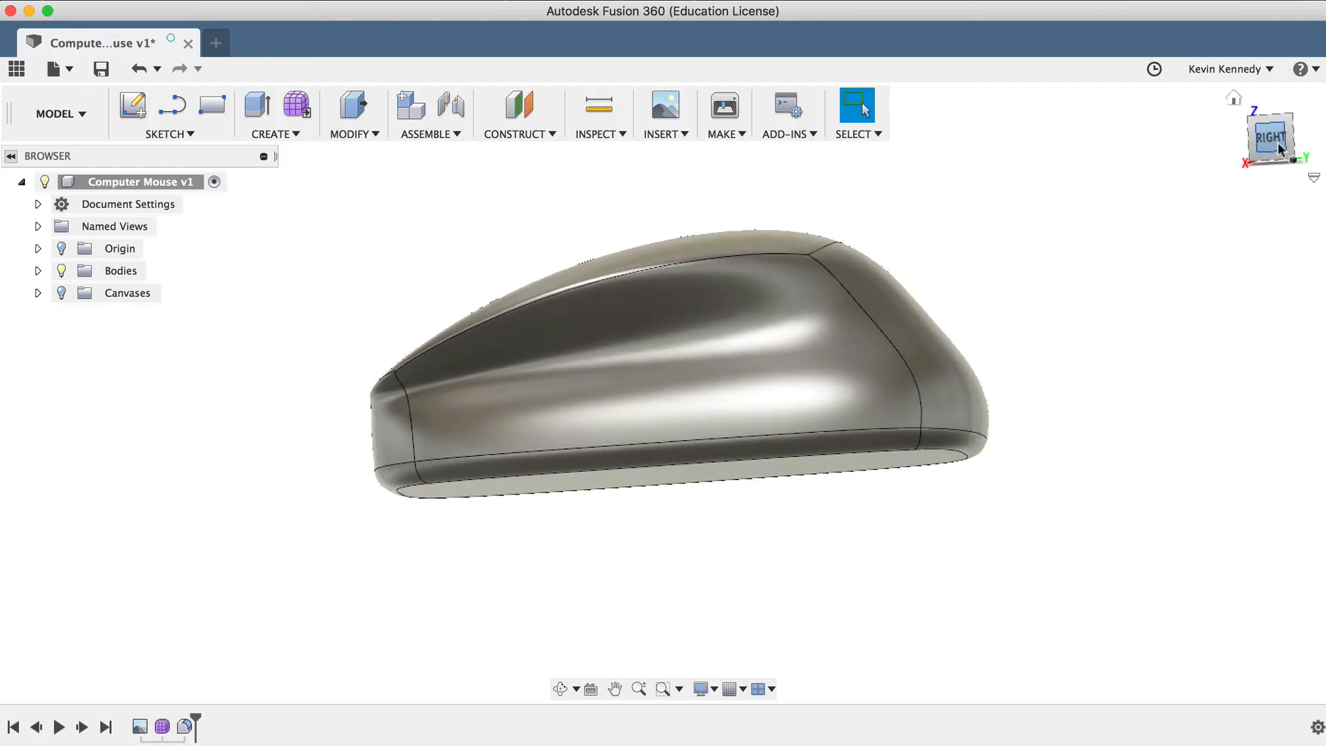
click(1279, 148)
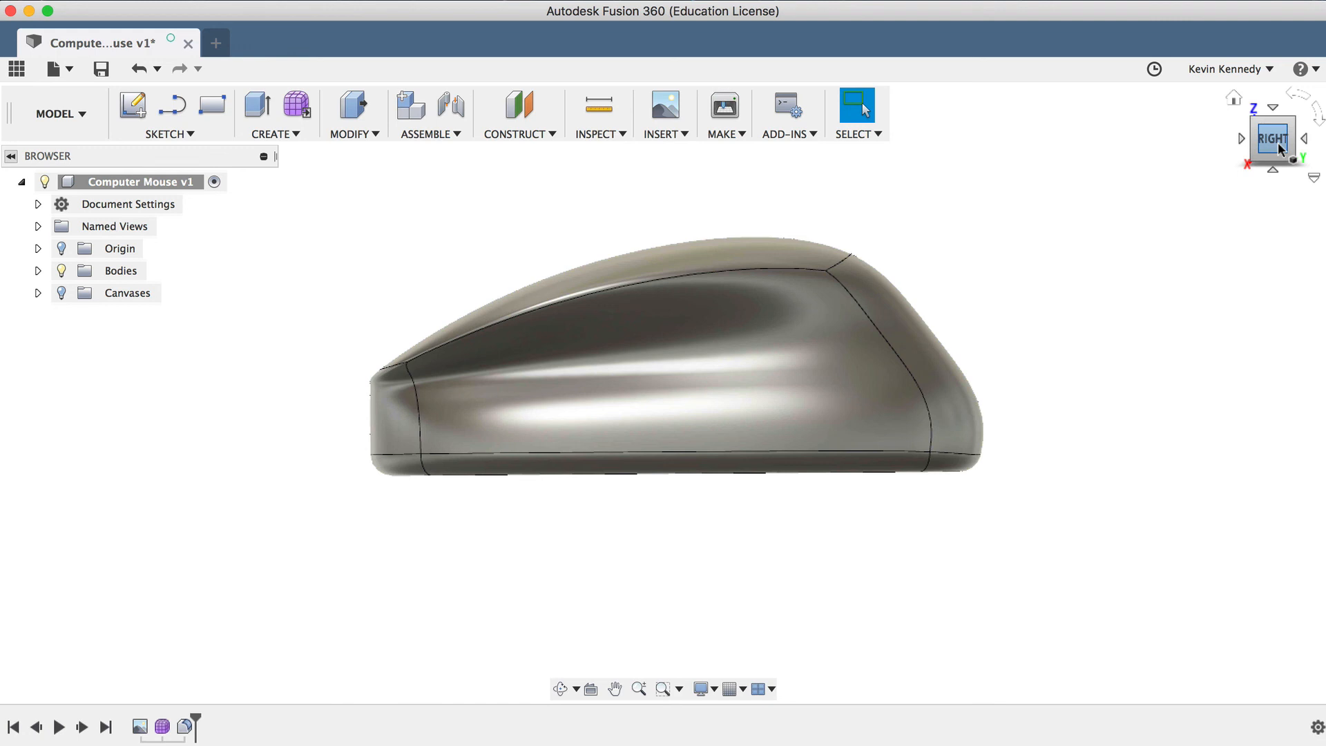